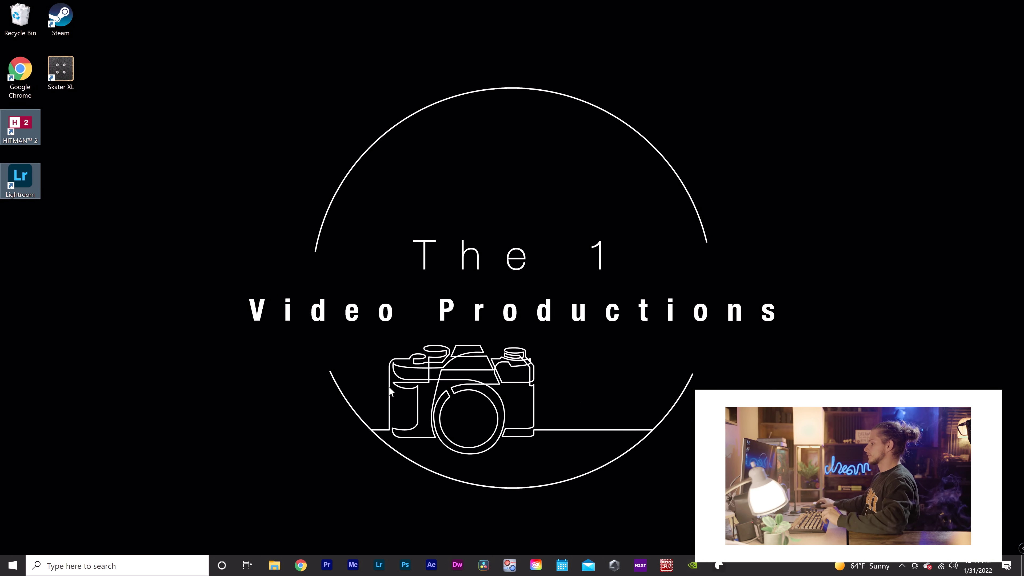
Step: Open Adobe Premiere Pro and start a new project named "Color Grade Vid"
click(331, 564)
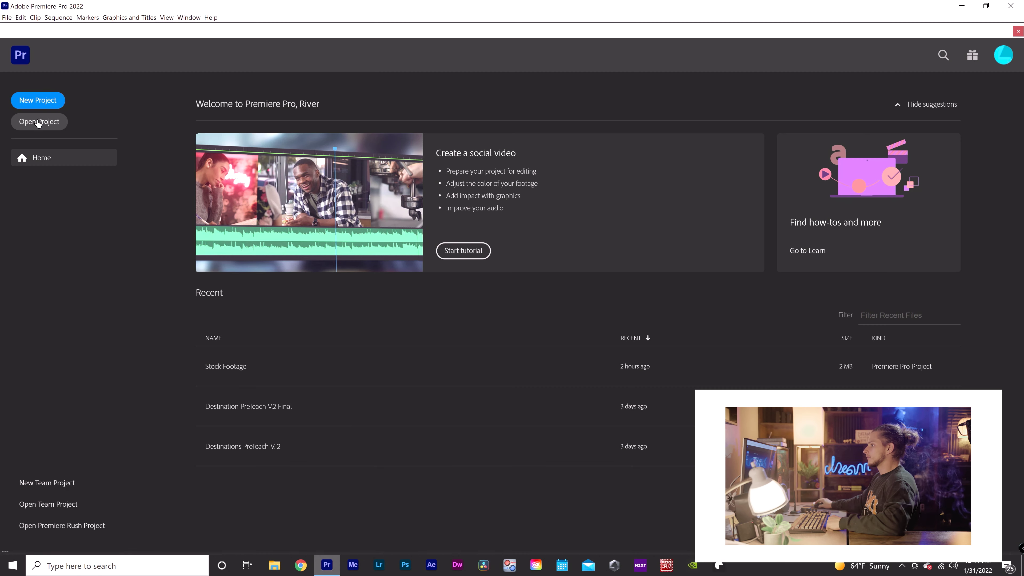
click(35, 101)
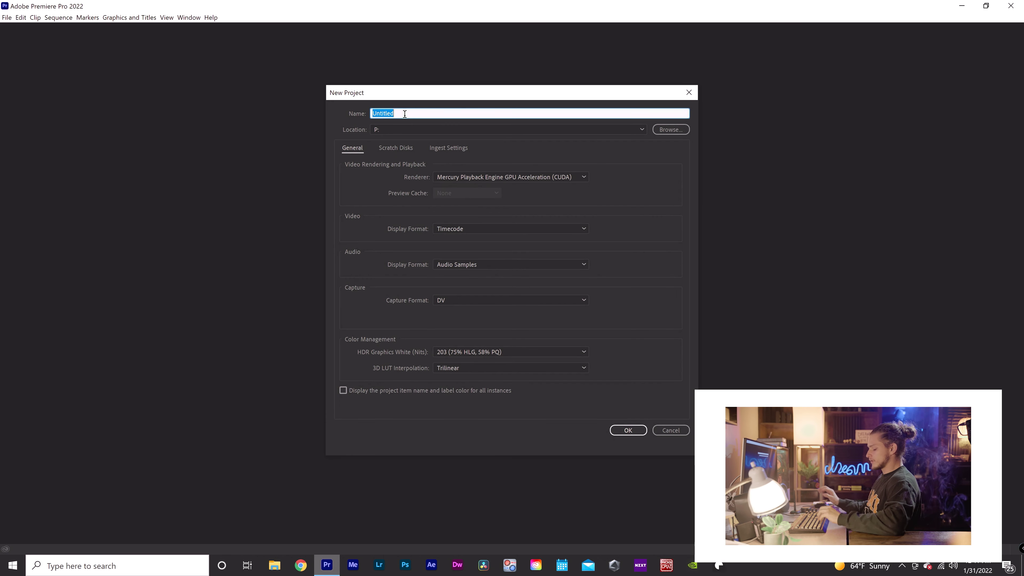
text(Color Grade Vid)
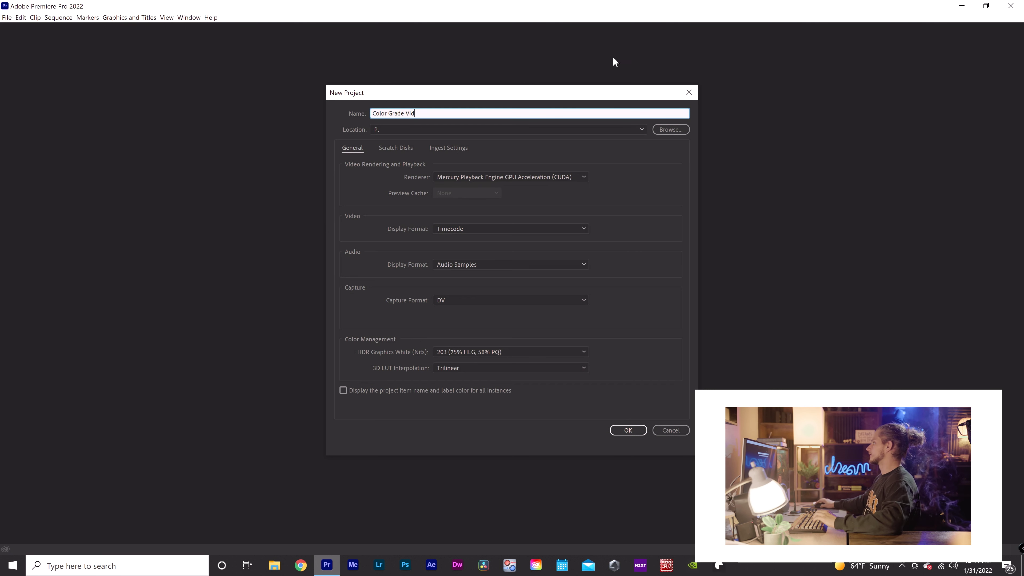
Step: Set the project location to the Projects folder inside How I Color on the Project SSD (P:) drive and create the project
click(670, 129)
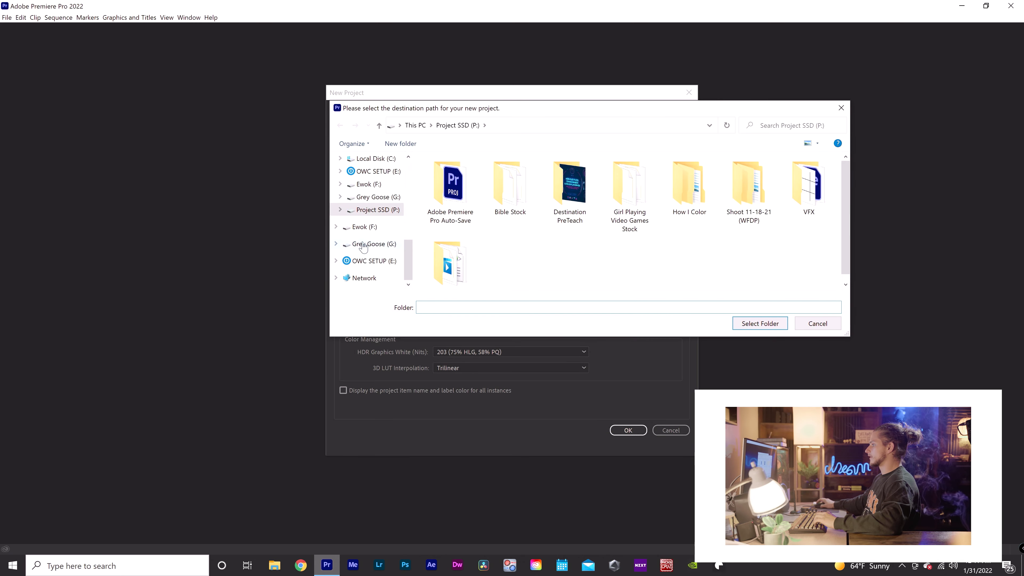
click(374, 214)
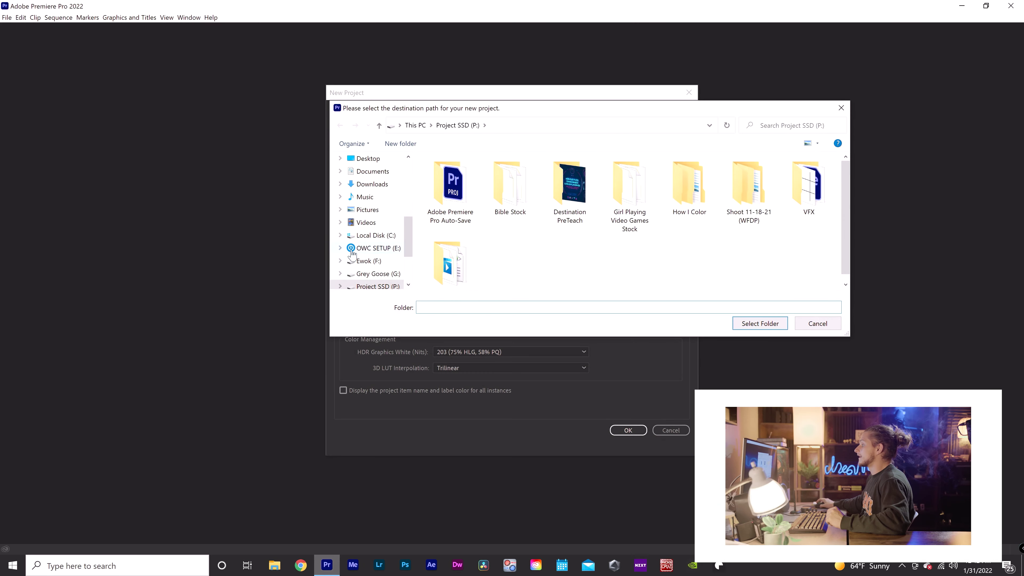
scroll(352, 252, down, 1)
scroll(455, 232, down, 1)
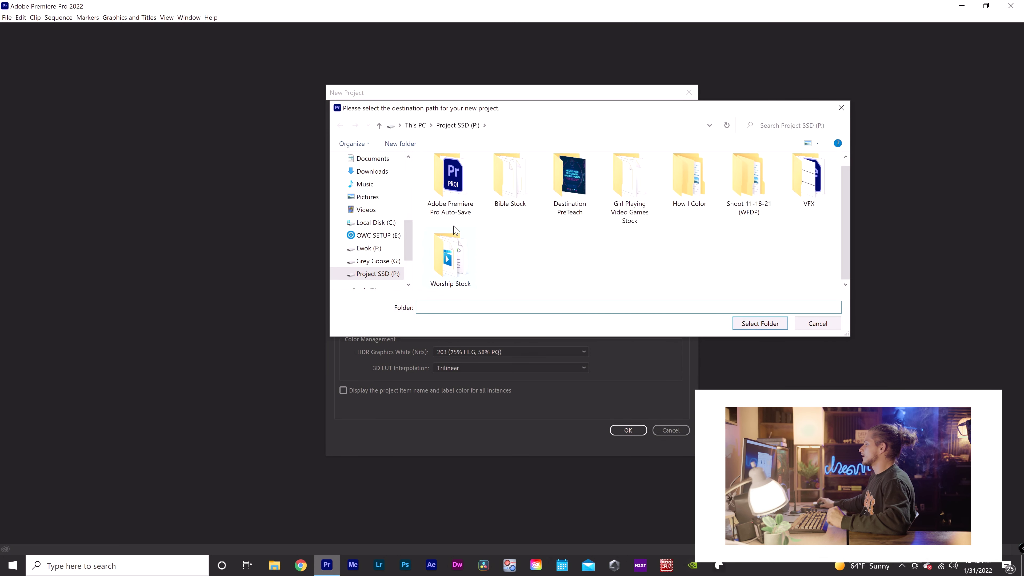
double_click(688, 188)
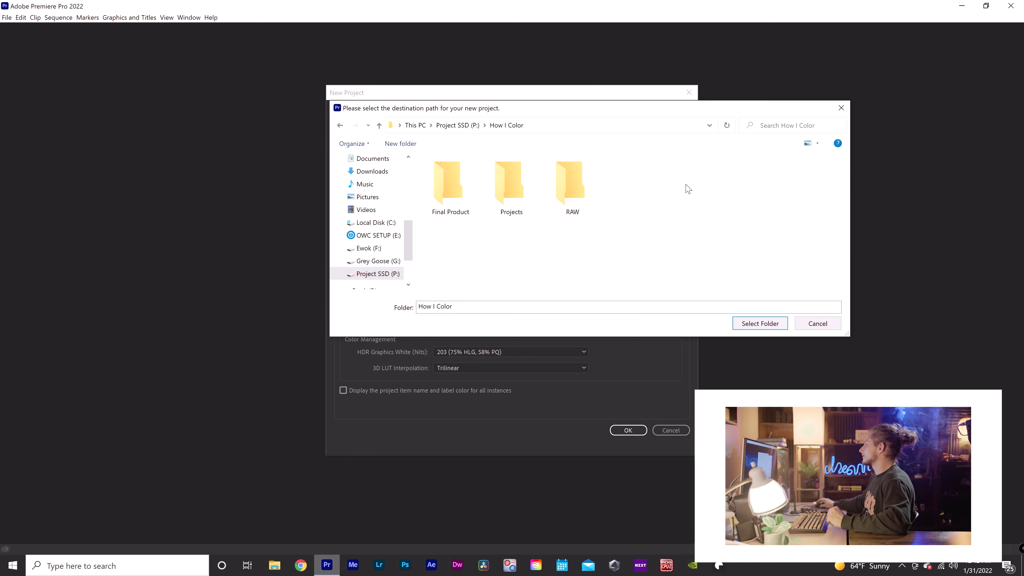
double_click(506, 186)
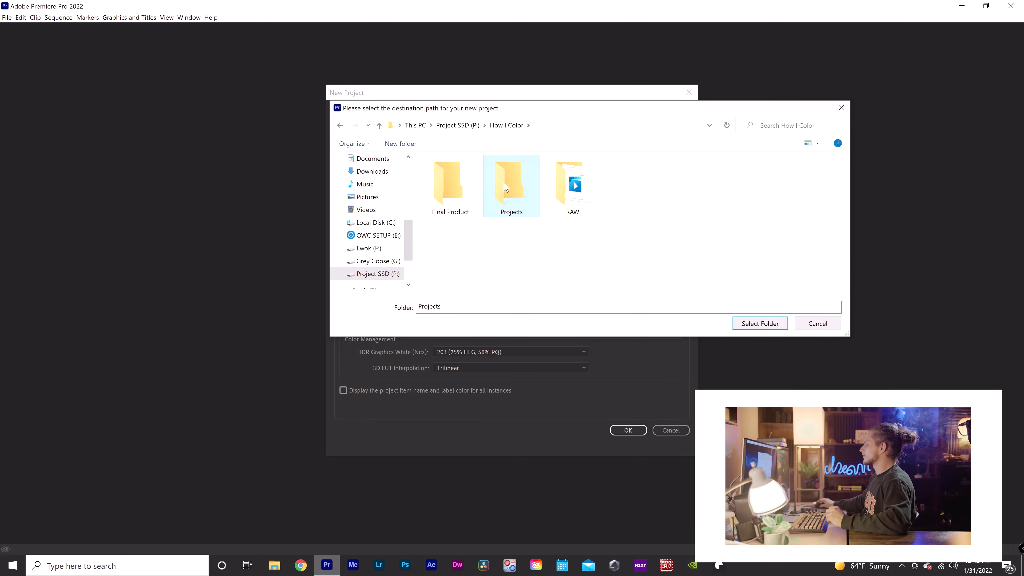
click(768, 325)
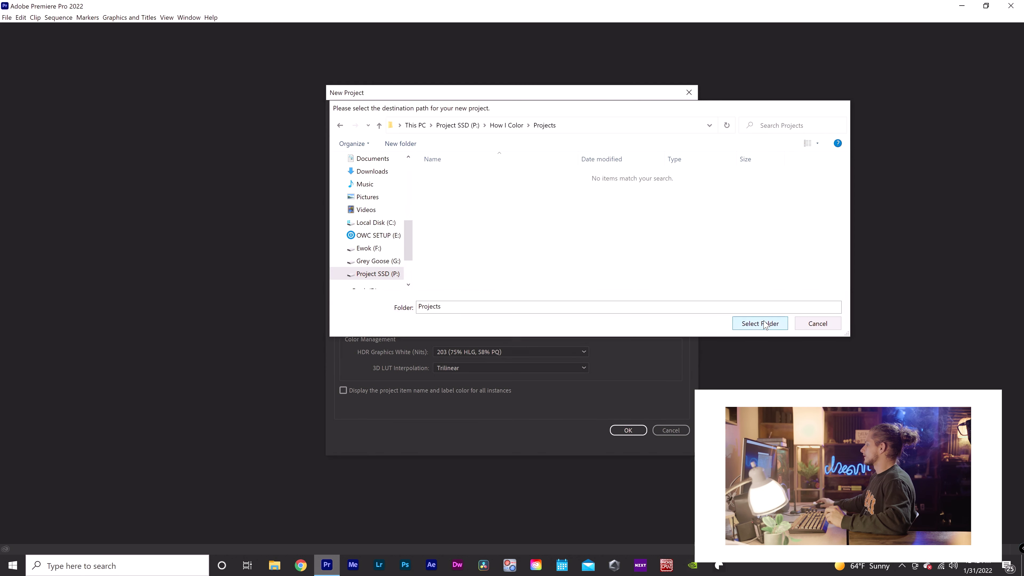
click(626, 428)
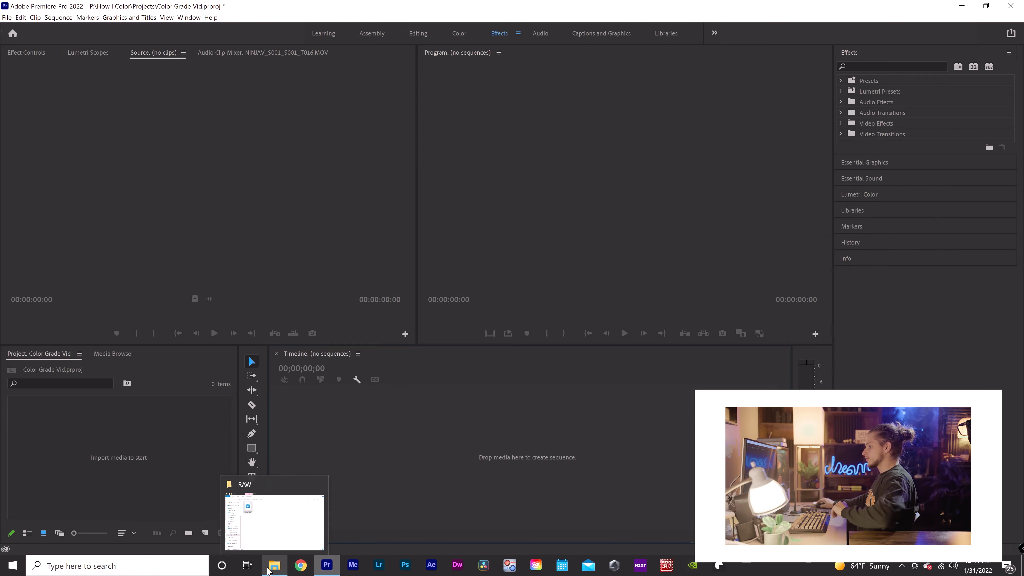
Step: Import the NINJAV_S001_S001_T016 clip from the RAW folder and preview it in the Source monitor
click(269, 510)
drag(374, 303, 137, 439)
click(155, 434)
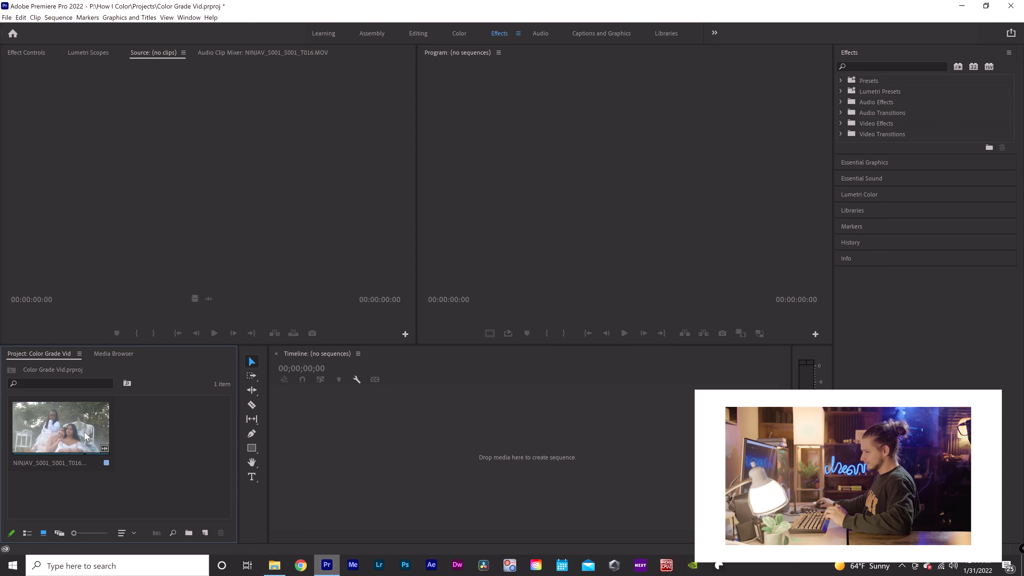
double_click(74, 431)
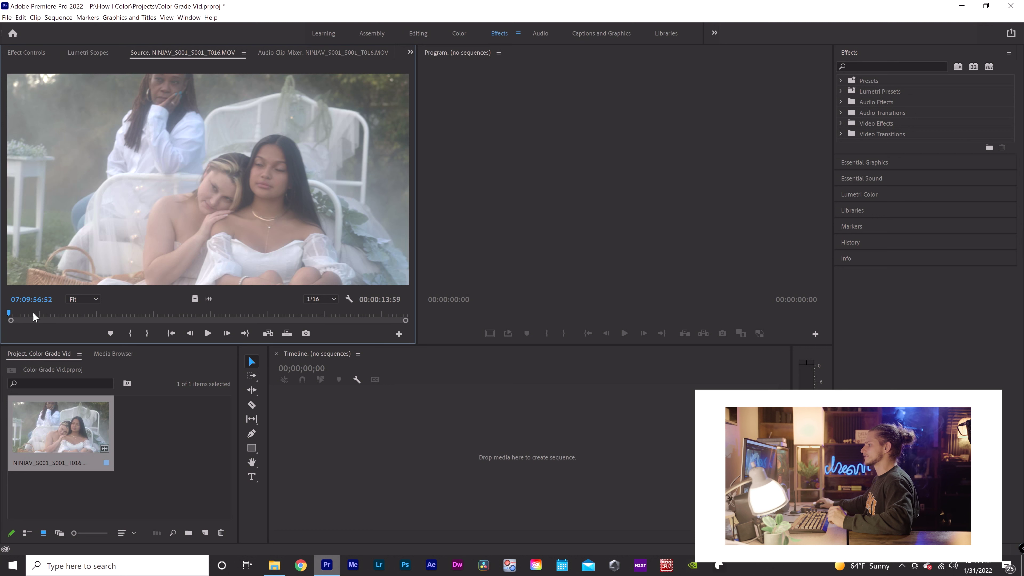
drag(14, 314, 90, 311)
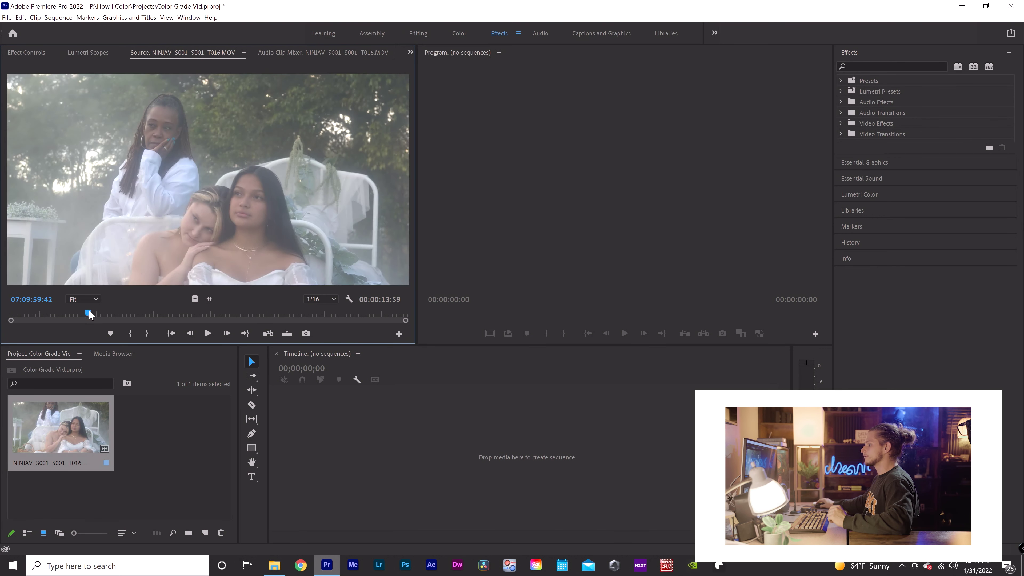
Step: Interpret the imported clip's footage at an assumed frame rate of 23.976 fps
right_click(69, 439)
mouse_move(121, 168)
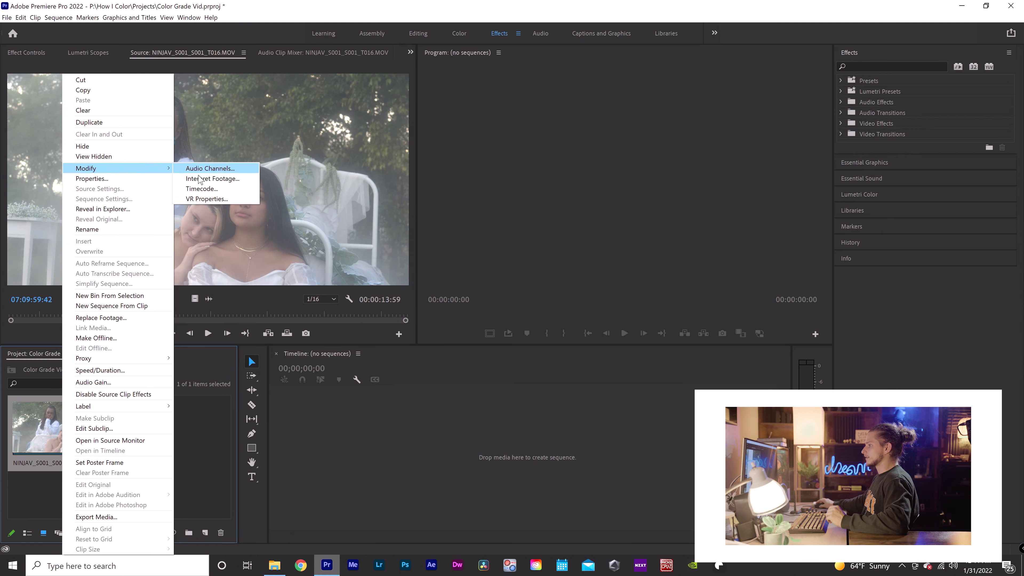
click(230, 177)
click(439, 155)
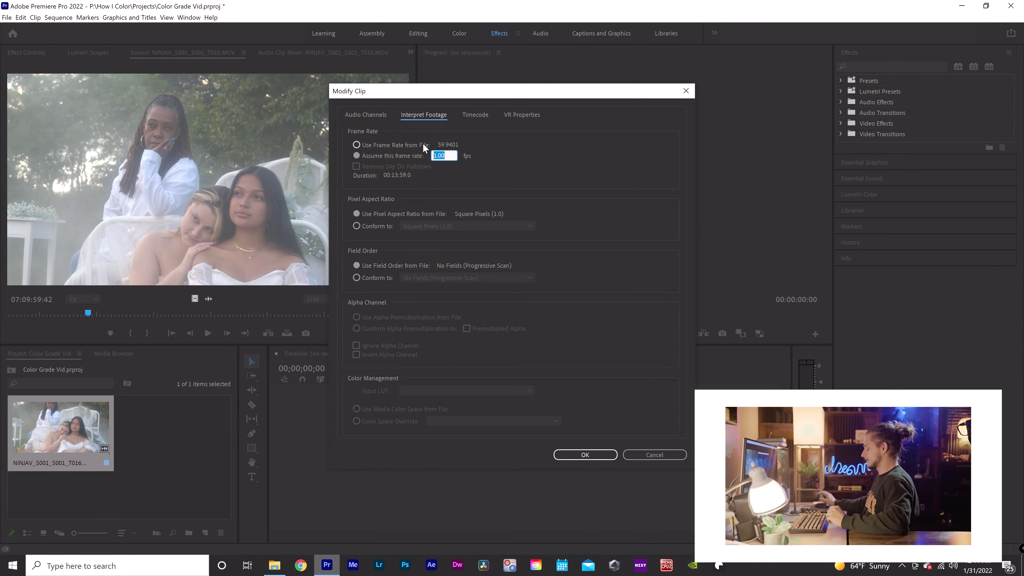
key(Return)
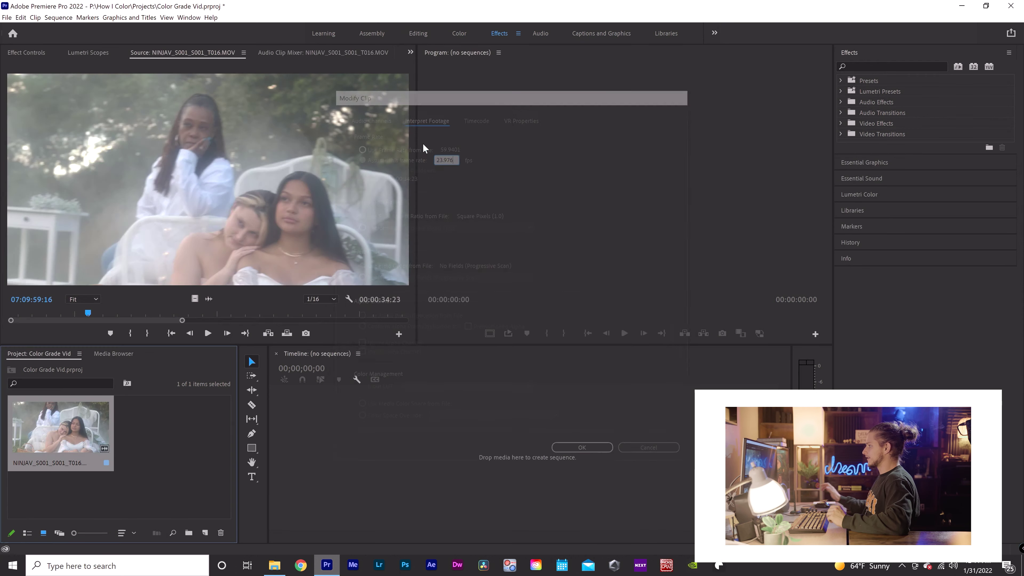
Step: Mark a source range about 3 seconds 13 frames long starting near 07:10:26 and place it on the timeline as a new sequence
drag(182, 321, 403, 321)
drag(39, 313, 351, 327)
key(i)
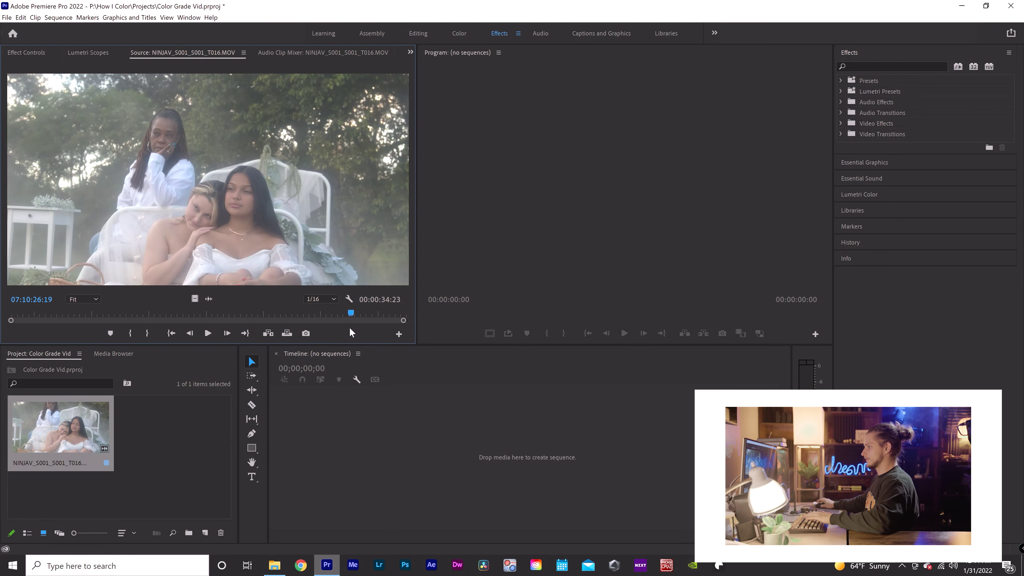
key(space)
key(o)
drag(349, 242, 391, 449)
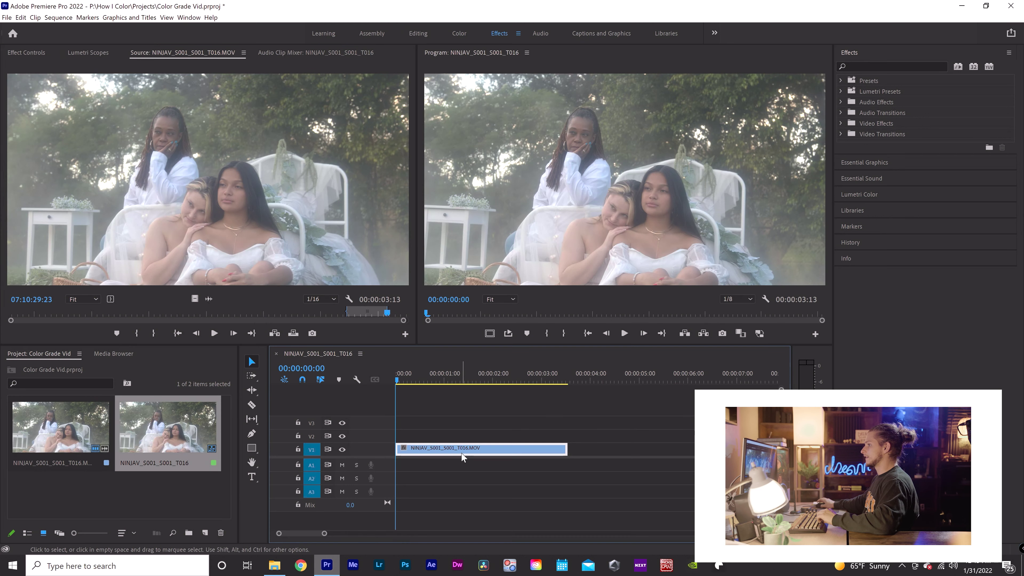
Step: Set the color space in the clip's ProRes RAW source settings to S-Gamut3/S-Log3
click(32, 53)
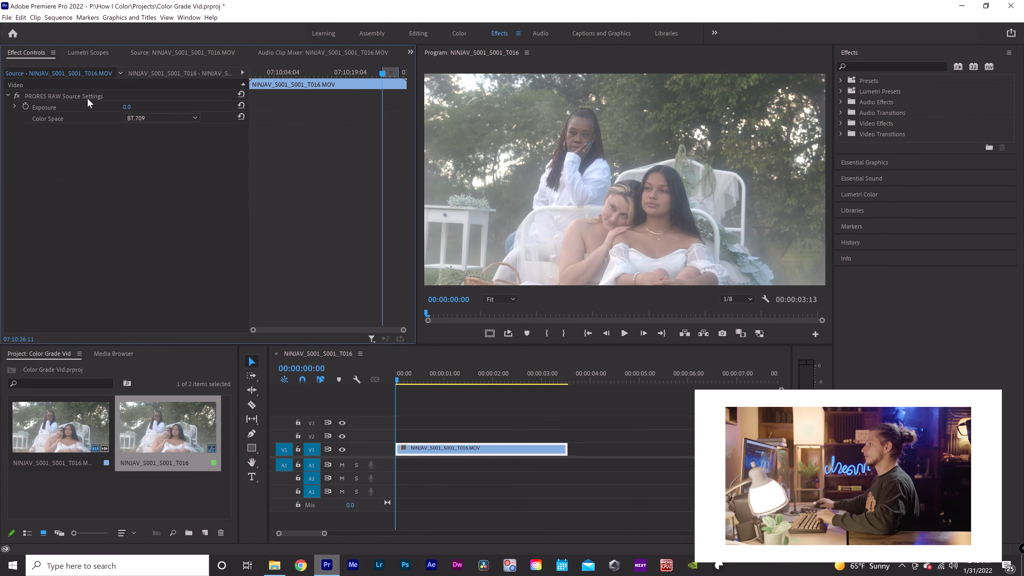
click(170, 115)
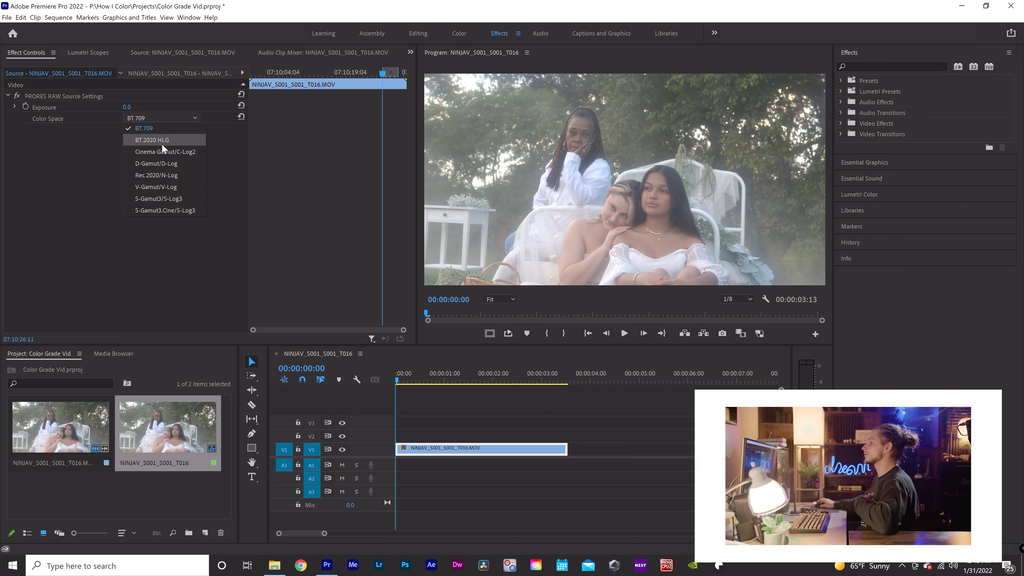
click(174, 197)
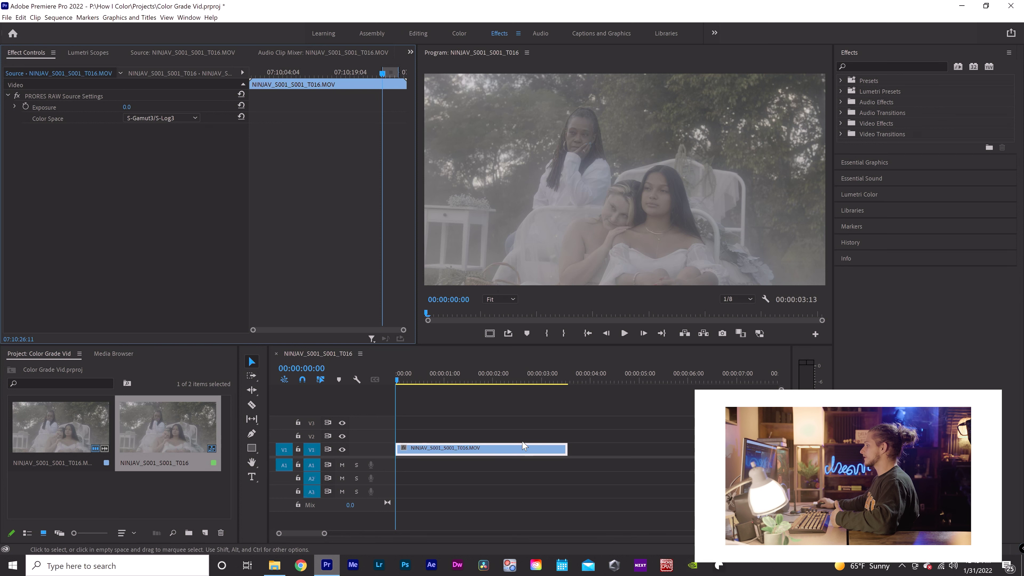
Step: Mark the sequence range around the timeline clip and open the media export settings
click(524, 451)
key(End)
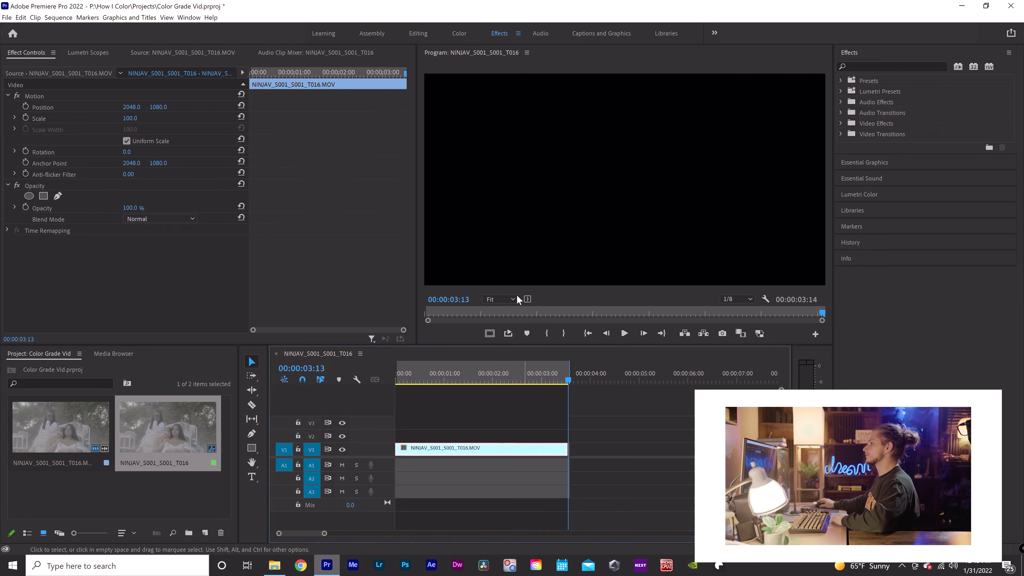
click(20, 18)
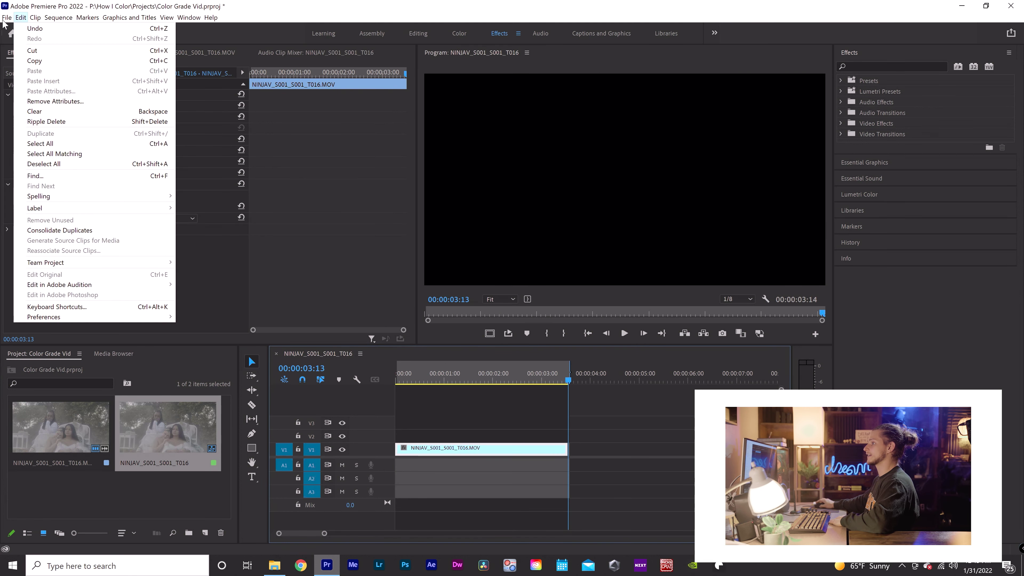
mouse_move(7, 17)
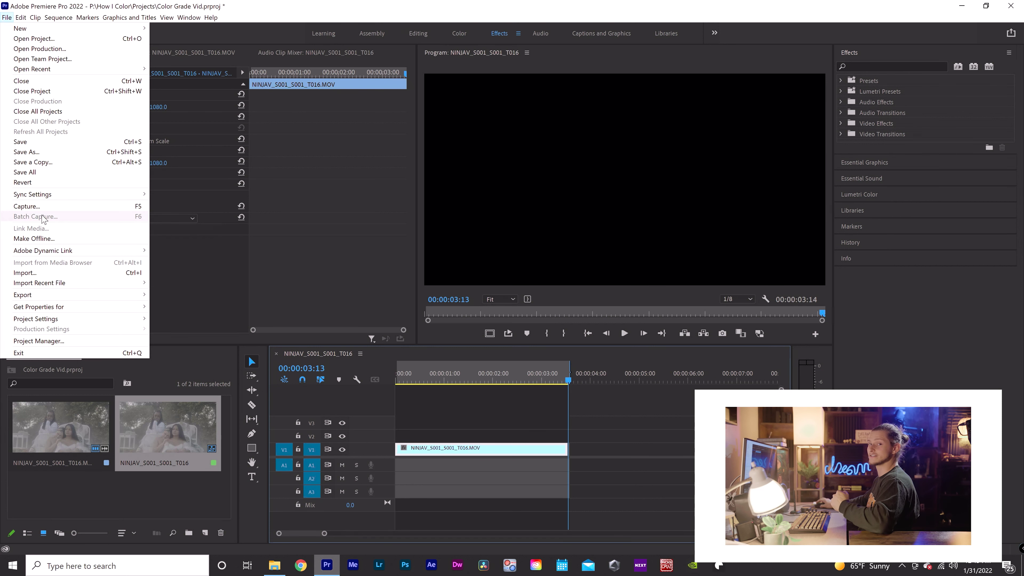
mouse_move(46, 299)
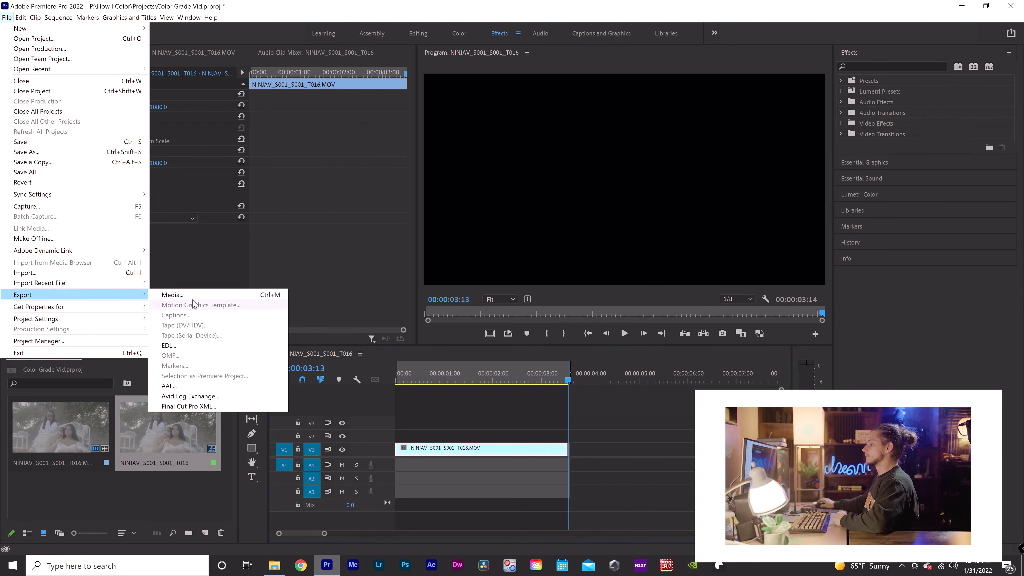
click(200, 298)
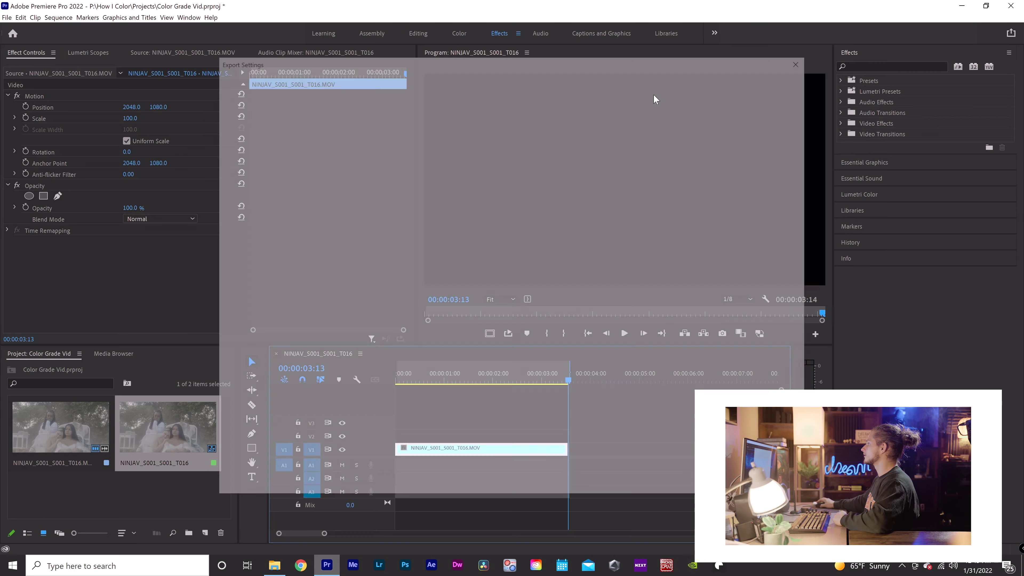
Step: Set the export format to Apple ProRes MXF OP1a with the Default ProRes preset
click(673, 113)
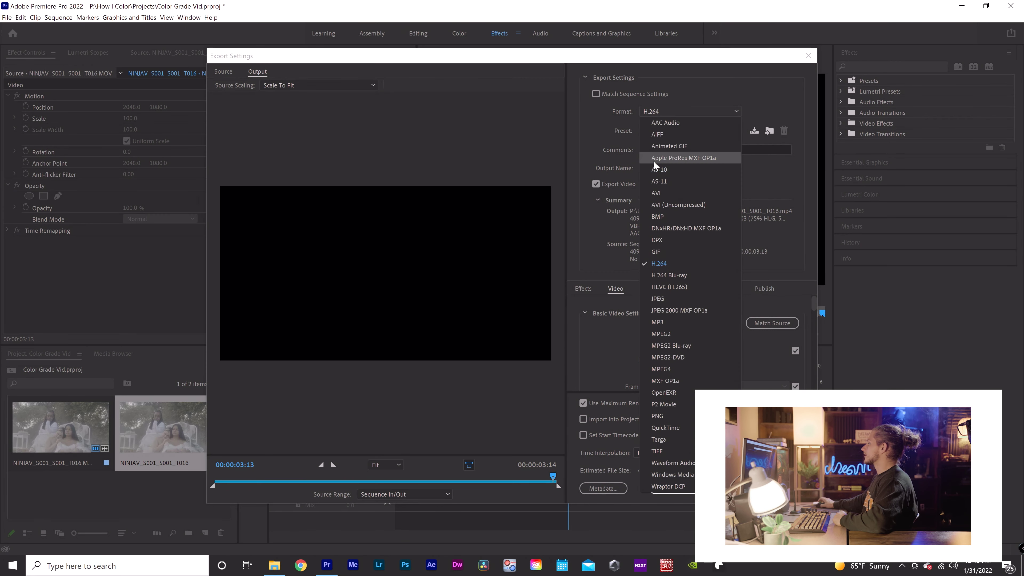
click(678, 159)
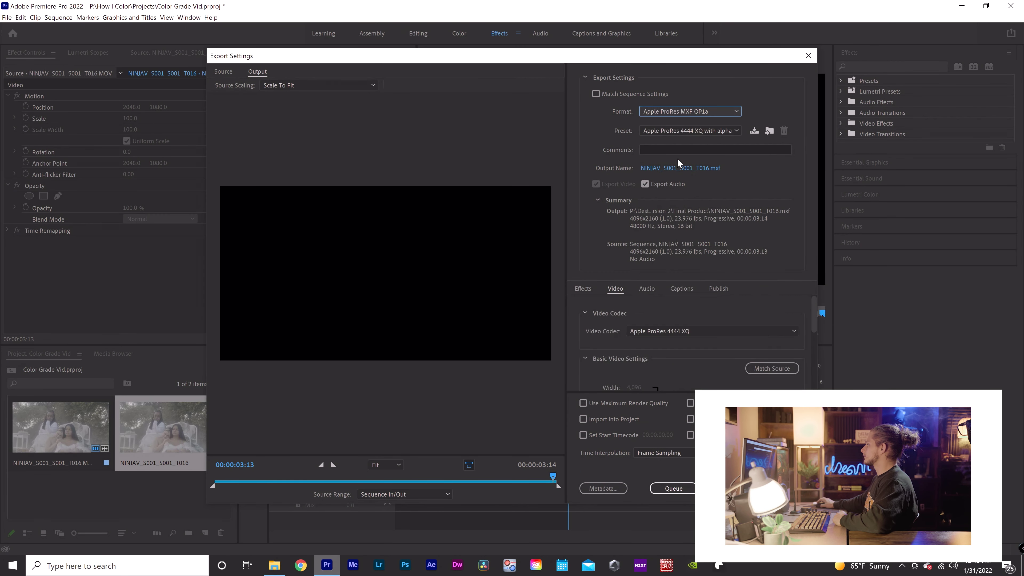
click(666, 130)
click(672, 144)
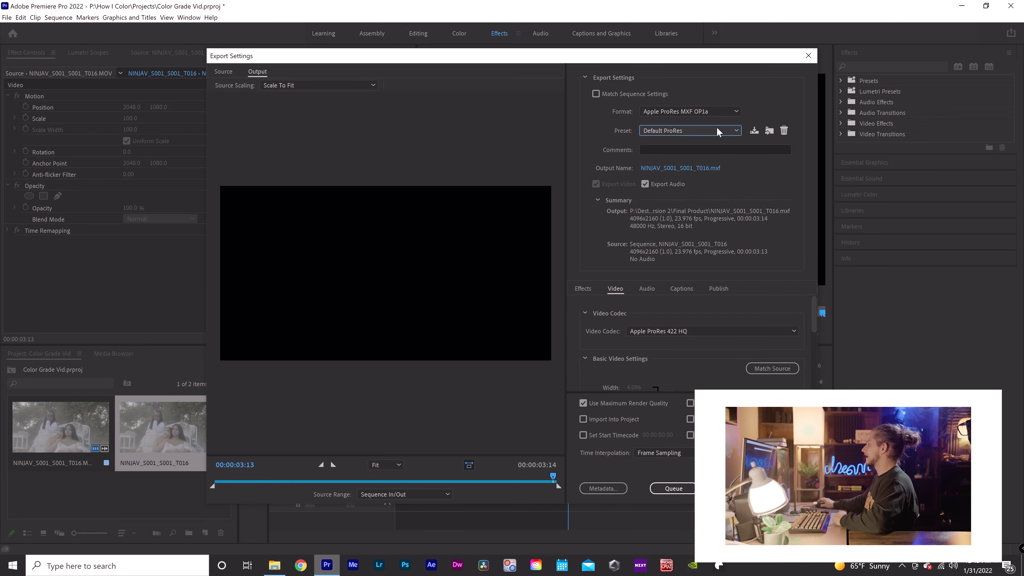
Step: Check the export's video settings, keeping Apple ProRes 422 HQ as the codec and reviewing the render depth and quality options
scroll(668, 315, down, 3)
scroll(695, 341, up, 2)
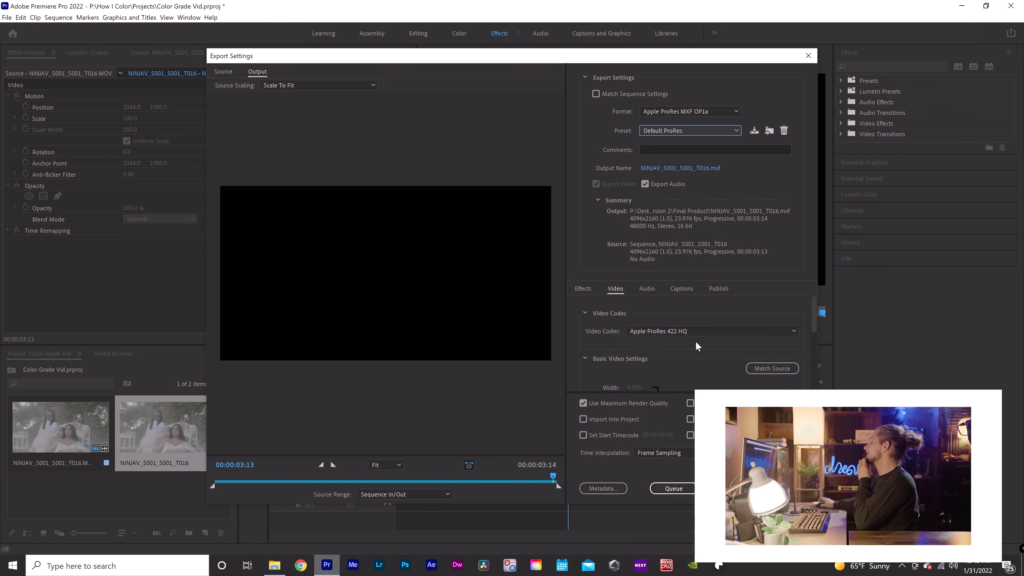
click(698, 330)
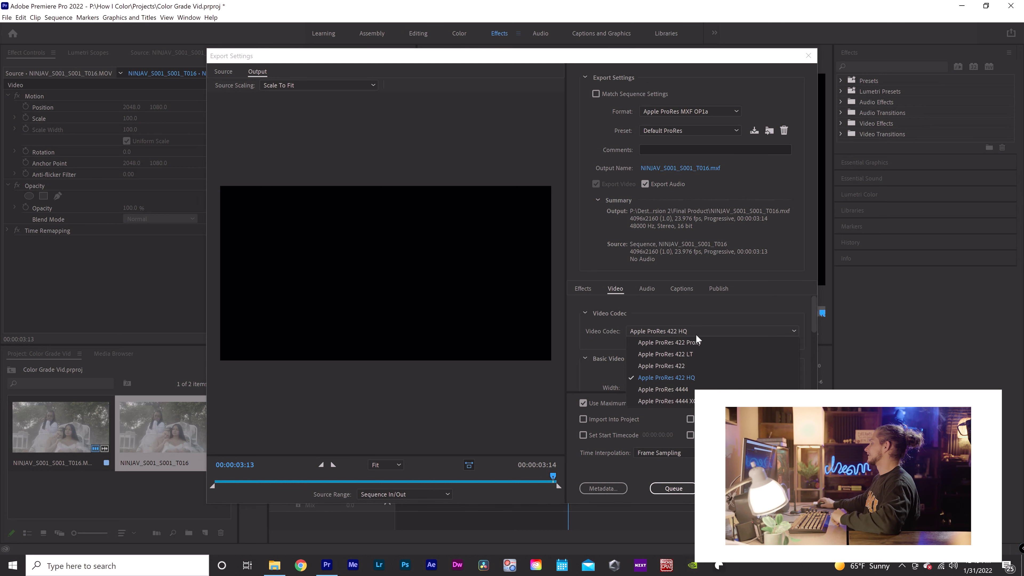
click(686, 377)
scroll(679, 360, down, 3)
scroll(663, 343, down, 2)
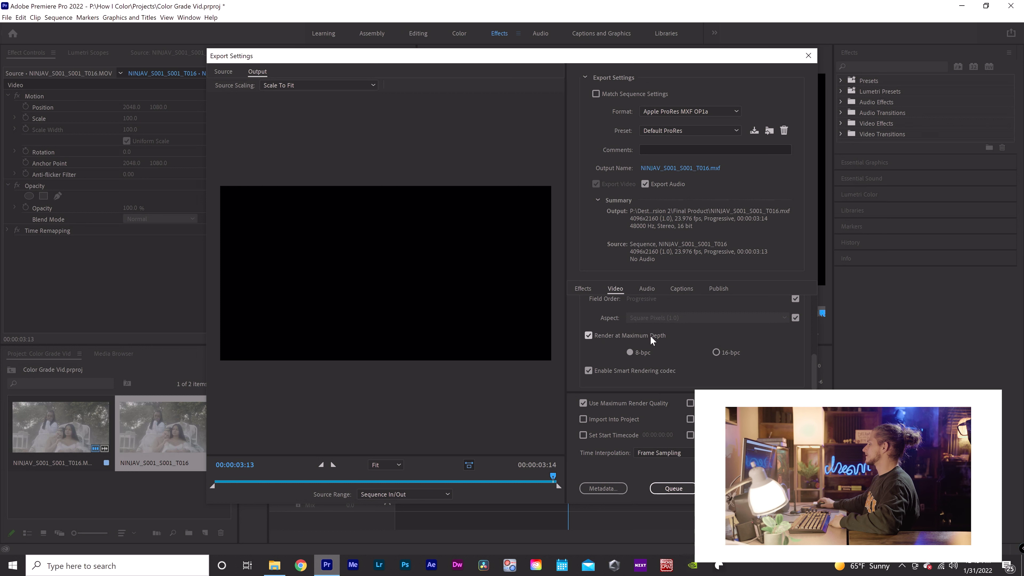
scroll(699, 371, up, 3)
scroll(682, 369, down, 3)
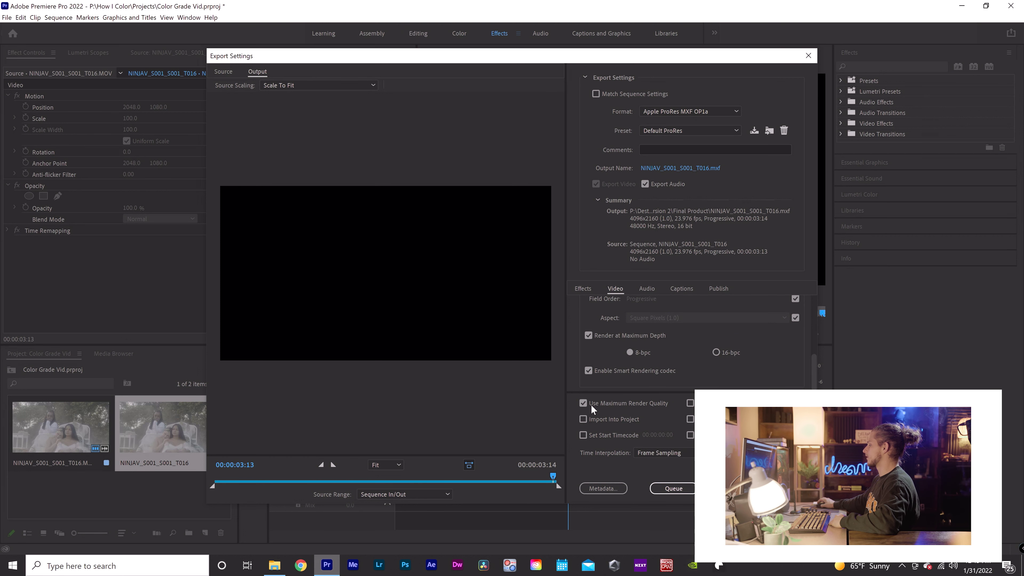
Step: Name the export How I Color Rough Cut, save it to the How I Color Projects folder on Project SSD, and start the export
click(680, 168)
text(How )
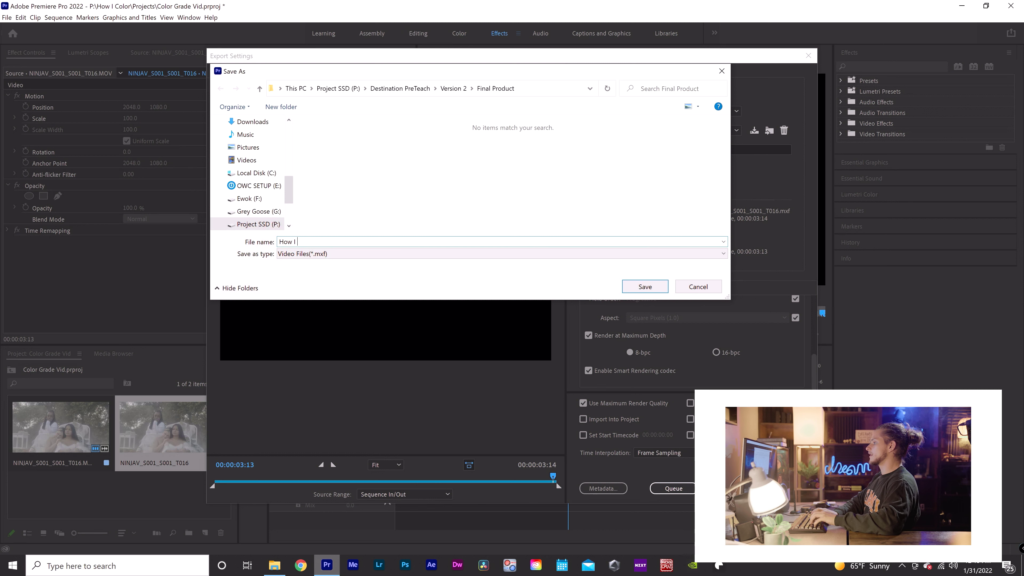
text(I Color Rough Cut)
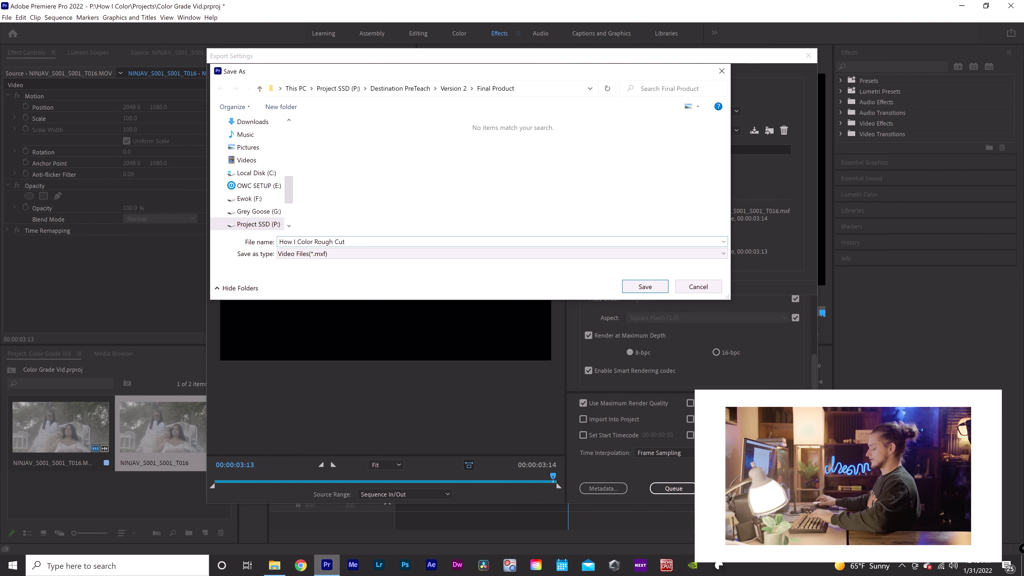
click(258, 224)
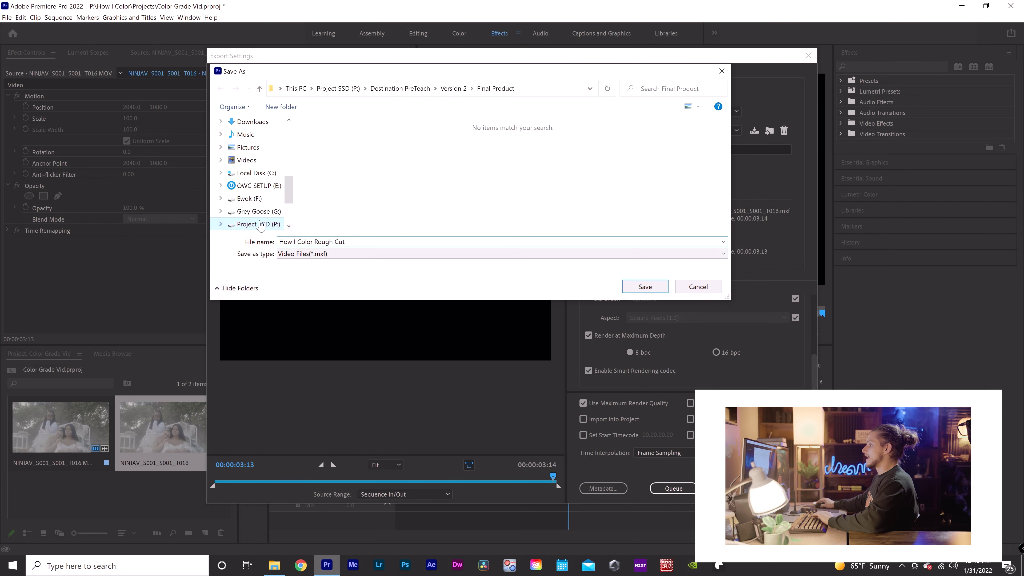
scroll(399, 212, down, 2)
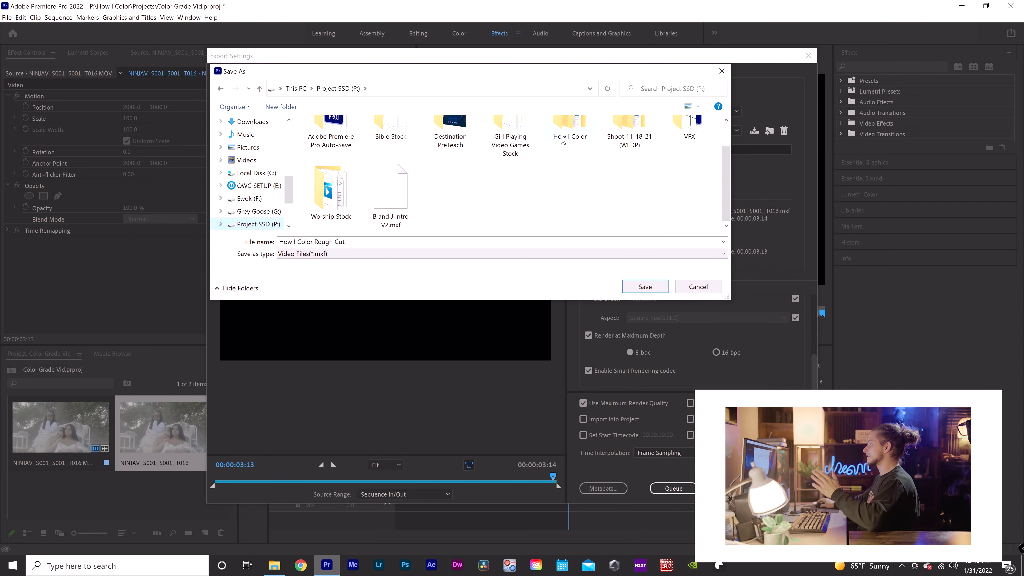
double_click(562, 140)
double_click(393, 155)
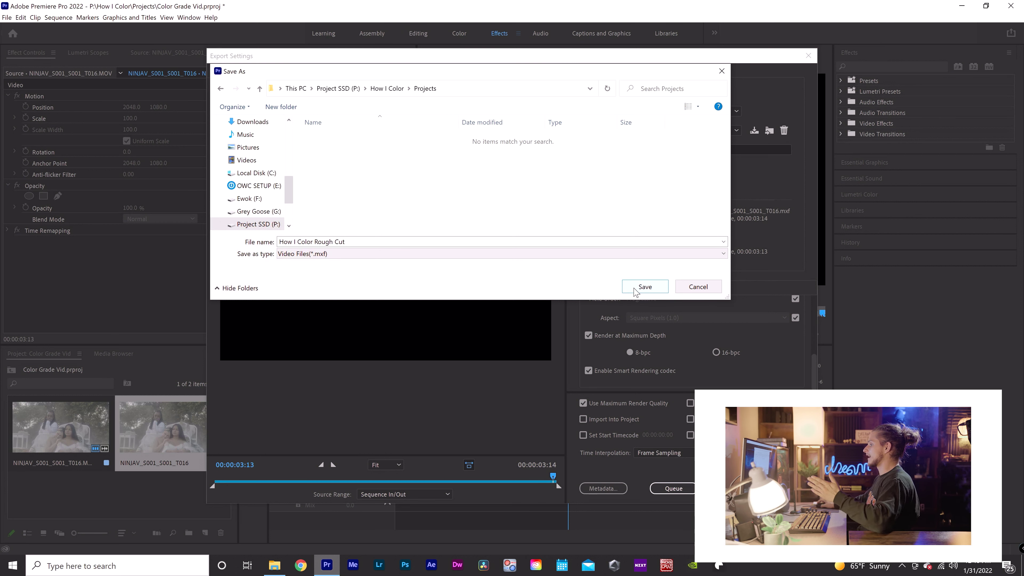
click(645, 286)
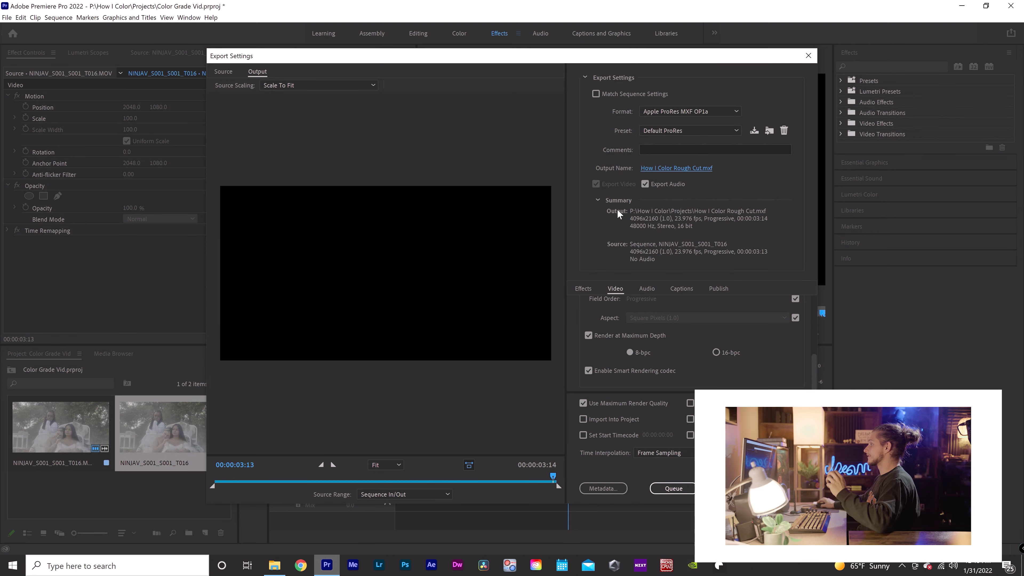
click(686, 488)
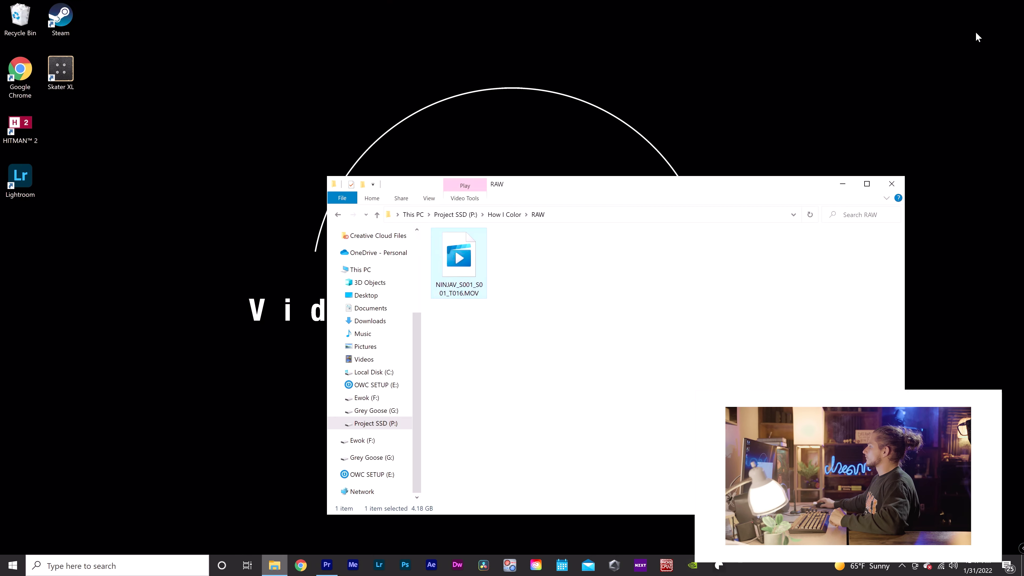
Step: Close the RAW folder window, switch to DaVinci Resolve and create a new project named How I Color
click(892, 184)
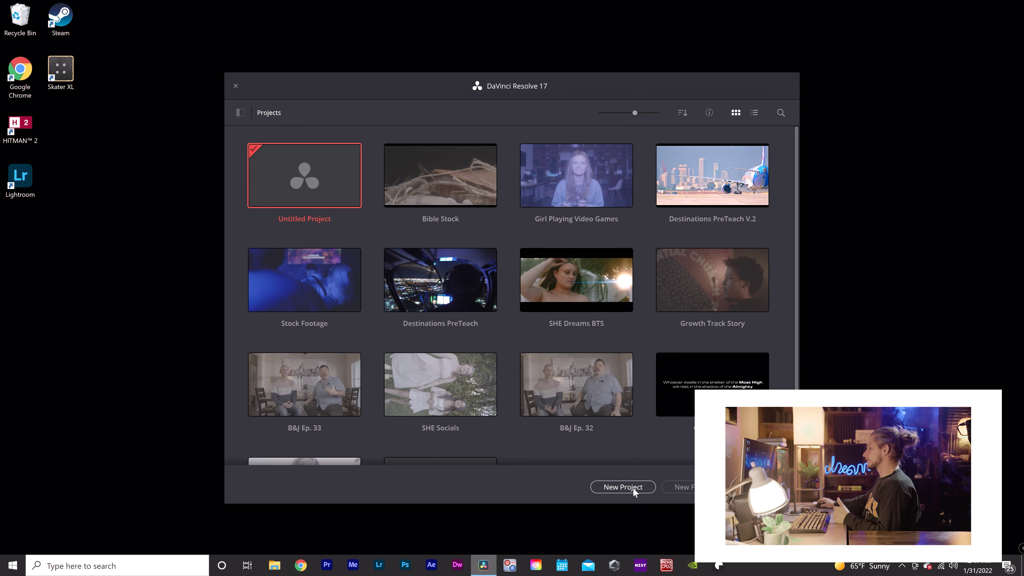
click(633, 487)
text(H)
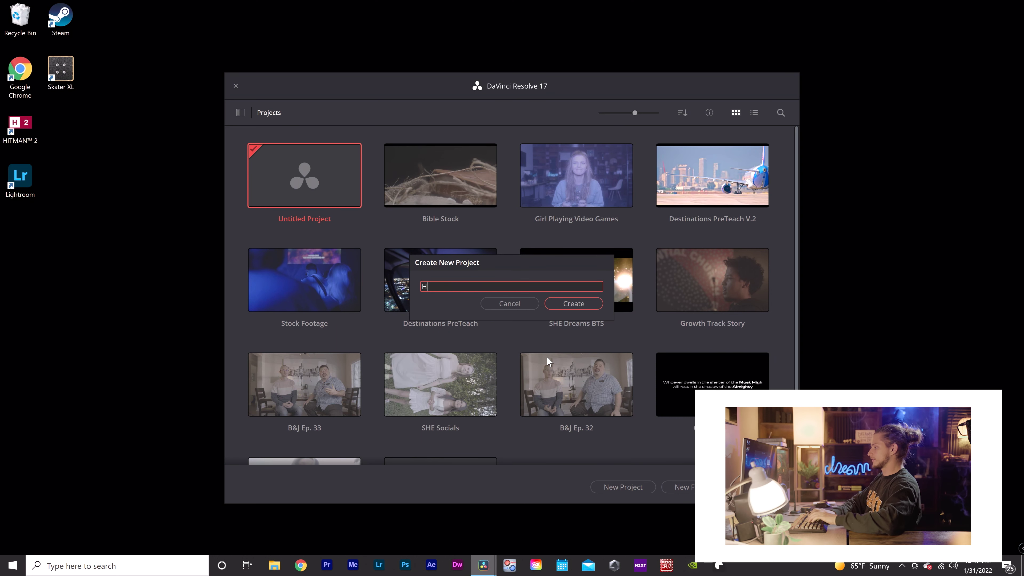
text(ow I Color)
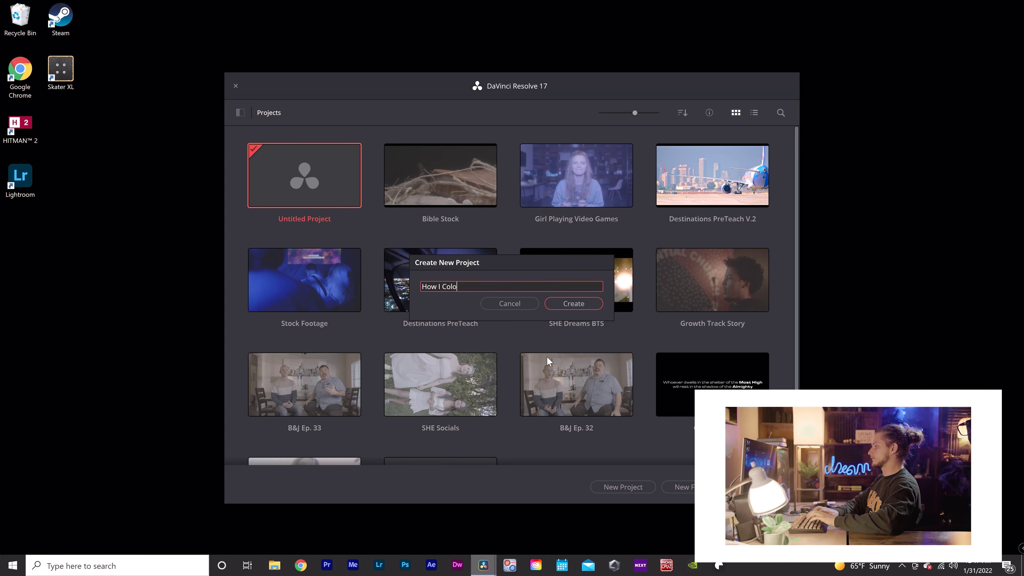
key(Return)
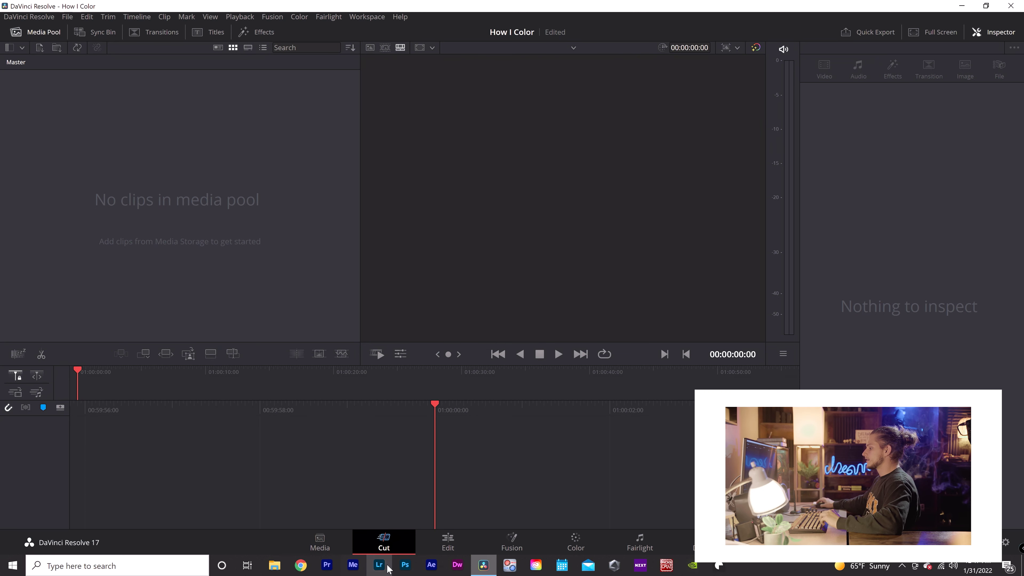
Step: Import How I Color Rough Cut.mxf from the How I Color Projects folder into the media pool, changing the project frame rate to match
click(275, 566)
scroll(350, 410, down, 3)
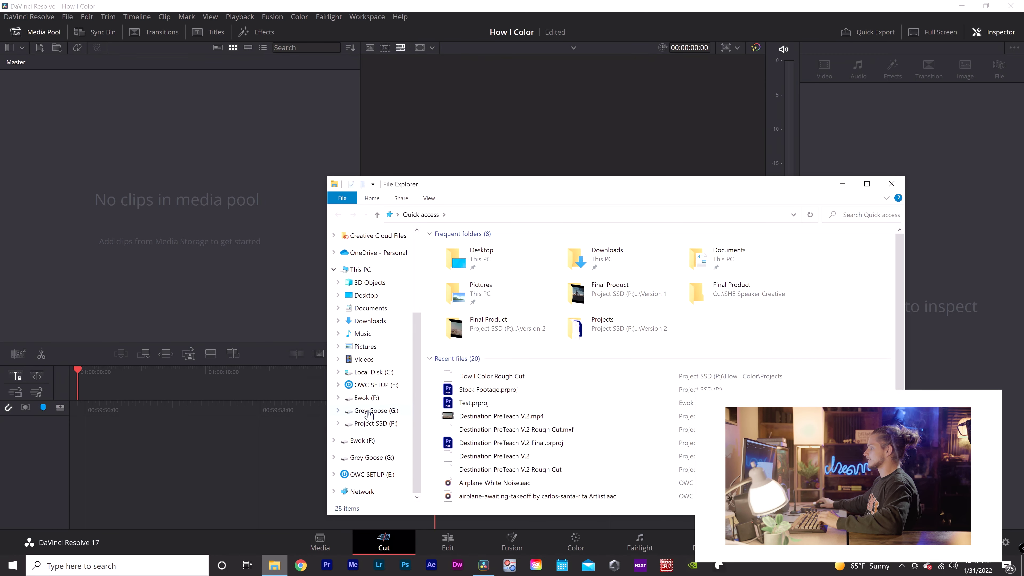
click(380, 424)
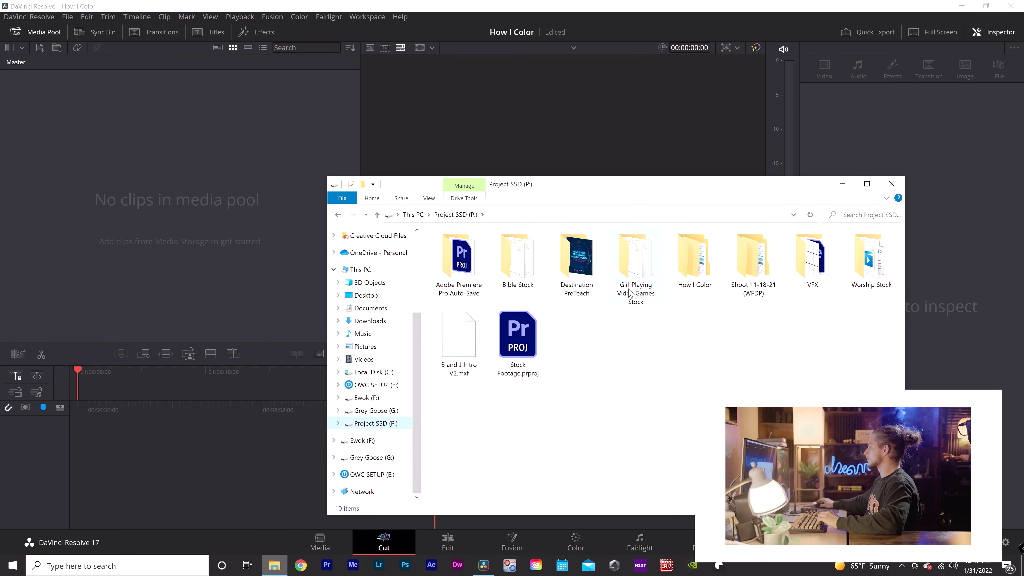
double_click(694, 258)
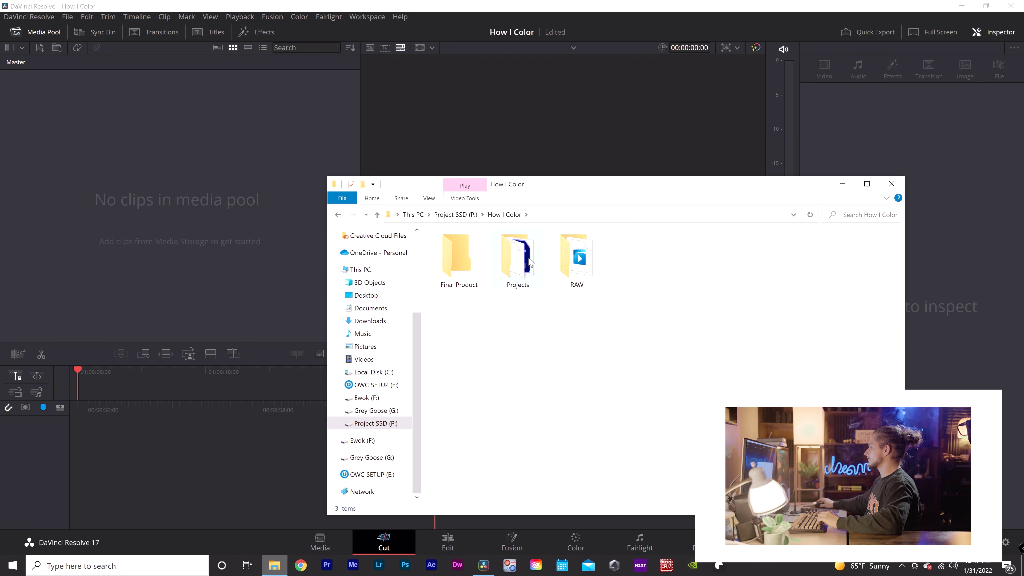
double_click(517, 258)
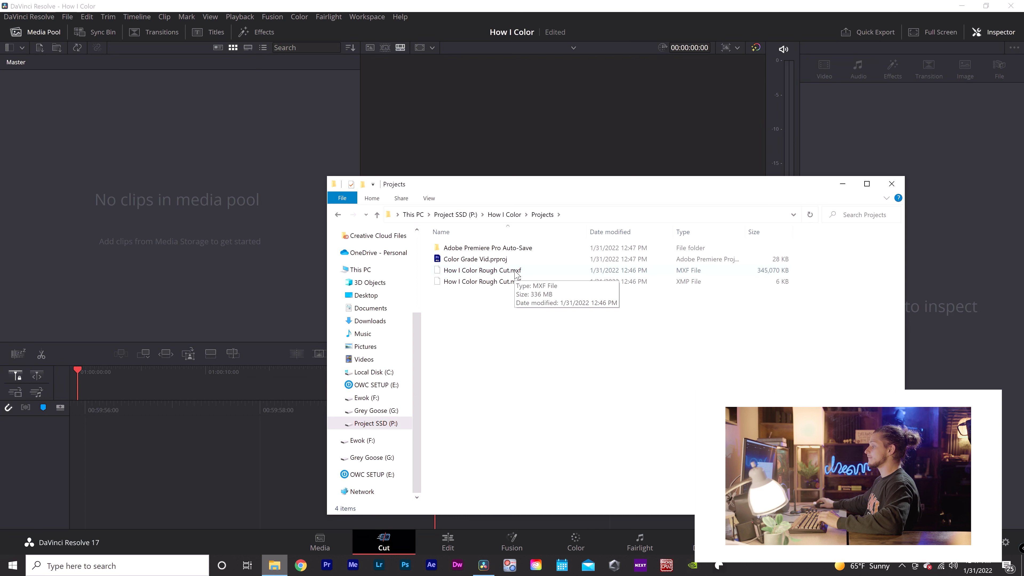
drag(516, 271, 134, 218)
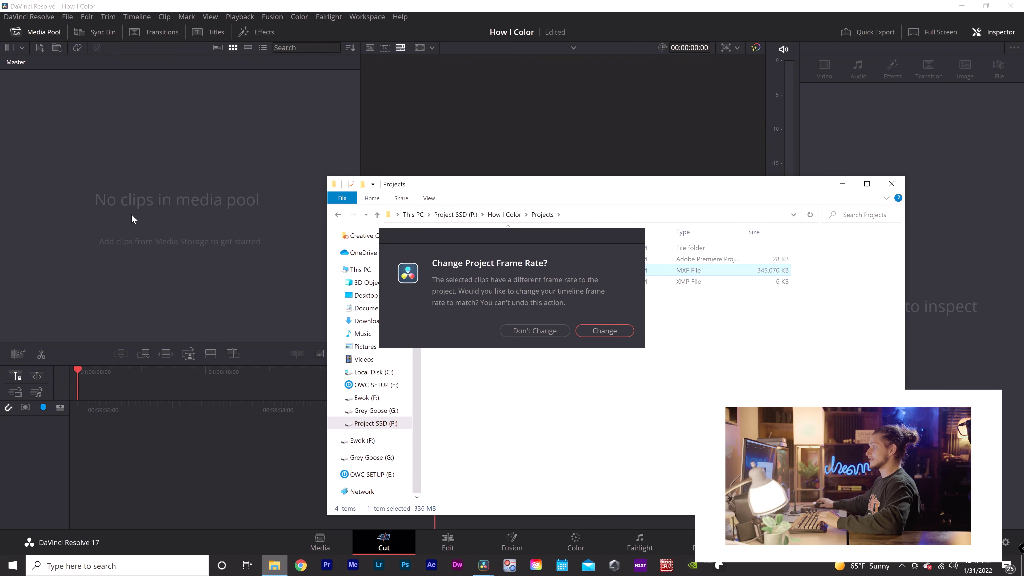
click(614, 330)
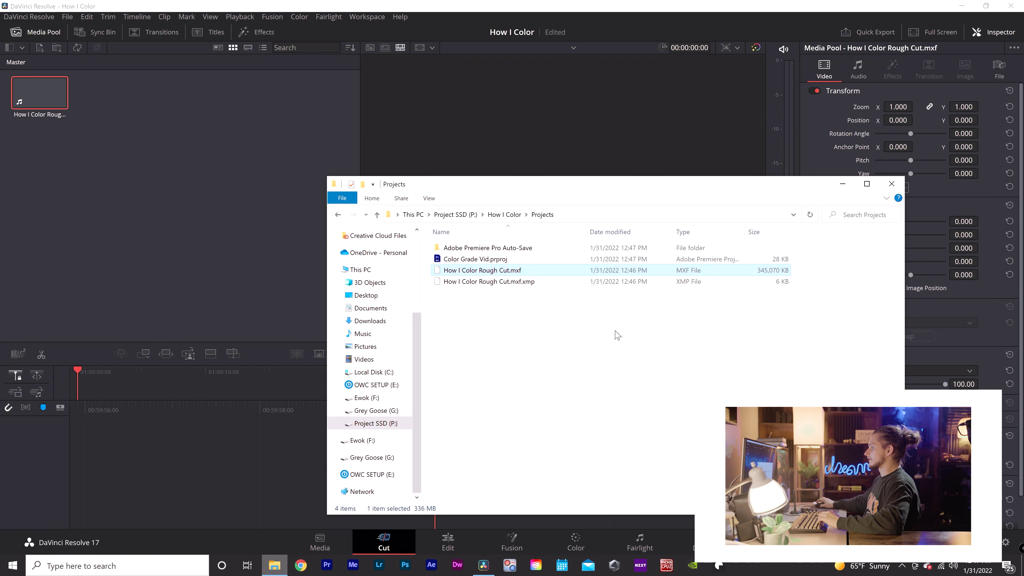
click(891, 185)
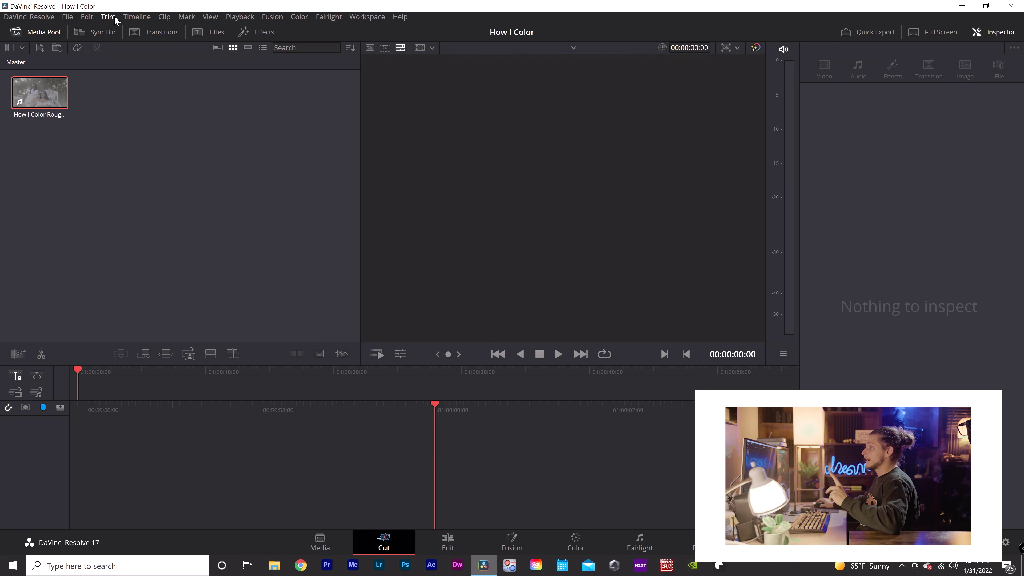
Step: Set the project's timeline resolution to 3840 x 2160 Ultra HD and save the project settings
click(67, 18)
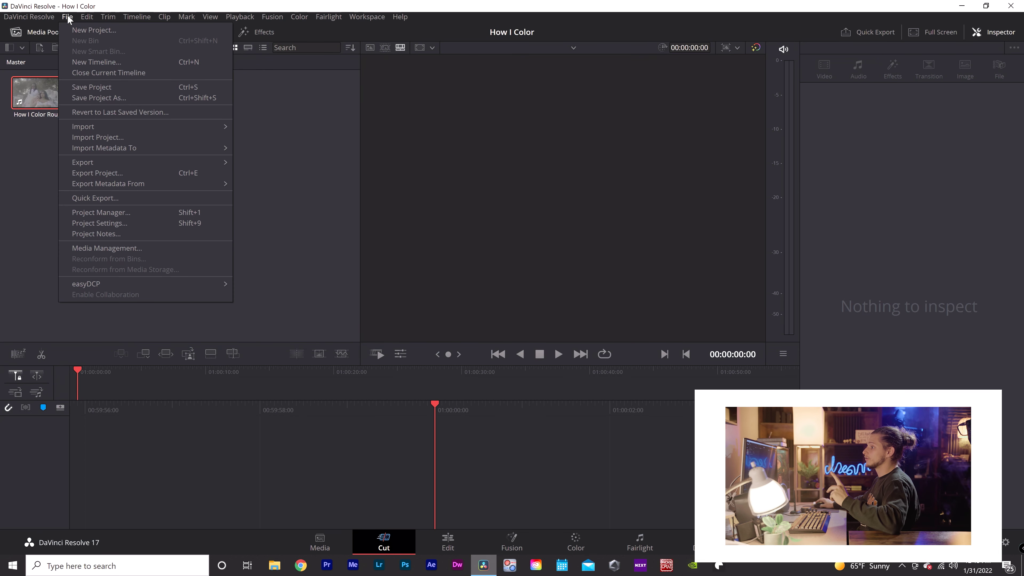
click(105, 222)
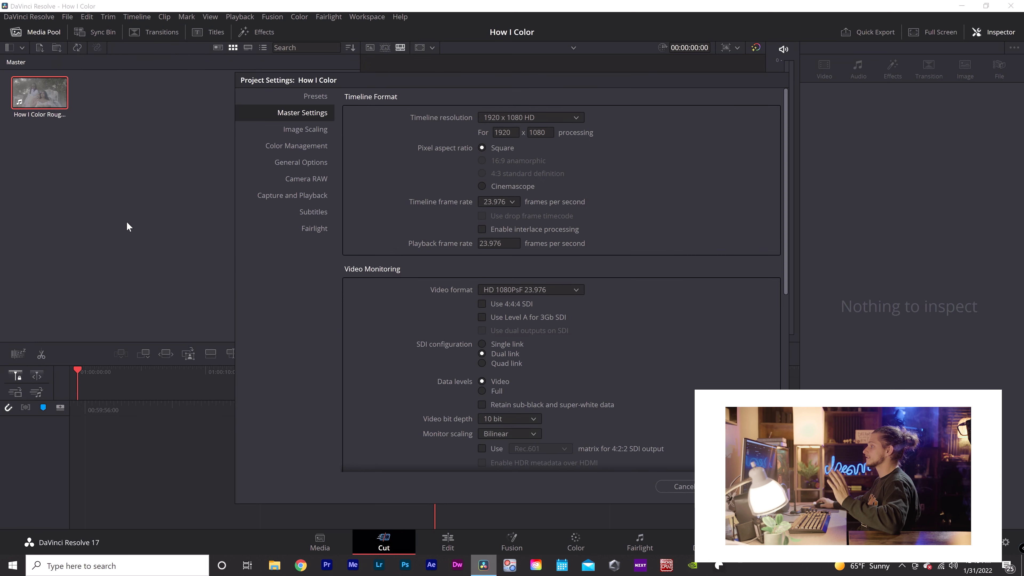
click(519, 117)
scroll(520, 181, down, 3)
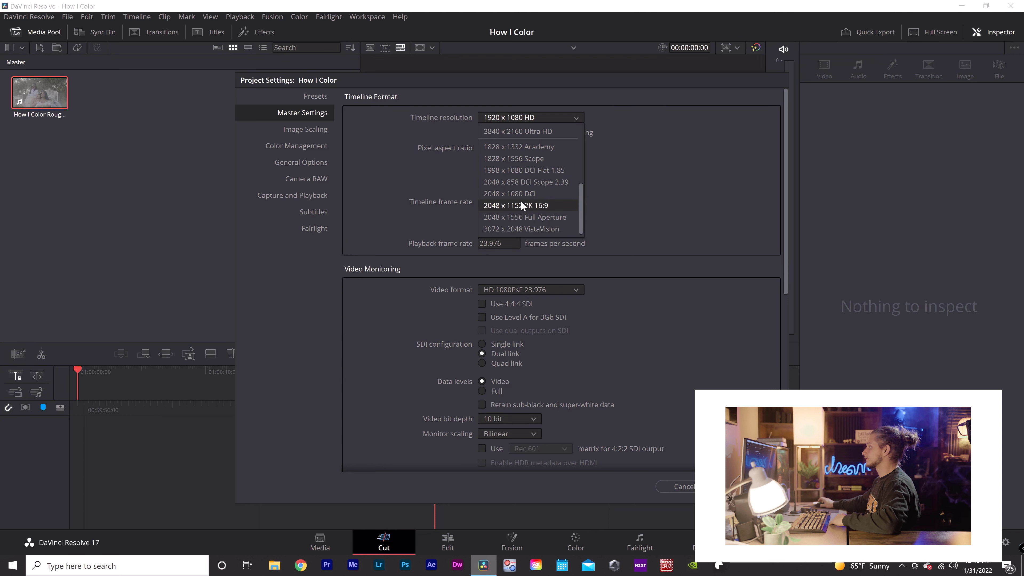
click(517, 131)
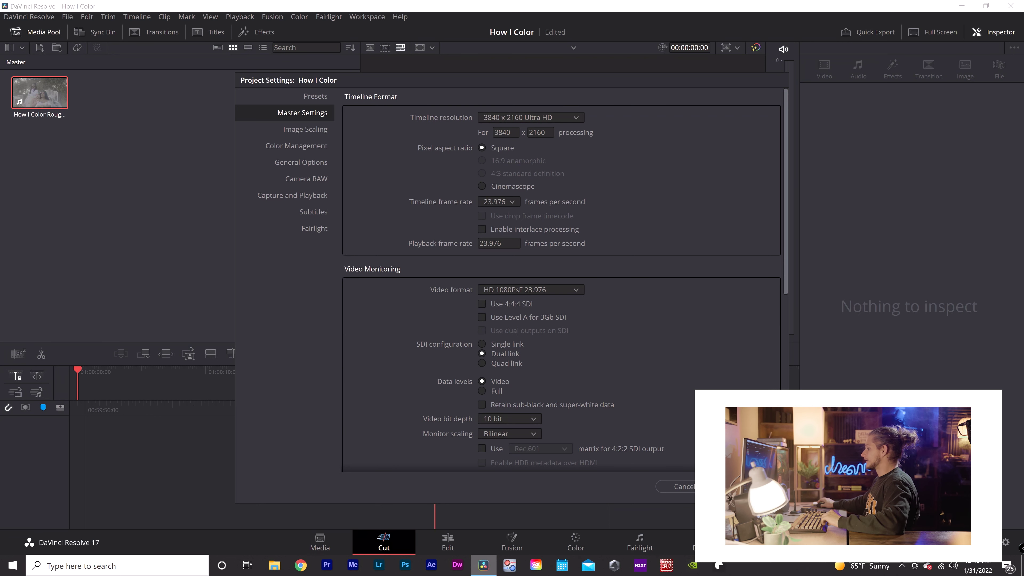
click(742, 486)
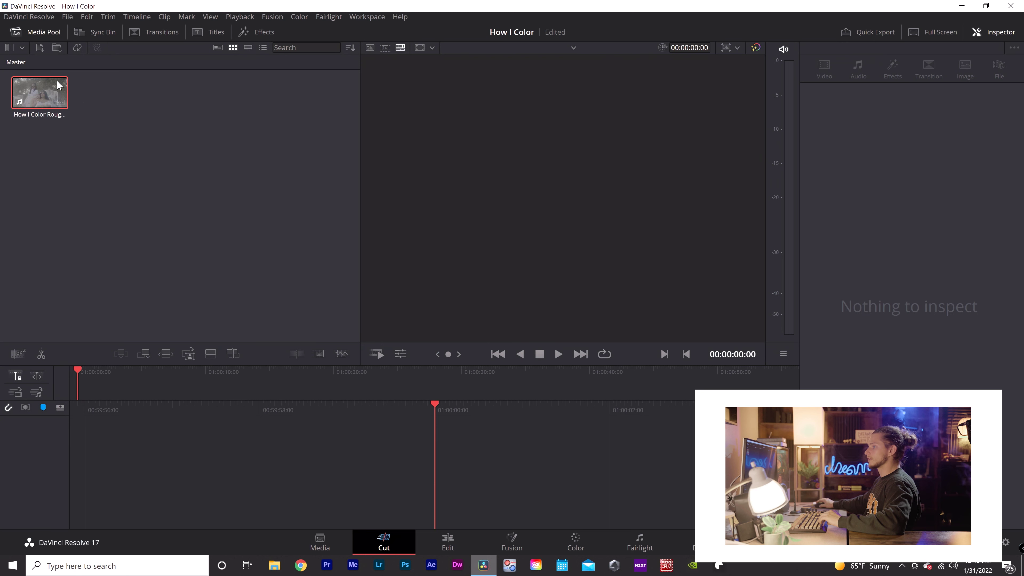
Step: Place the rough cut clip from the media pool on a new timeline and scrub into it
drag(39, 92, 279, 394)
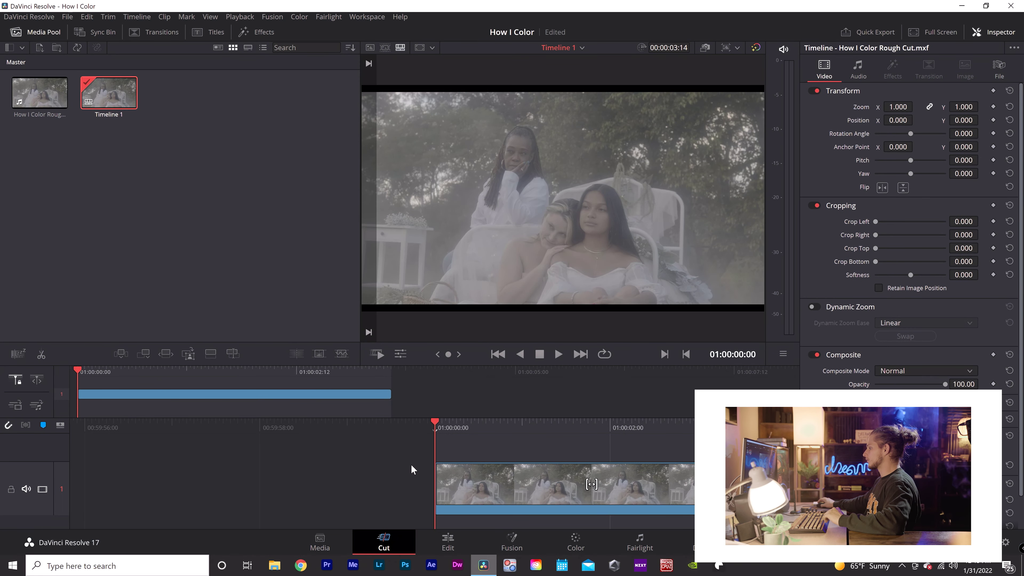
drag(412, 474, 346, 474)
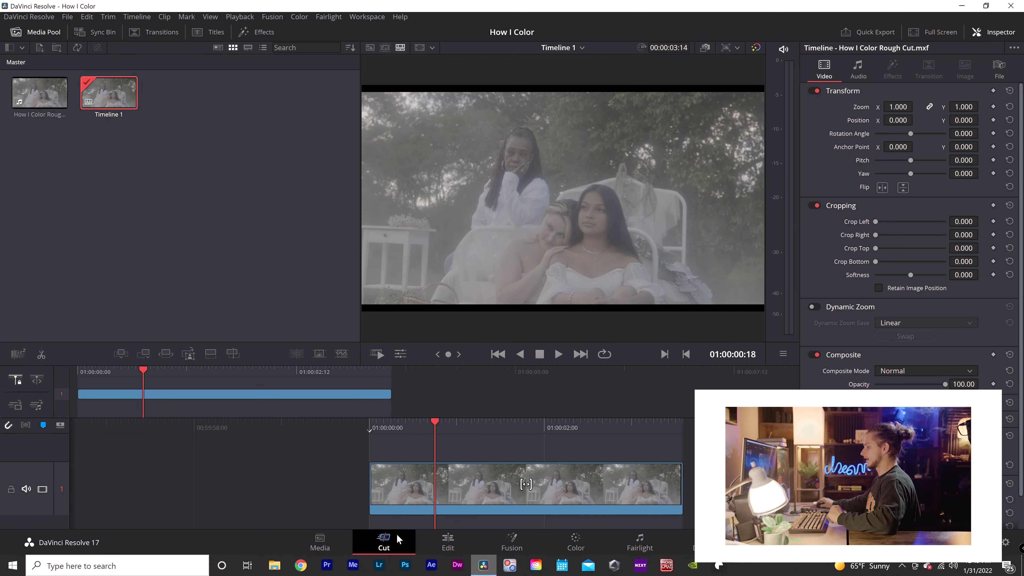
Step: Split the timeline clip at 01:00:02:06 and select the second segment
scroll(405, 468, down, 3)
scroll(405, 468, down, 10)
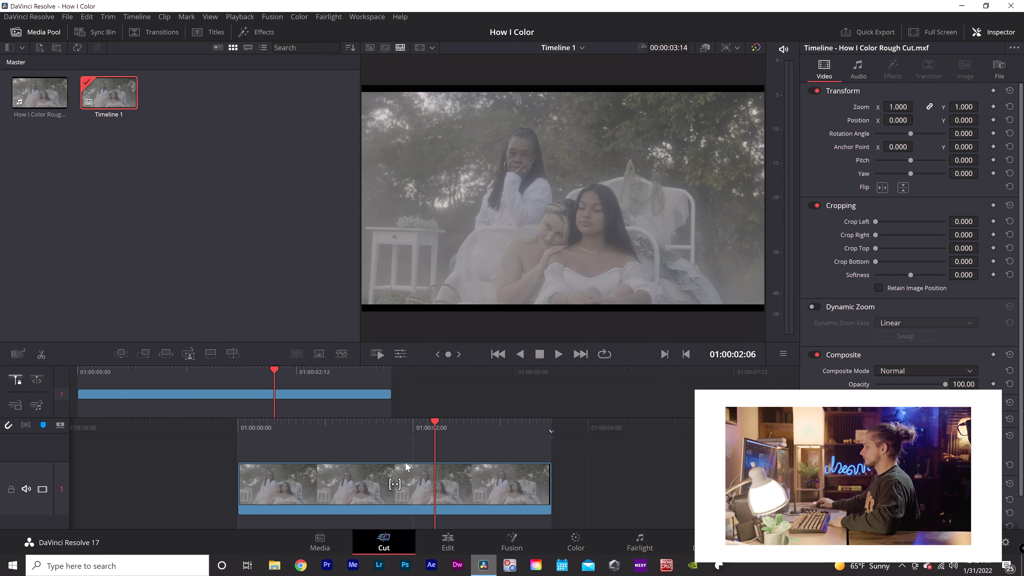
right_click(435, 483)
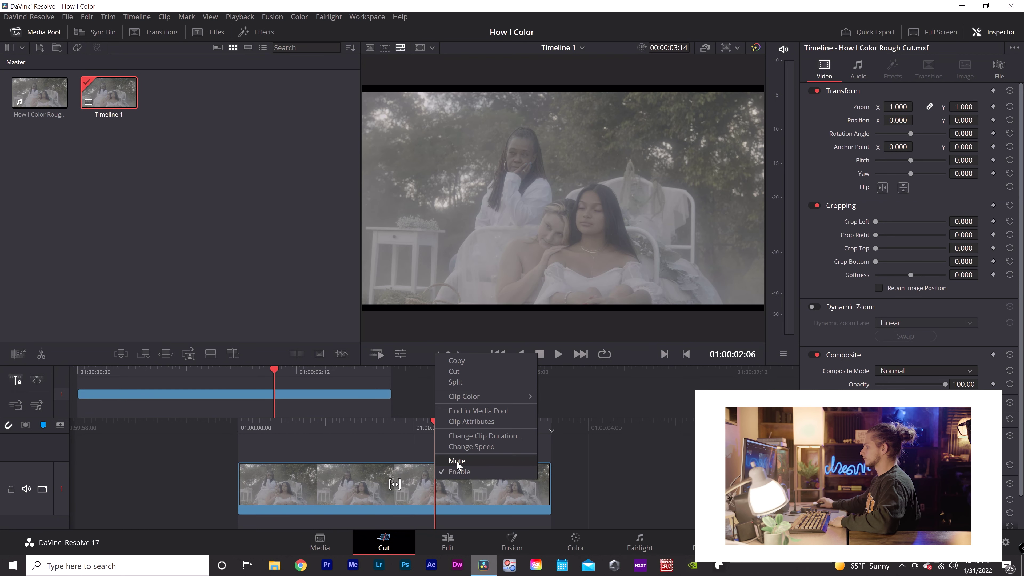
click(455, 382)
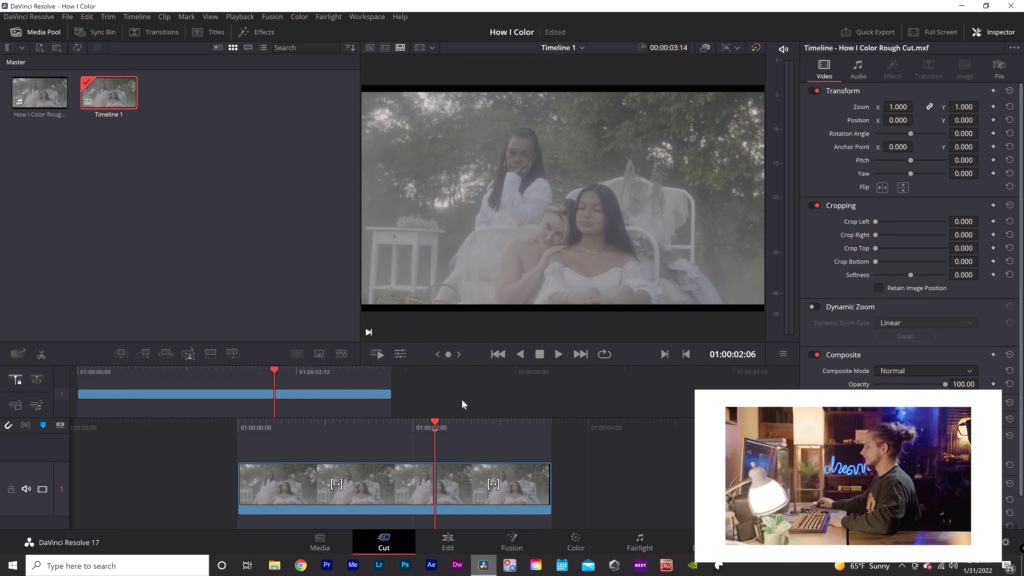
click(463, 482)
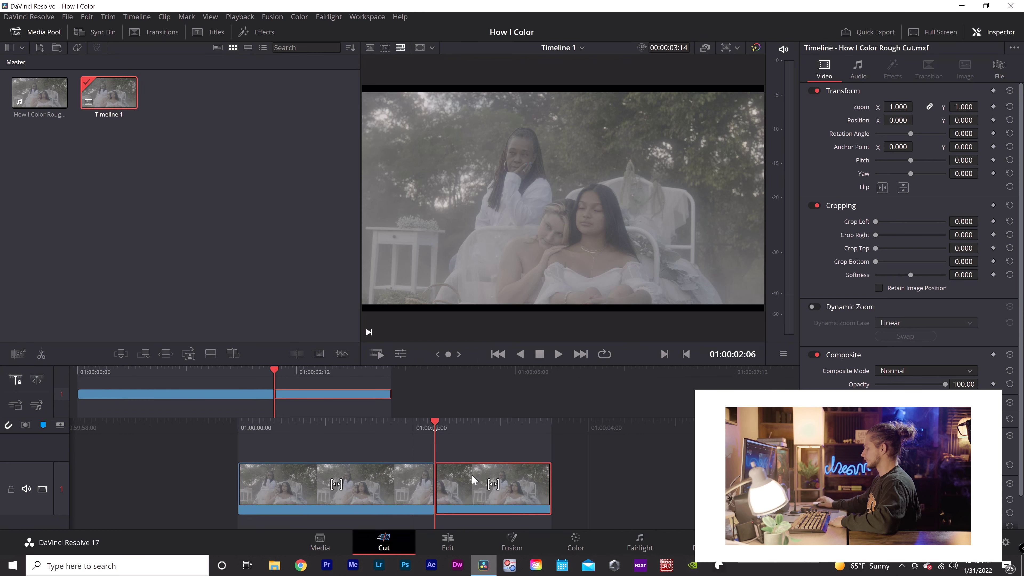
Step: View both split segments individually on the Color page, and return to the Cut page to undo the split
key(shift+6)
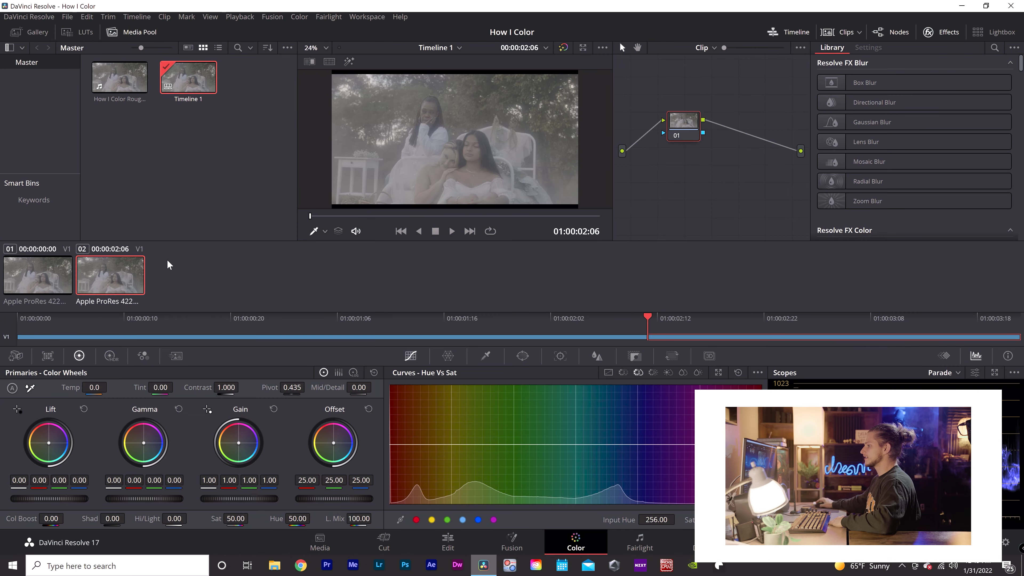
click(98, 282)
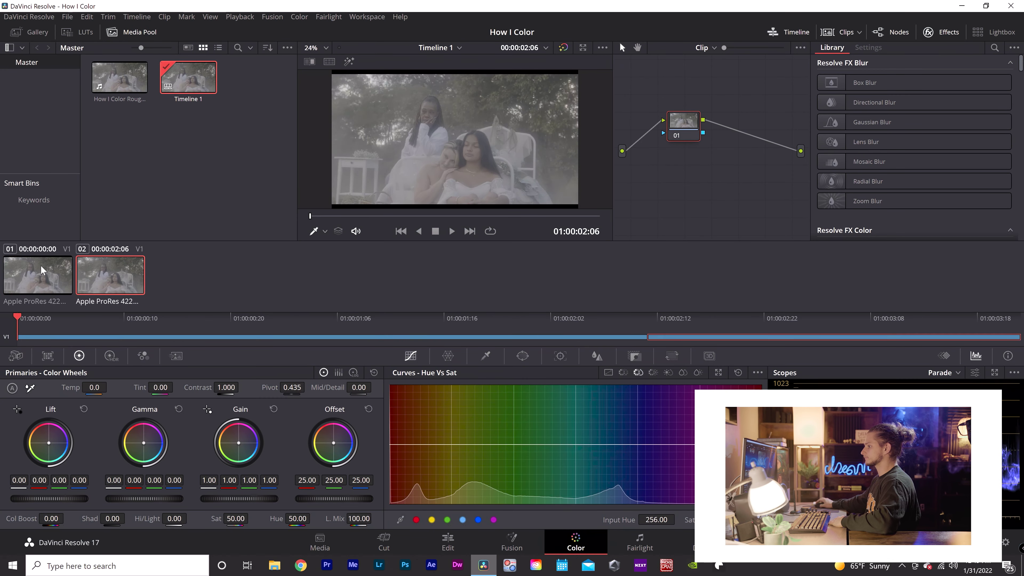
click(25, 273)
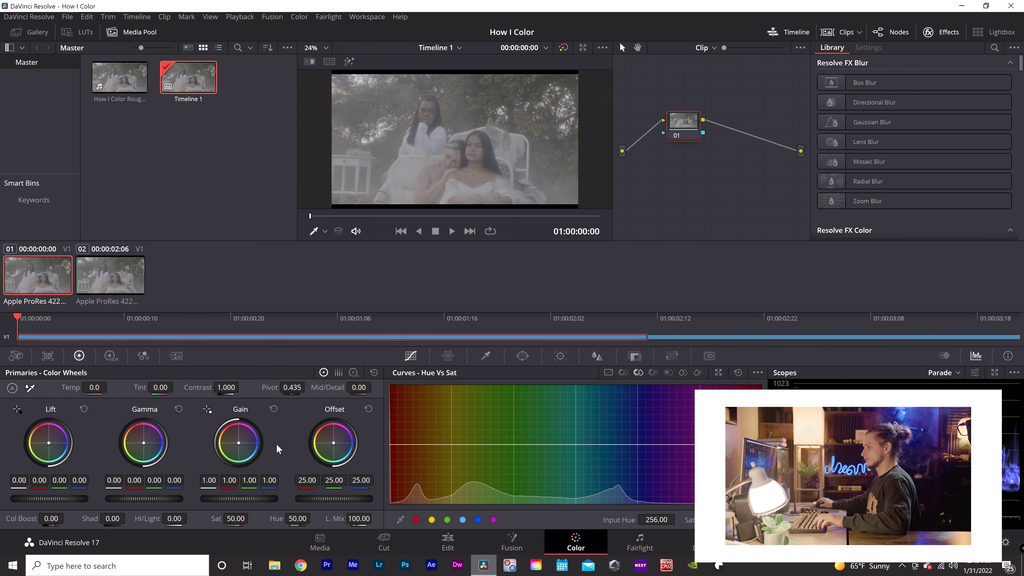
click(383, 543)
Step: Open the Color page and move node 01 to the upper-left area of the node graph
click(585, 550)
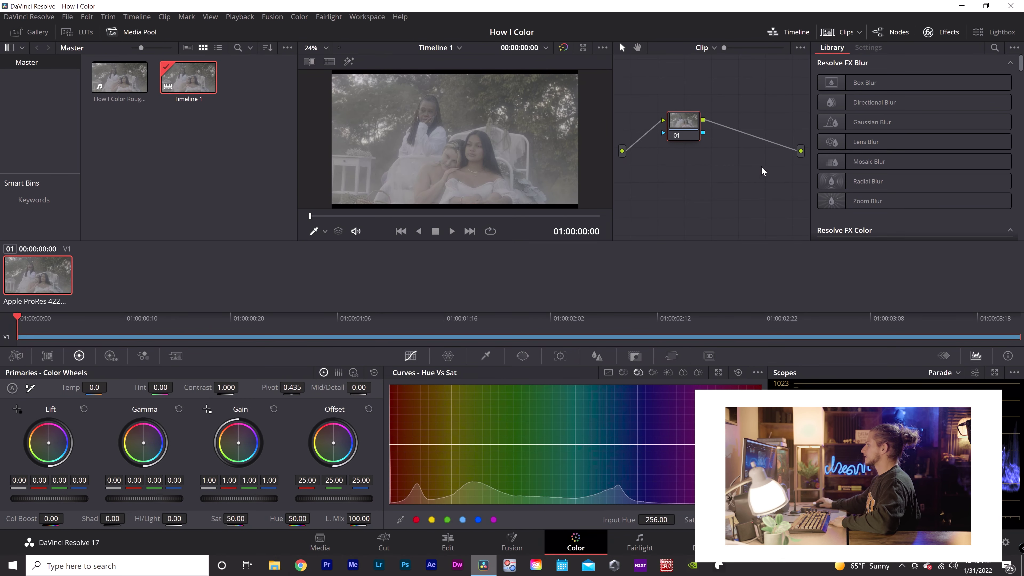
drag(687, 121, 646, 84)
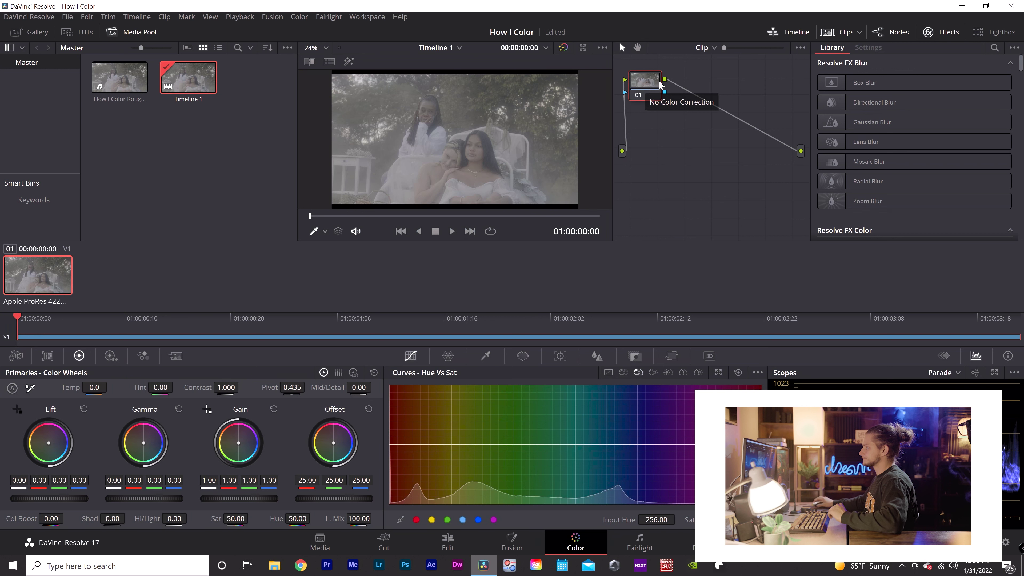
mouse_move(642, 85)
mouse_down()
mouse_move(650, 87)
mouse_move(637, 81)
mouse_up()
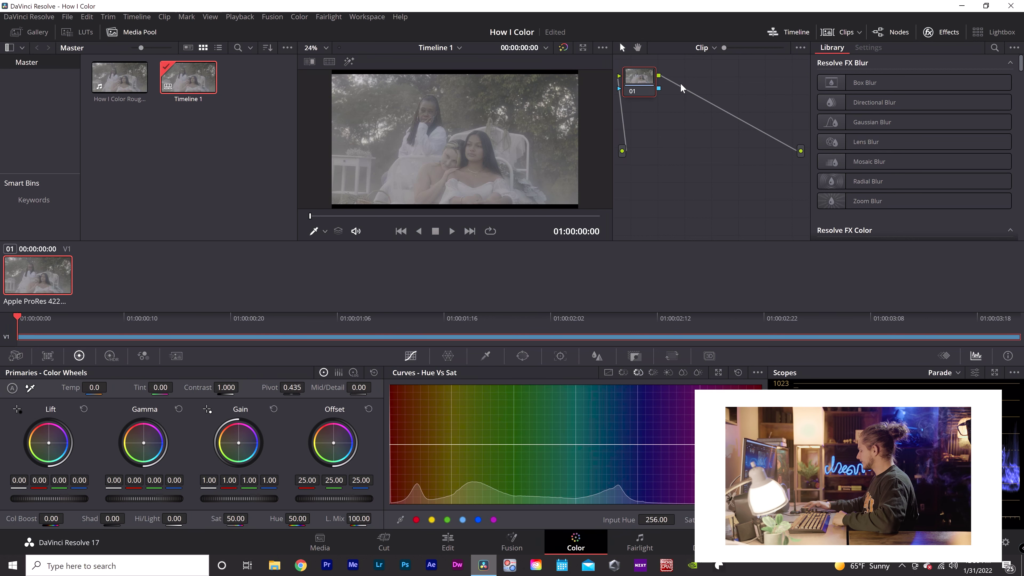
Step: Try adding five serial nodes after node 01, and undo them
key(alt+s)
key(alt+s)
key(alt+s)
key(alt+s)
key(alt+s)
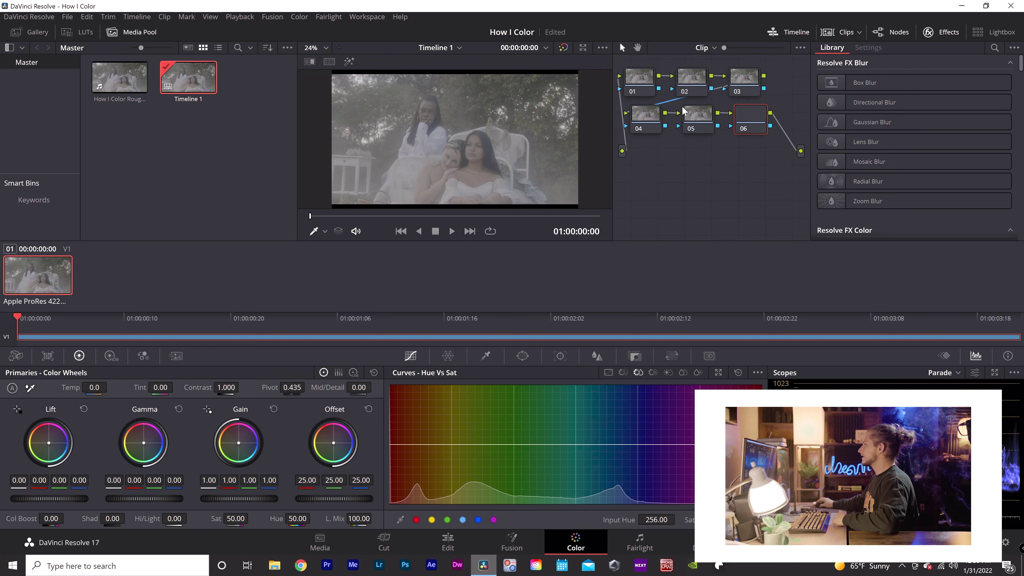
click(702, 118)
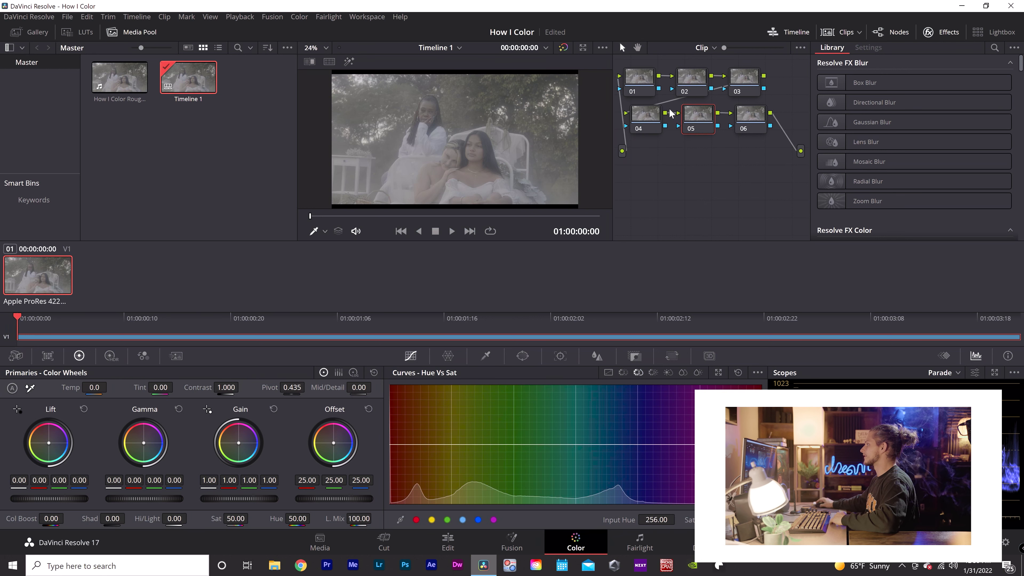
key(ctrl+z)
key(ctrl+z)
key(ctrl+z)
key(ctrl+z)
key(ctrl+z)
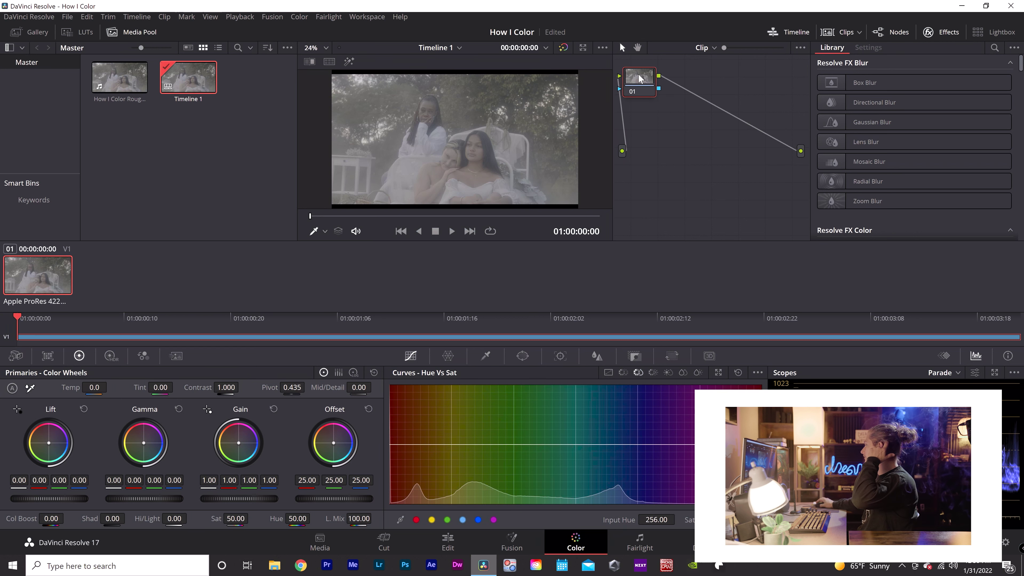
Step: Apply the Color Space Transform effect from the Resolve FX Color library to node 01
scroll(881, 141, down, 6)
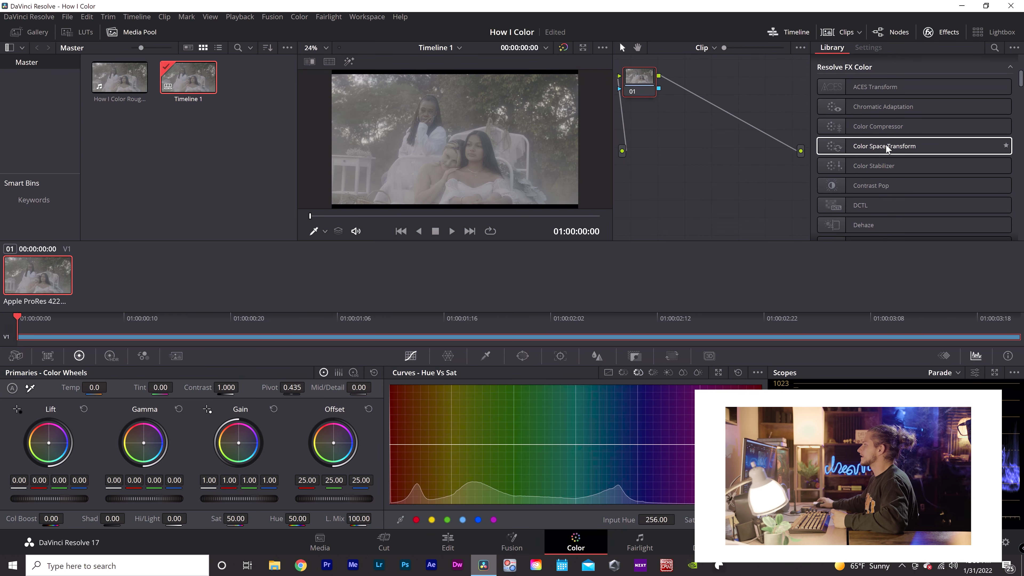
scroll(884, 144, up, 5)
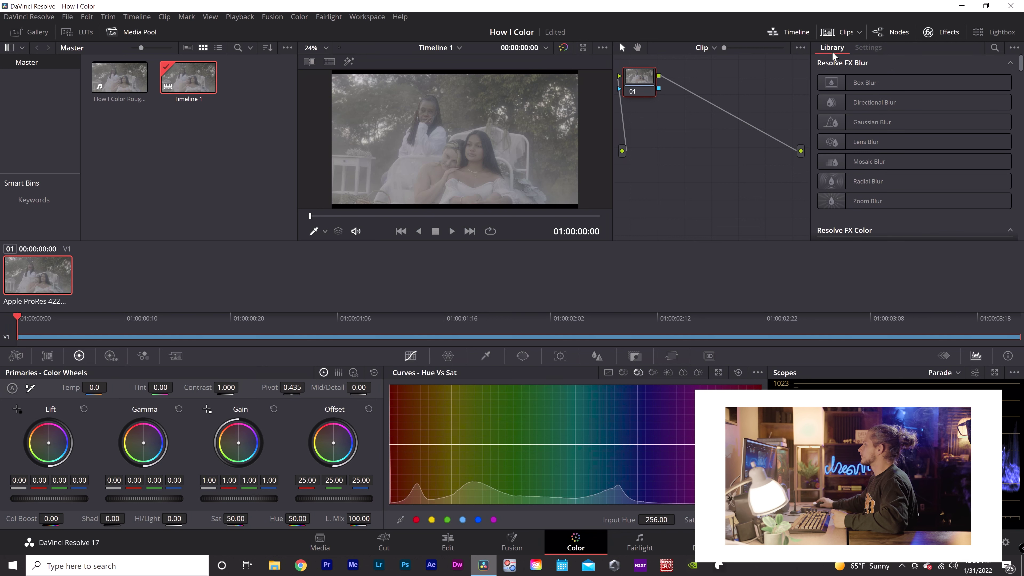
scroll(867, 76, down, 5)
drag(884, 146, 666, 83)
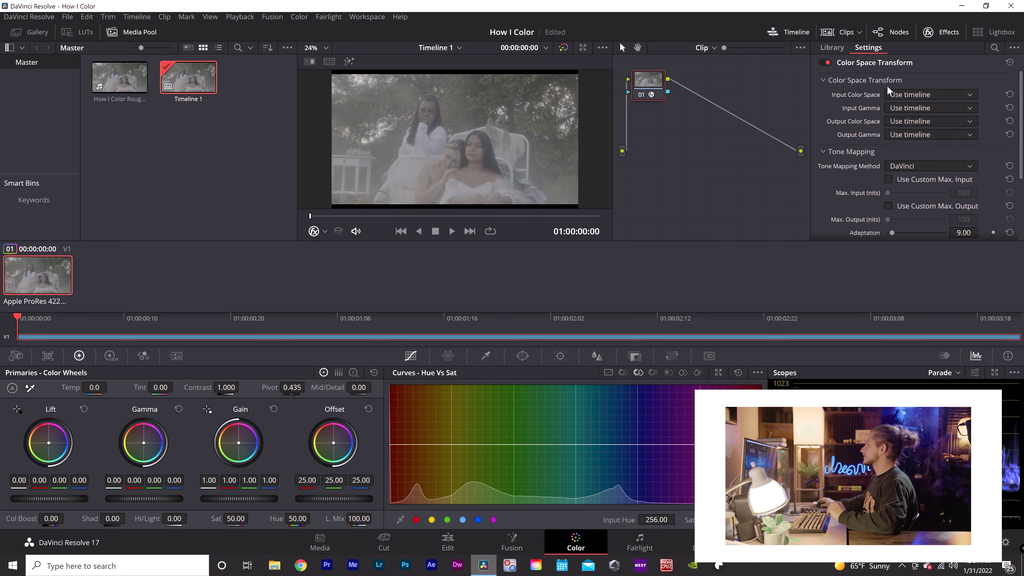
Step: Set the transform's input color space to Sony S-Gamut3 and open its input gamma choices down to the Sony S-Log entries
click(914, 97)
scroll(914, 152, down, 3)
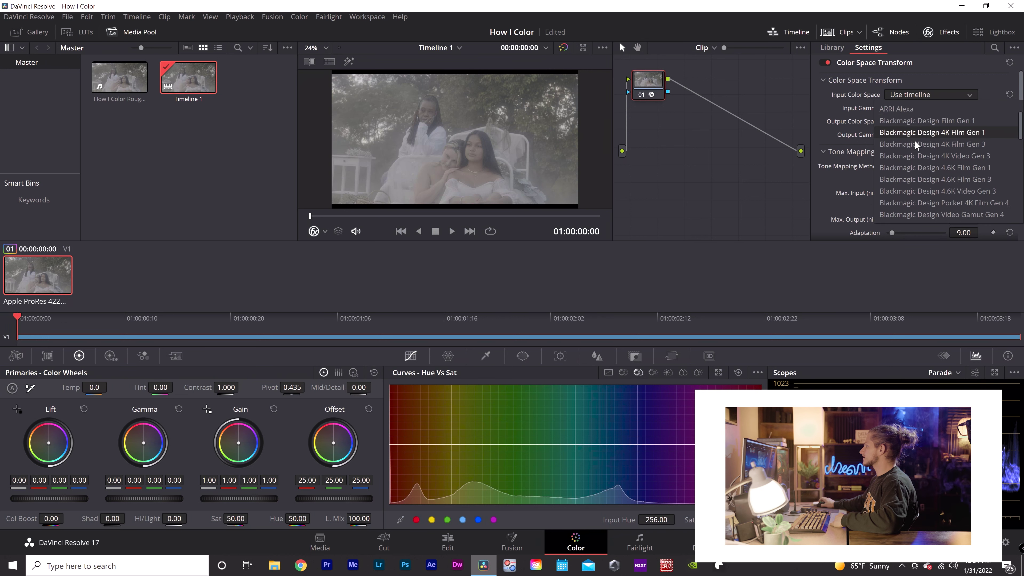
scroll(915, 153, down, 5)
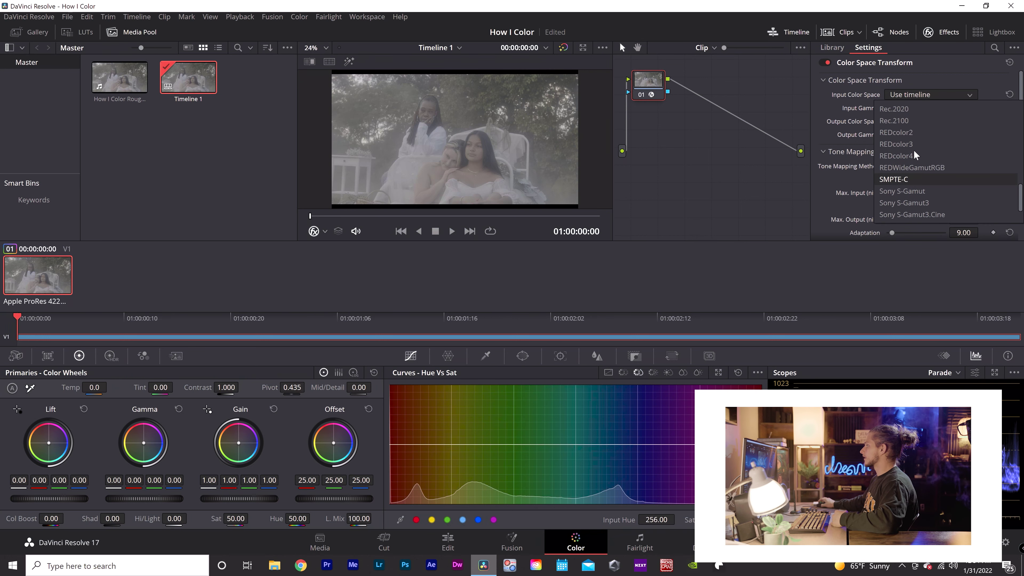
scroll(891, 121, down, 3)
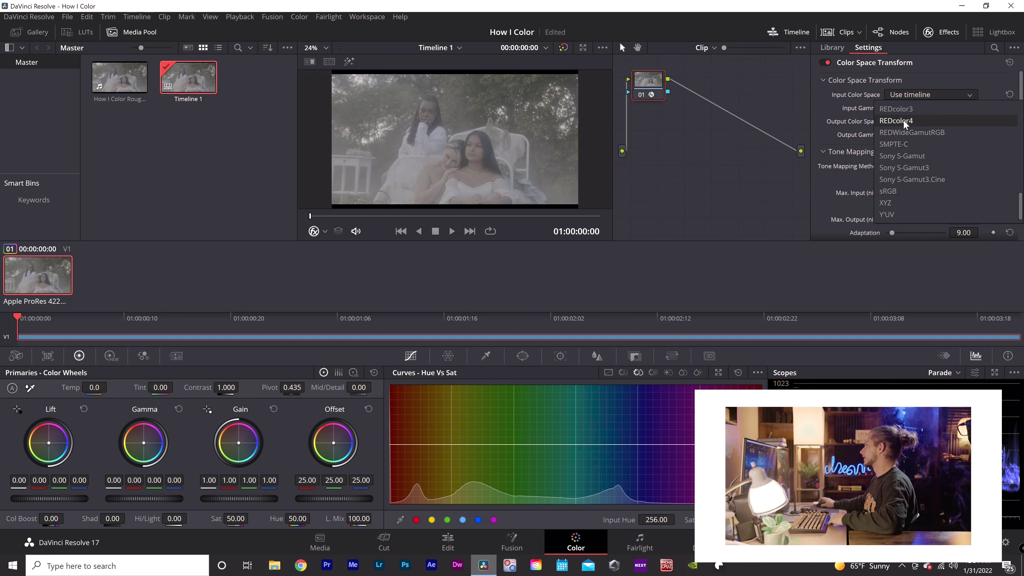
click(921, 167)
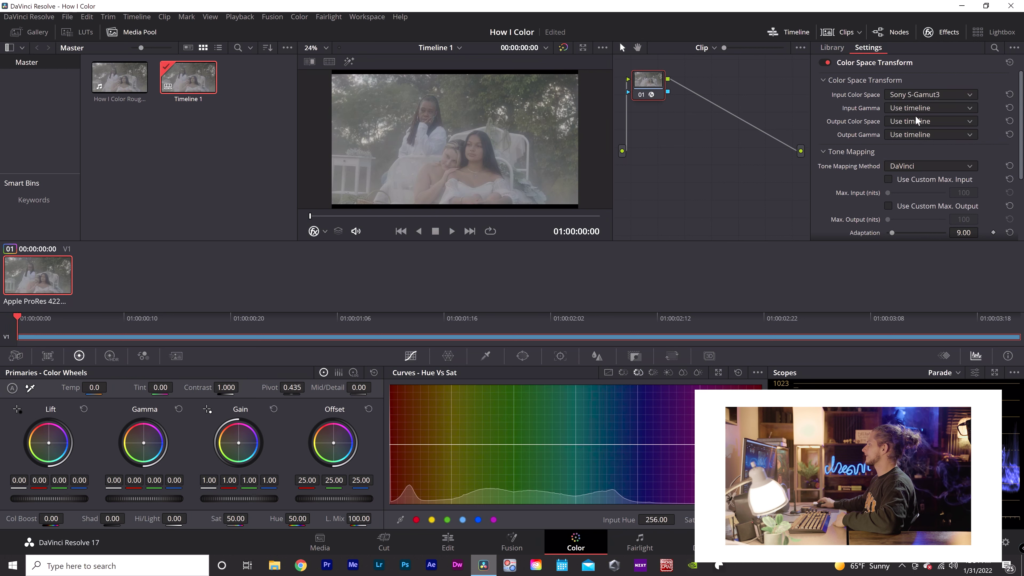
click(923, 108)
scroll(909, 157, down, 5)
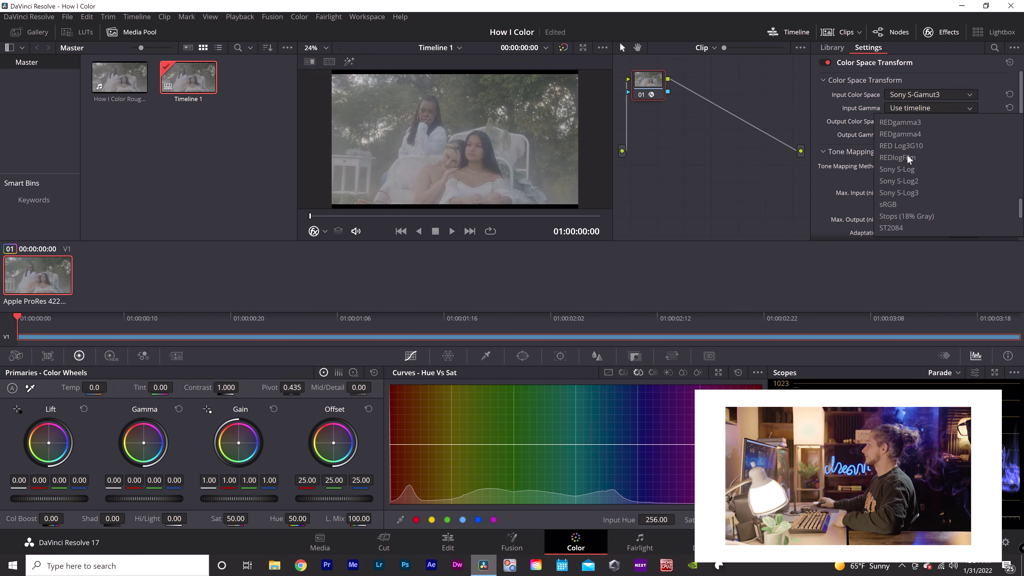
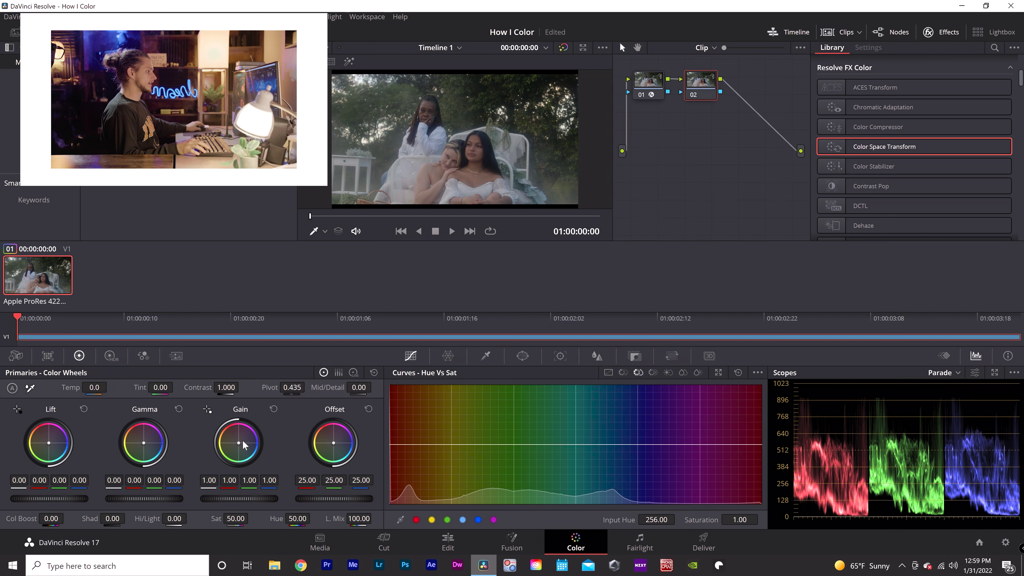
Step: Try raising the overall offset of node 02 to 42.40, and undo the change
drag(334, 499, 371, 499)
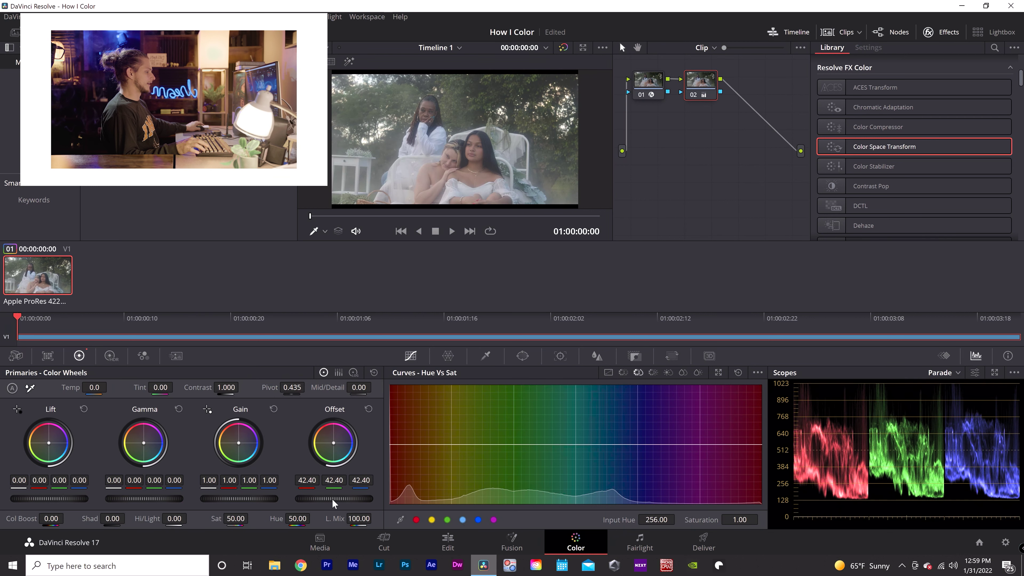
key(ctrl+z)
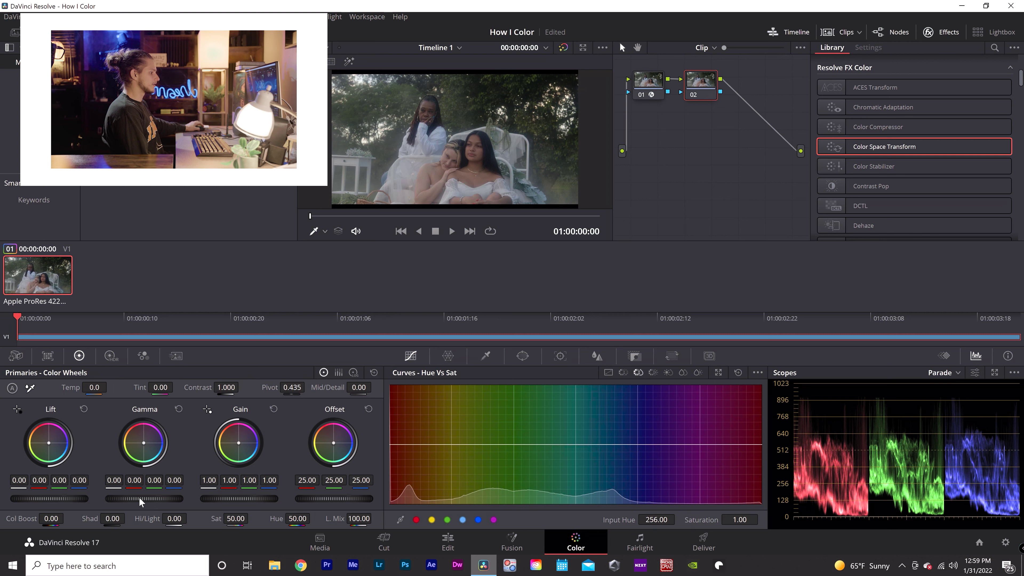
Step: Adjust the exposure of node 02 with gamma at 0.07, lift at 0.00 and gain at 1.03
drag(144, 499, 156, 499)
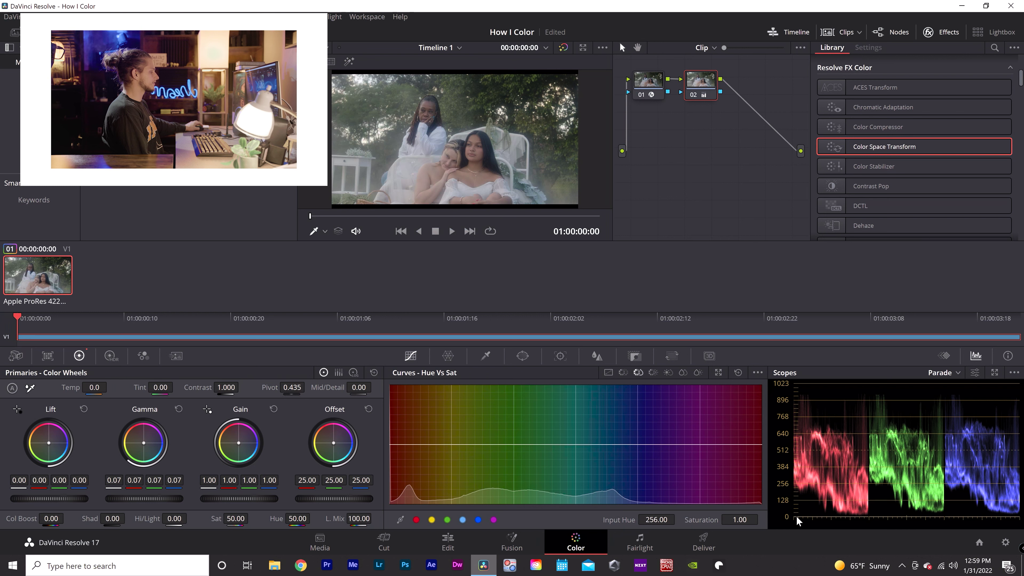
drag(62, 500, 42, 500)
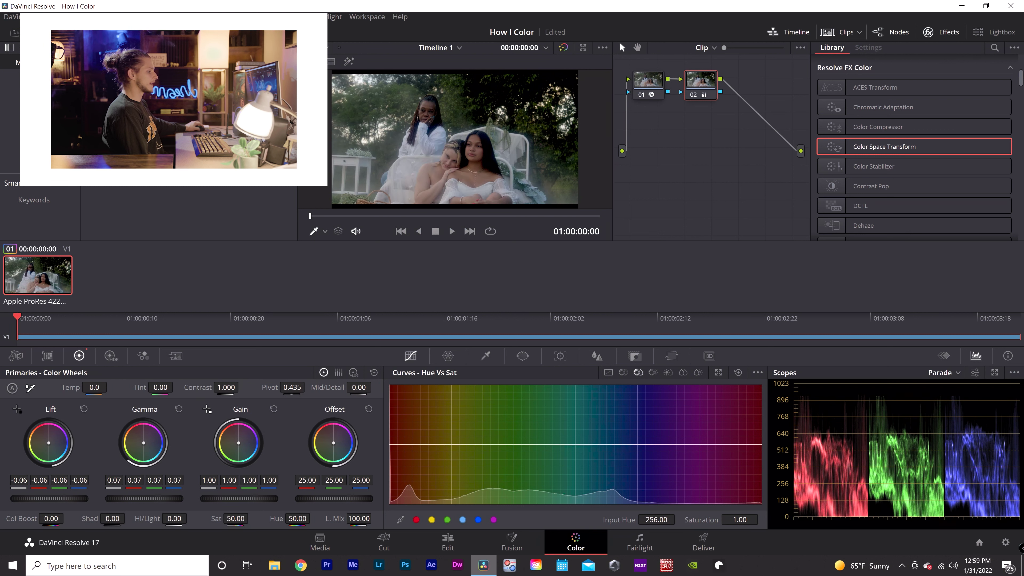
drag(43, 501, 59, 500)
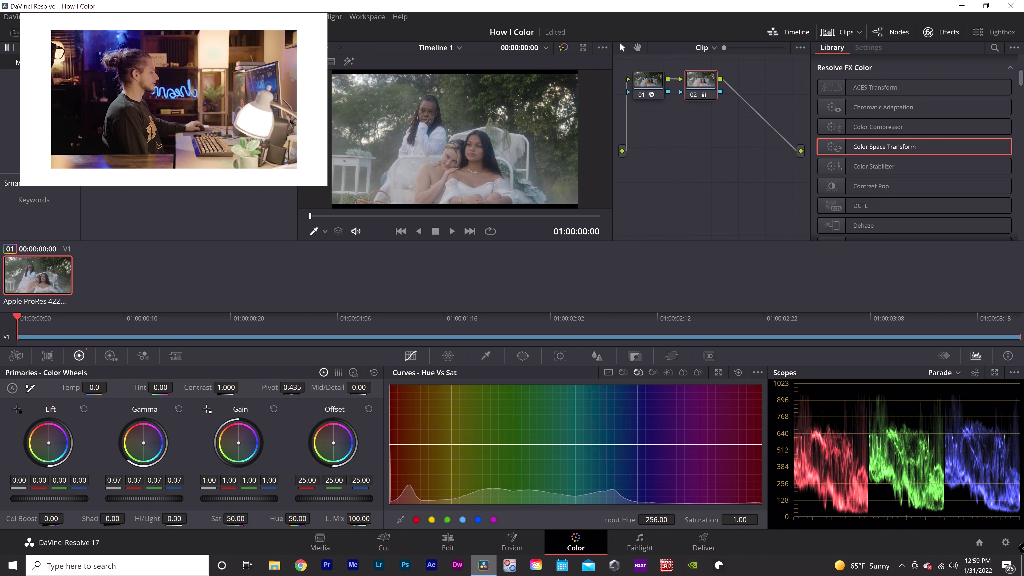
drag(59, 500, 60, 500)
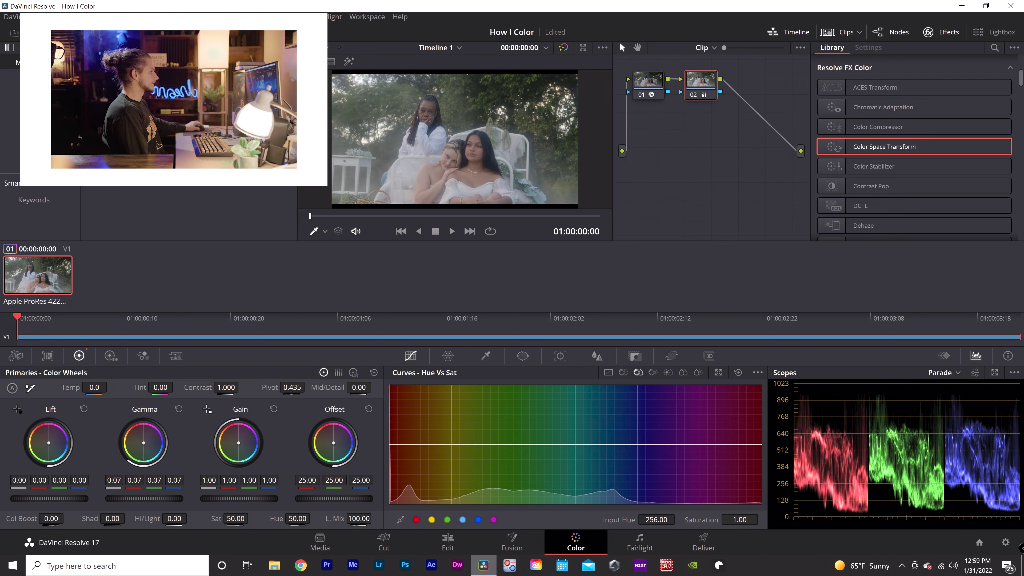
drag(239, 499, 234, 499)
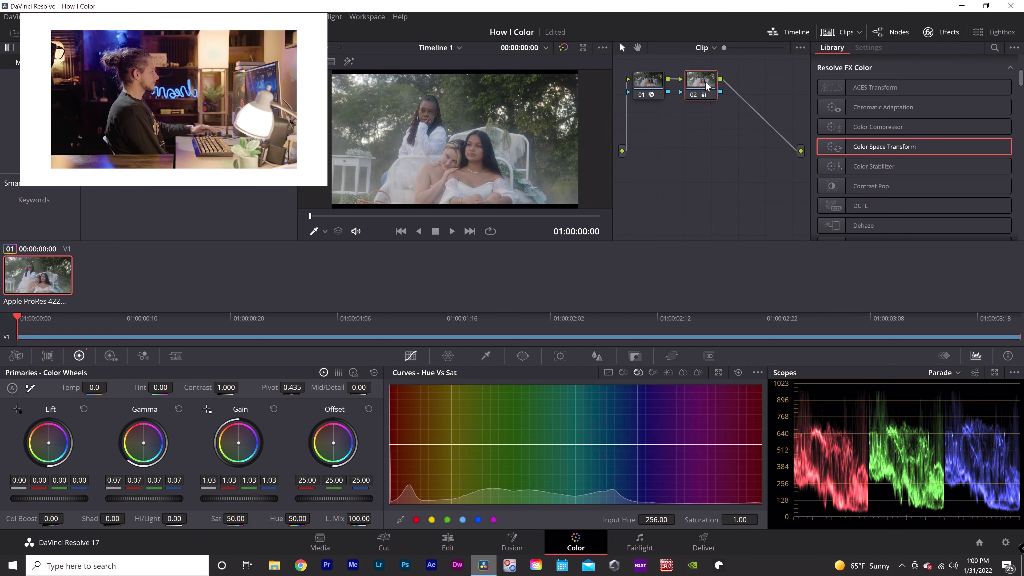
Step: Add serial node 03 after node 02 and view the scopes' Display Qualifier Focus option
key(alt+s)
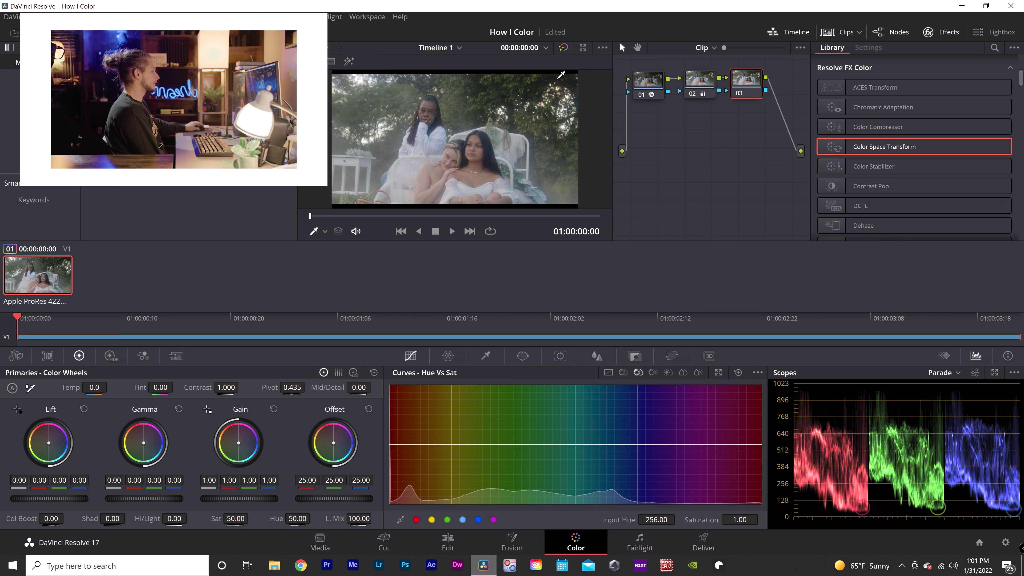
click(1014, 373)
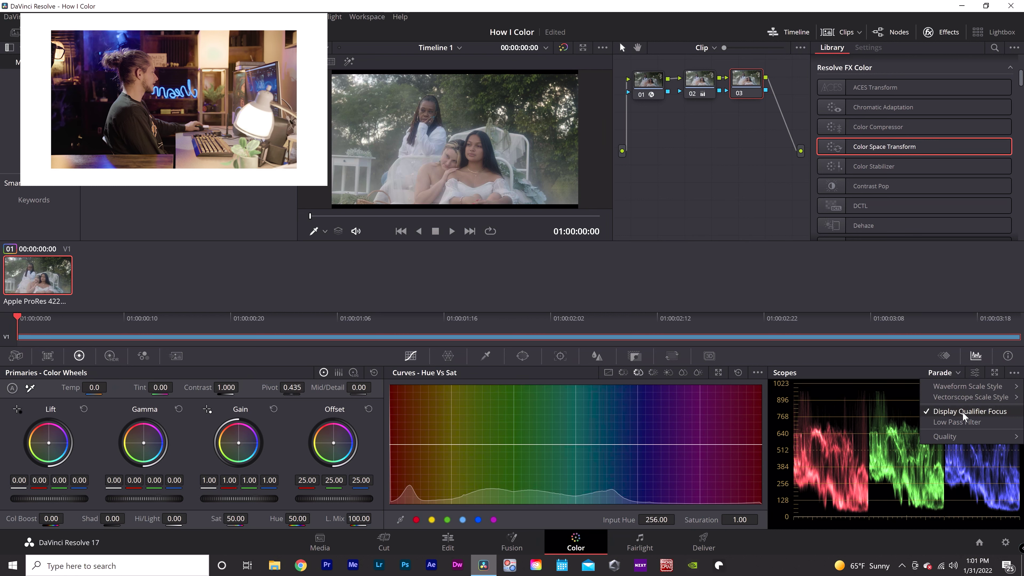
click(842, 354)
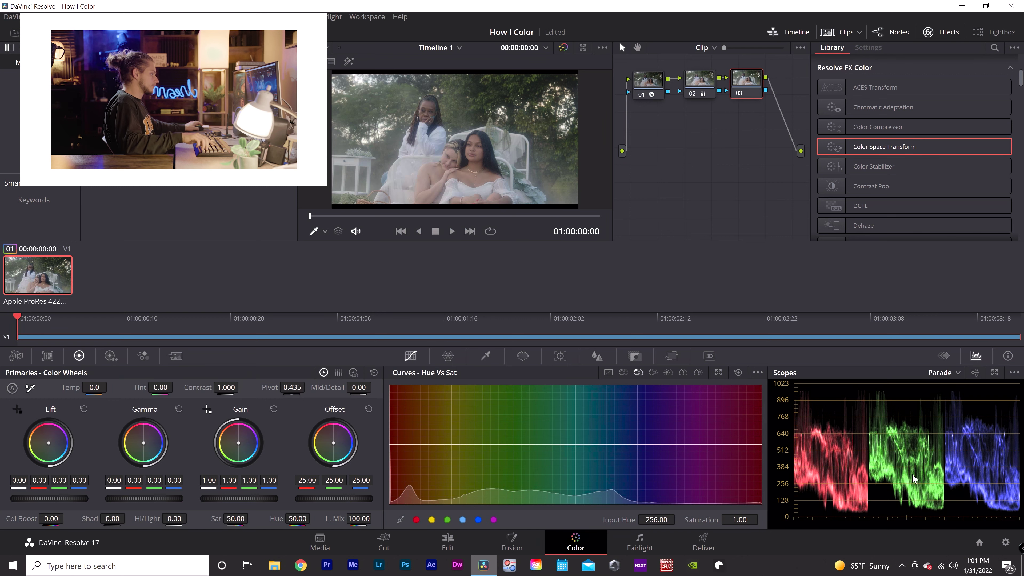
Step: View the scopes in their separate window, close it, and keep the Parade scope selected
key(ctrl+shift+w)
drag(853, 147, 687, 133)
key(ctrl+shift+w)
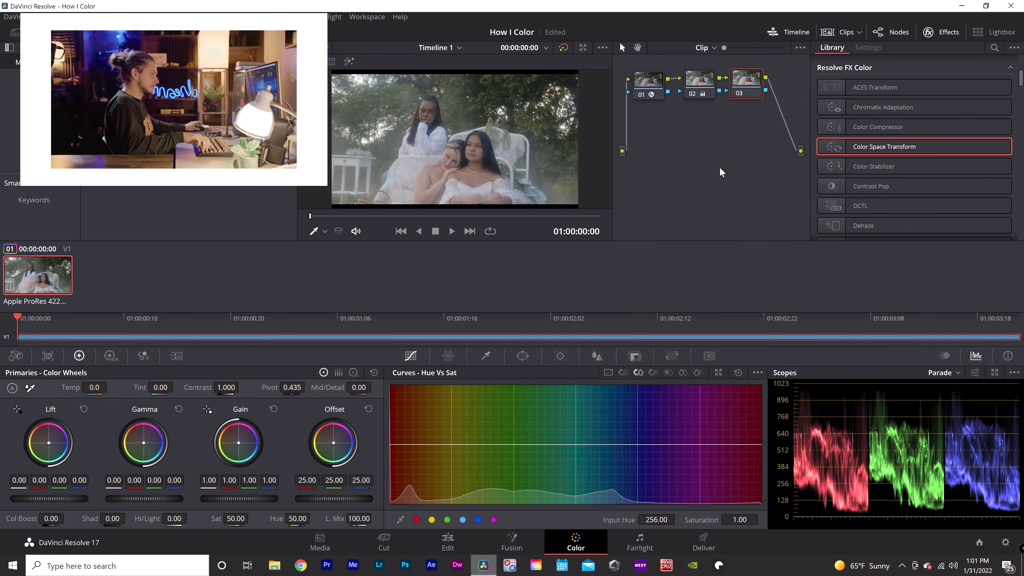
click(947, 373)
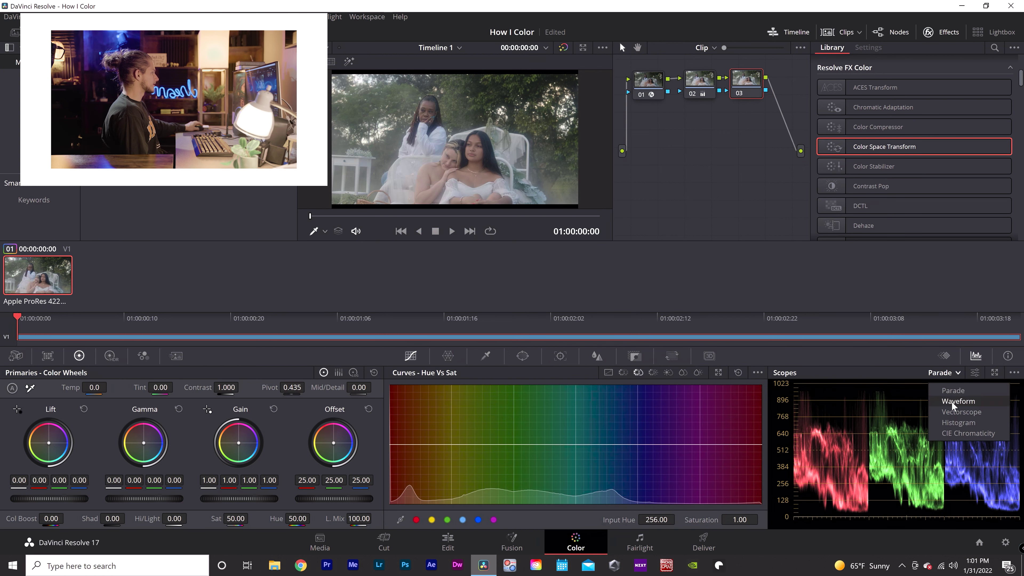
click(952, 393)
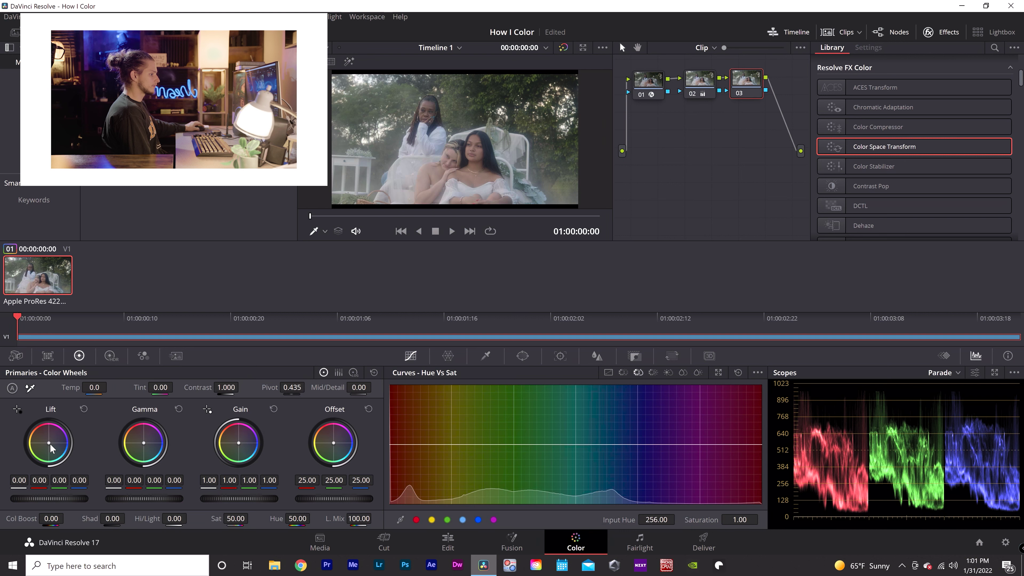
Step: Balance the colors on node 03 with red lift at 0.01, red gain at 1.02 and blue gain at 0.95
drag(47, 440, 50, 439)
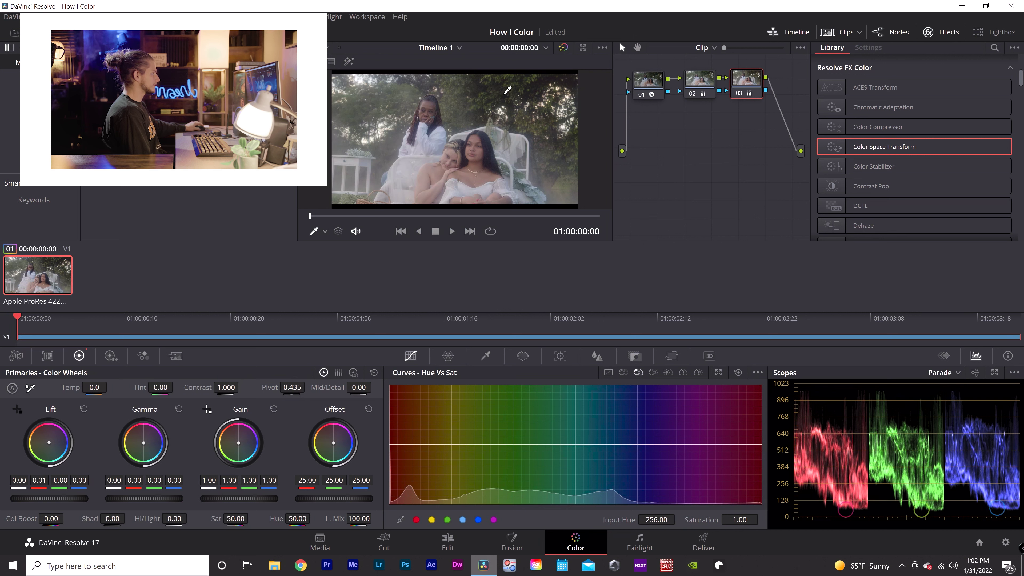
click(512, 103)
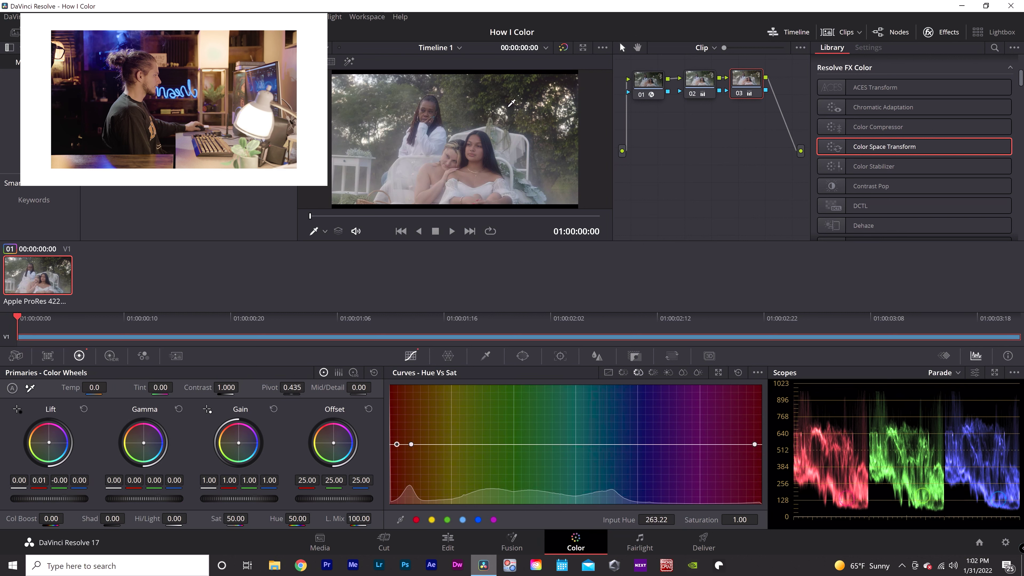
key(ctrl+z)
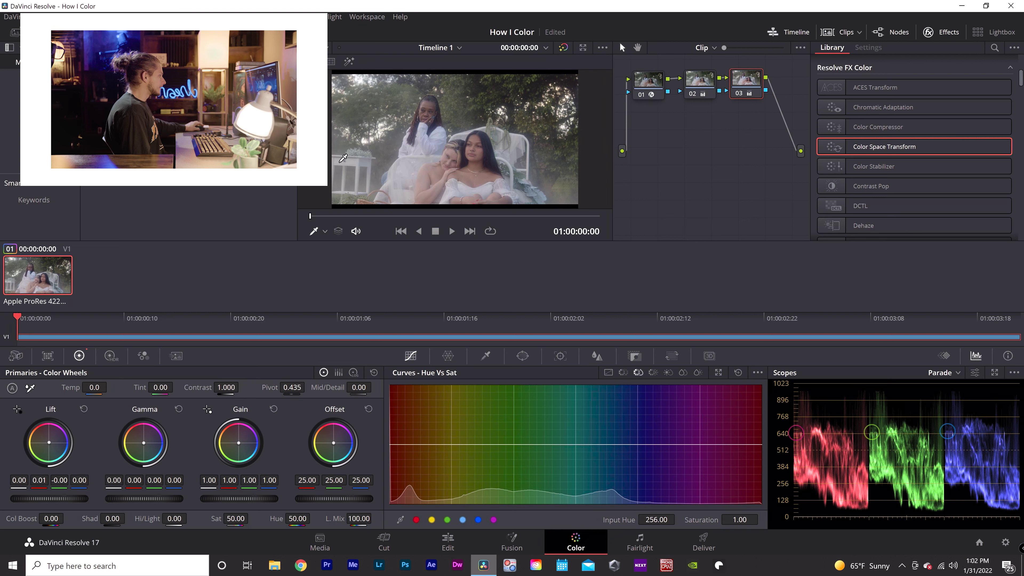
drag(237, 440, 240, 443)
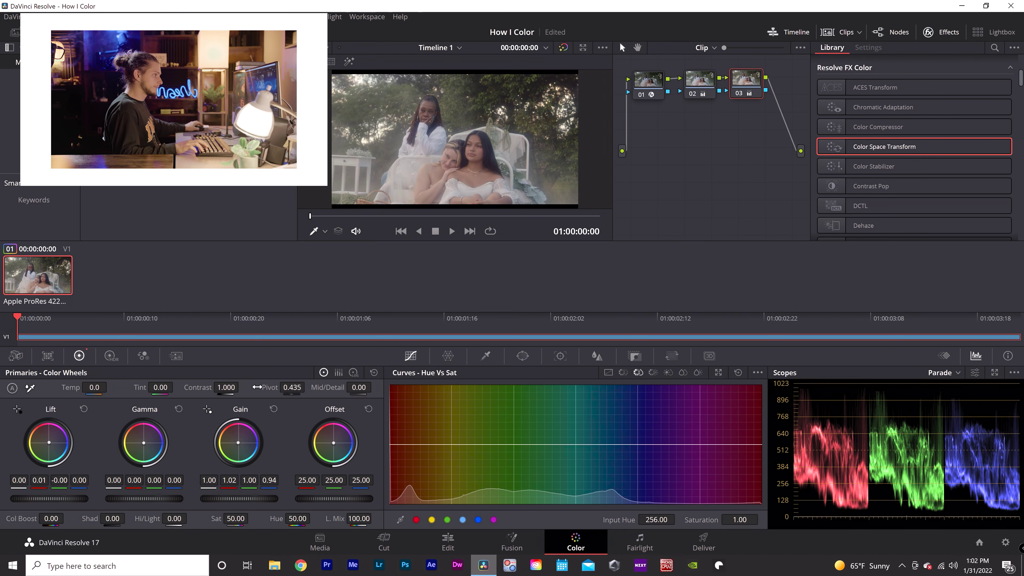
key(ctrl+z)
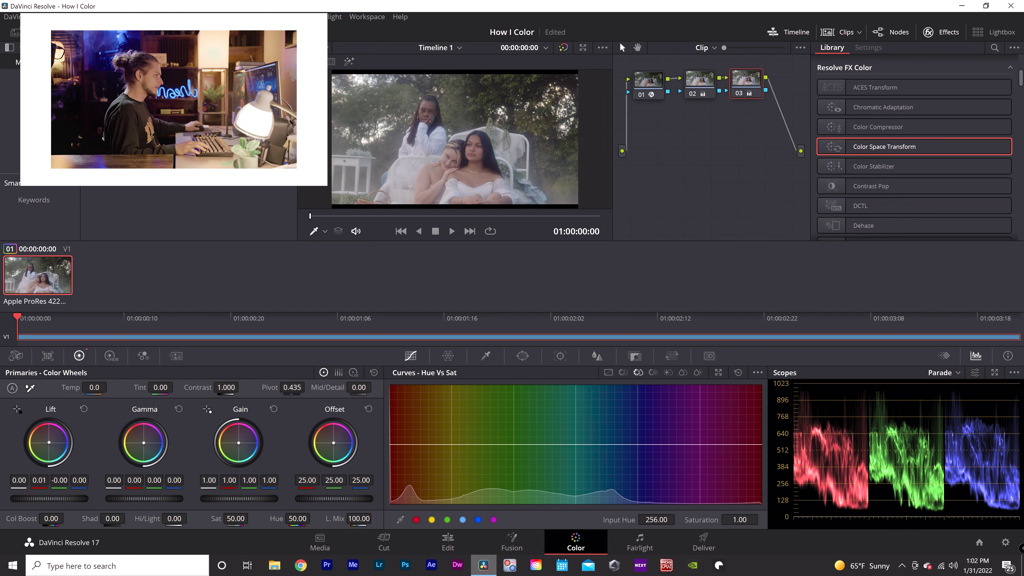
drag(238, 442, 237, 442)
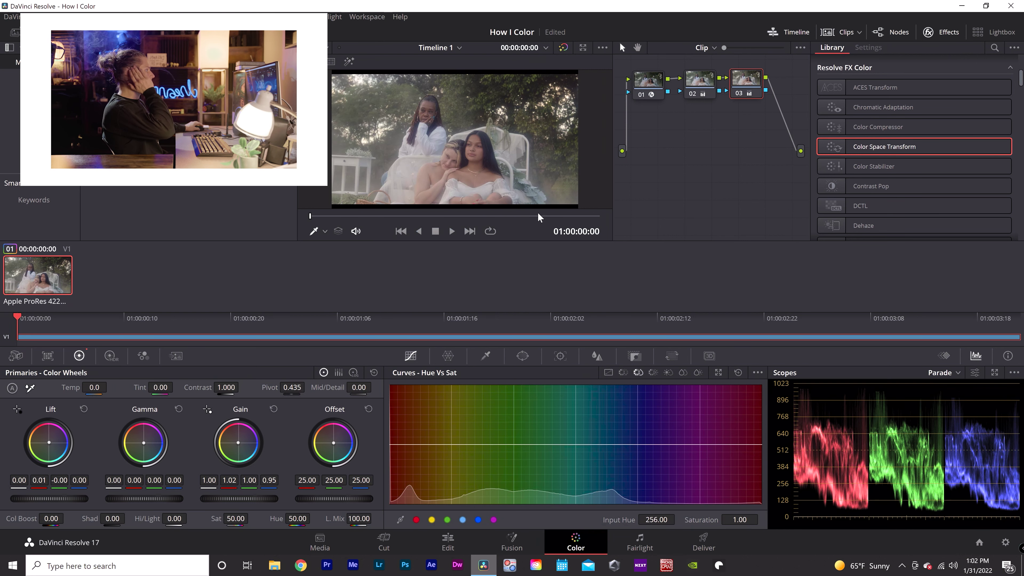
Step: Make room for and add serial node 04 after node 03, and open its HSL Qualifier
drag(701, 85, 741, 86)
drag(655, 83, 732, 84)
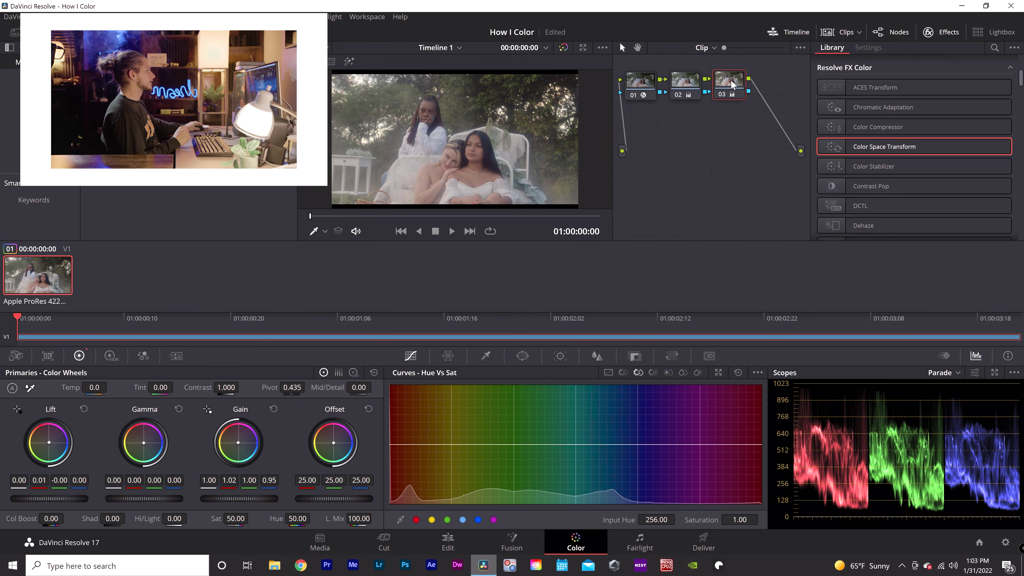
key(alt+s)
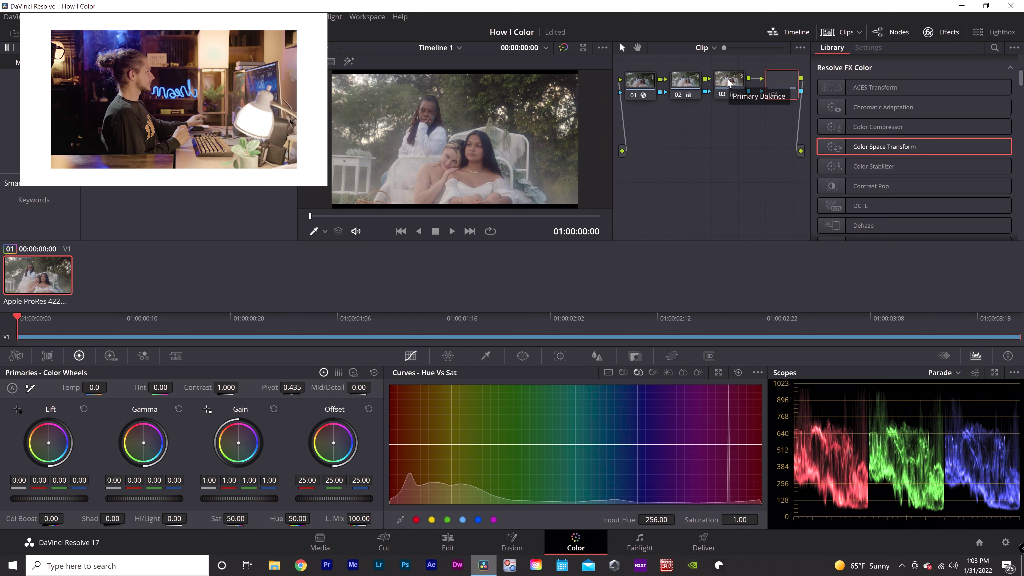
drag(791, 81, 779, 80)
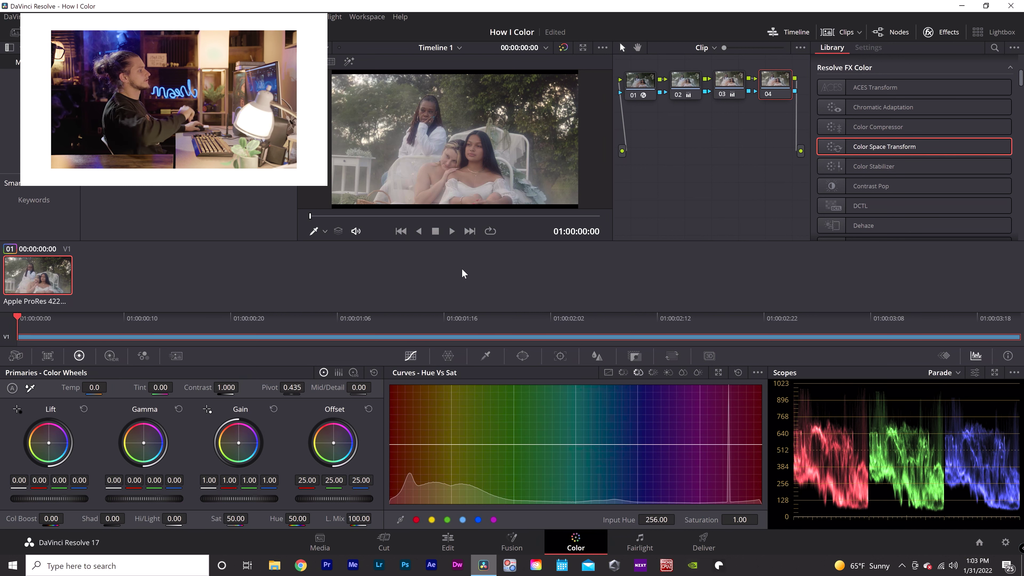
click(486, 356)
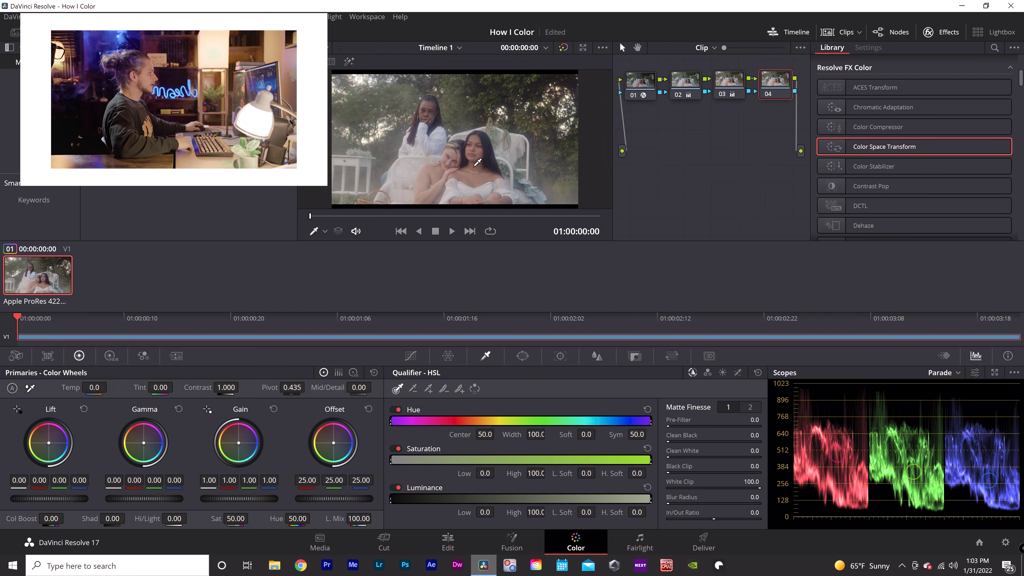
Step: Qualify the skin tones on node 04 with Highlight on, setting hue center 28.5, width 19.6, saturation high 18.6 and luminance 52.8 to 65.8
click(438, 163)
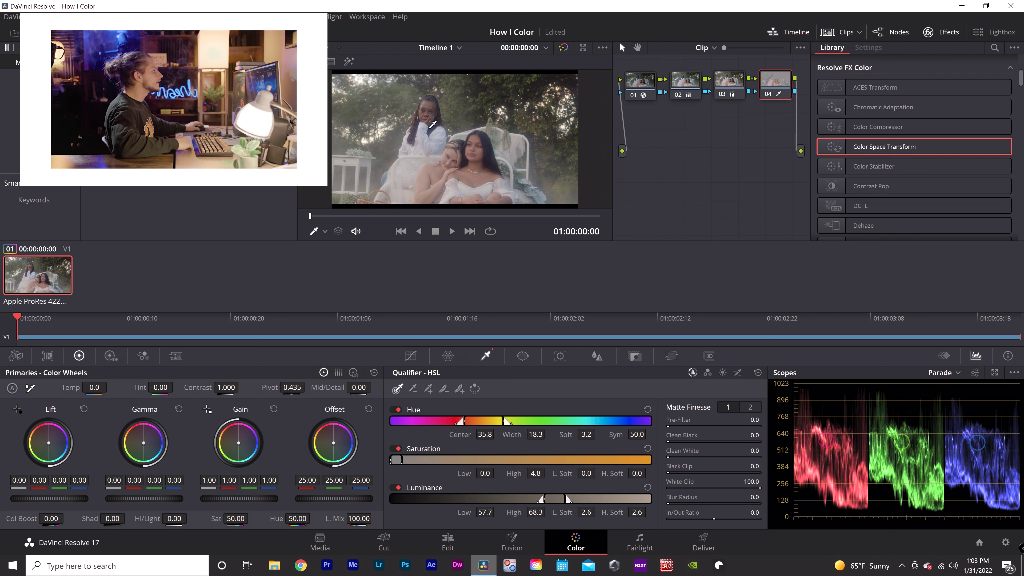
click(349, 61)
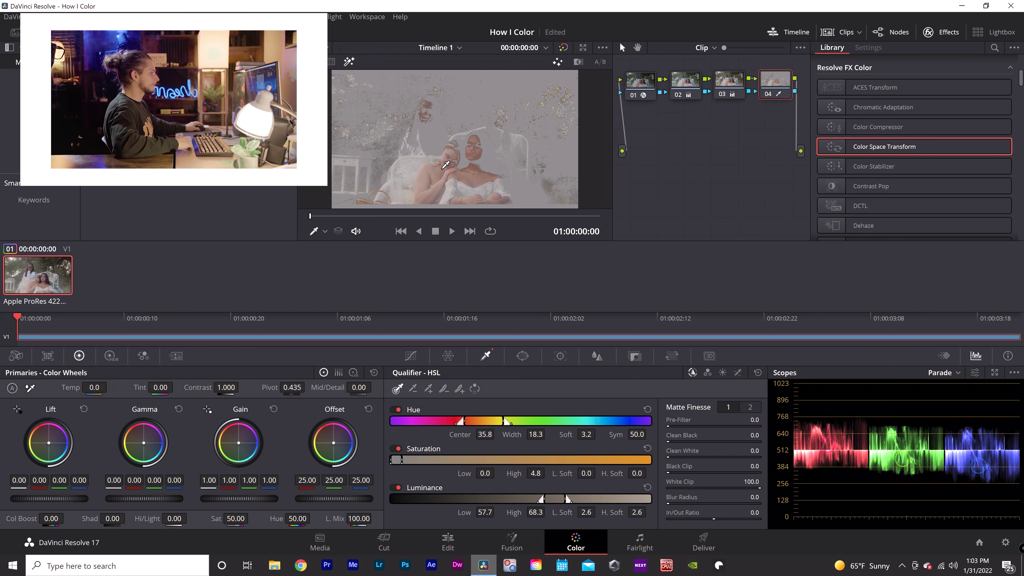
mouse_move(491, 422)
mouse_down()
mouse_move(473, 422)
mouse_move(485, 420)
mouse_up()
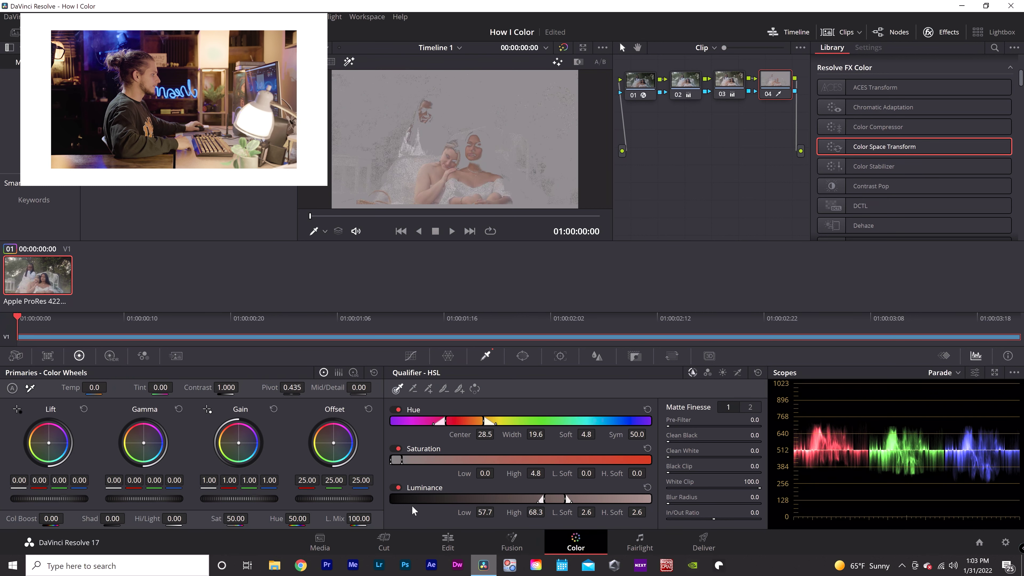
drag(400, 459, 438, 459)
mouse_move(540, 499)
mouse_down()
mouse_move(528, 499)
mouse_move(560, 499)
mouse_up()
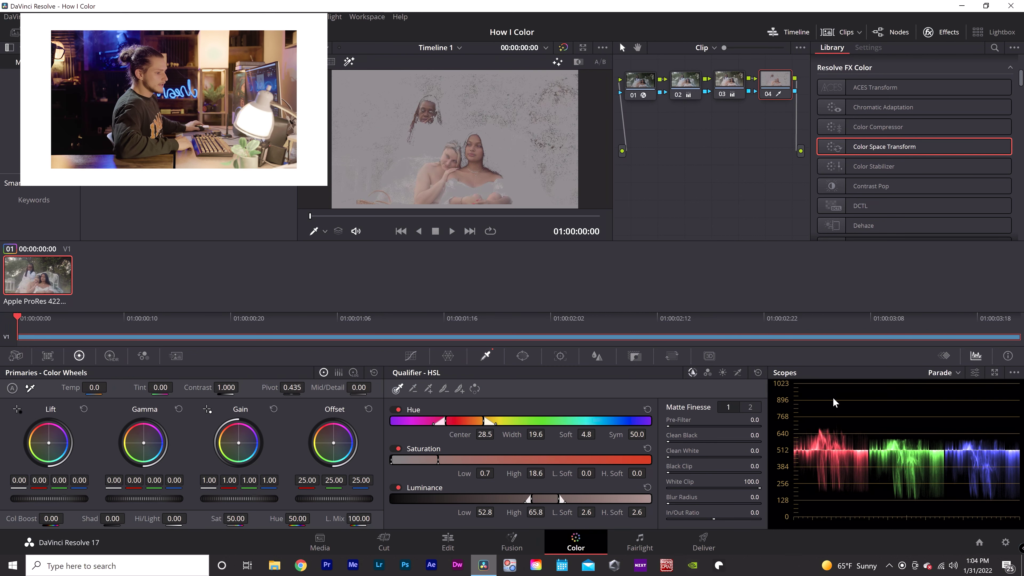
Step: Switch the scopes to the Vectorscope and toggle its skin tone indicator off and back on
click(958, 372)
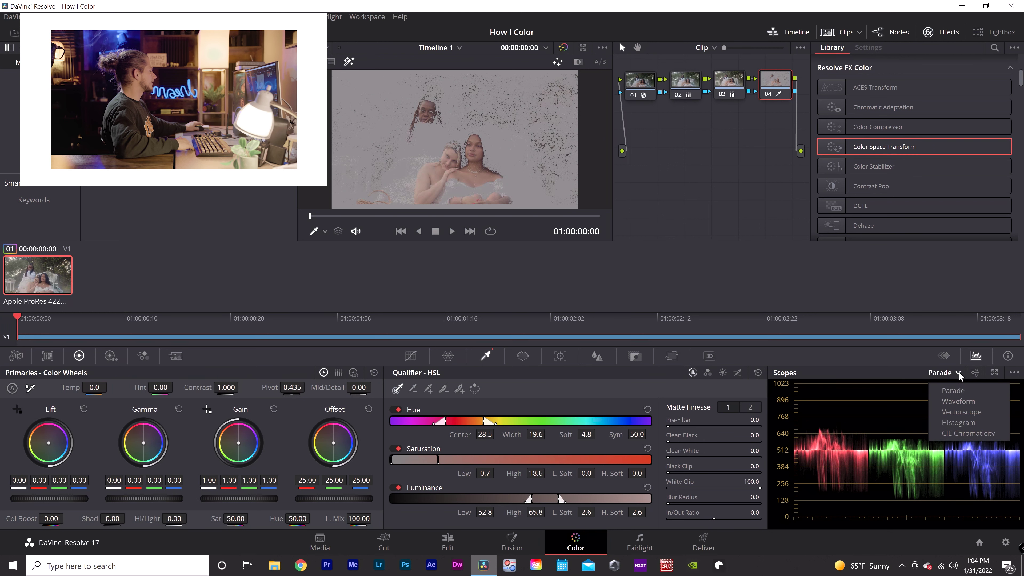
click(967, 412)
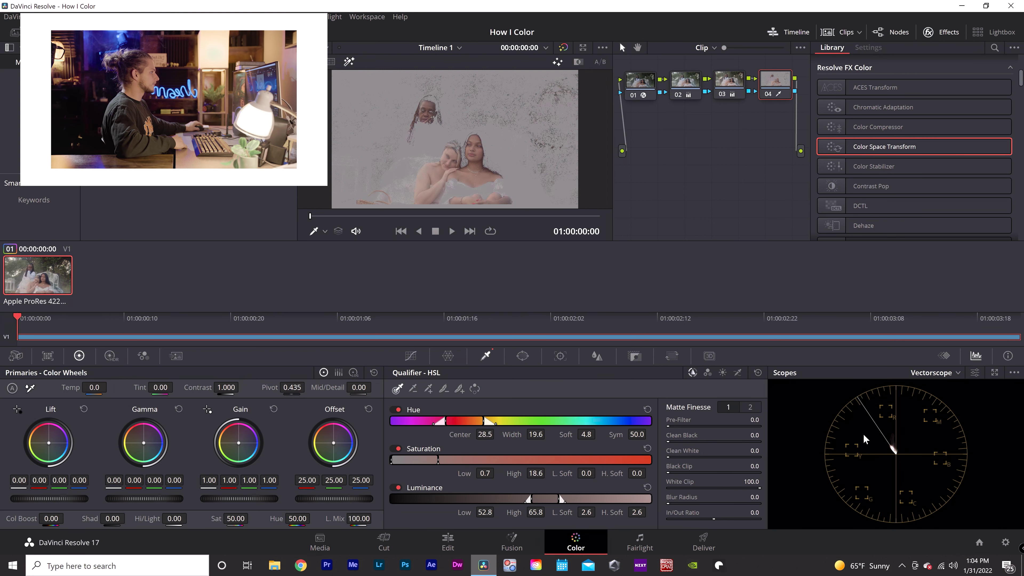
click(975, 373)
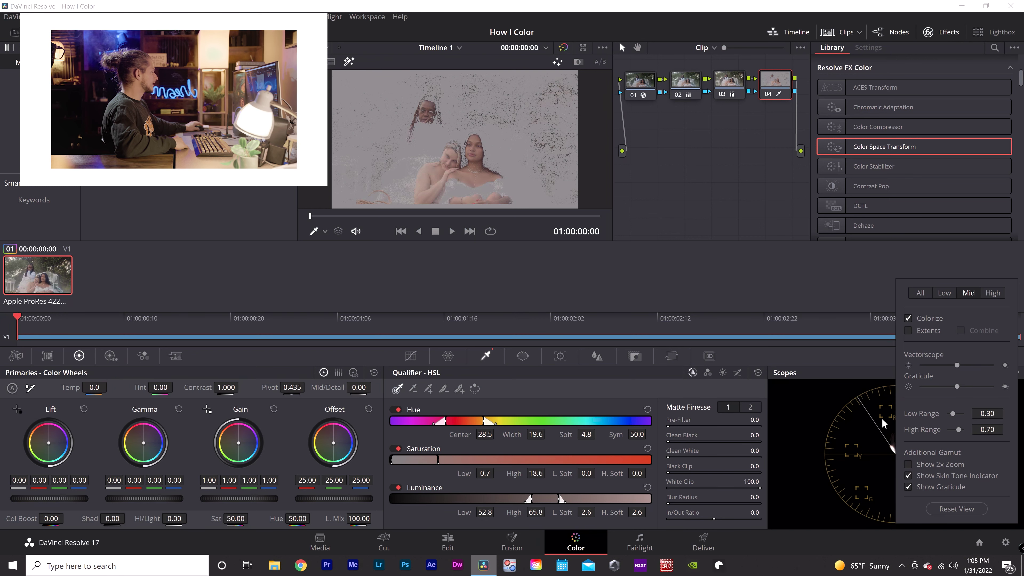
click(974, 373)
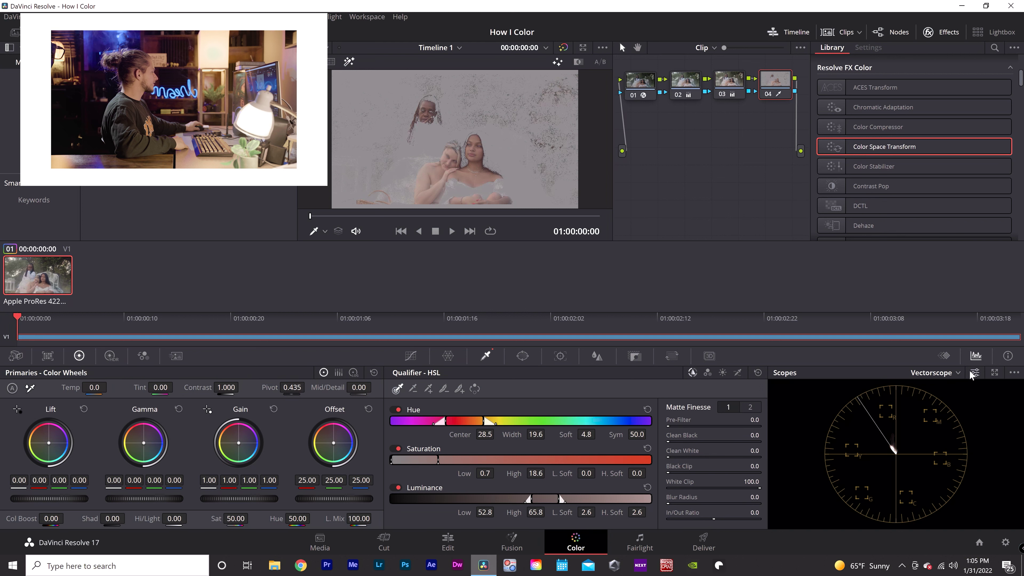
click(975, 373)
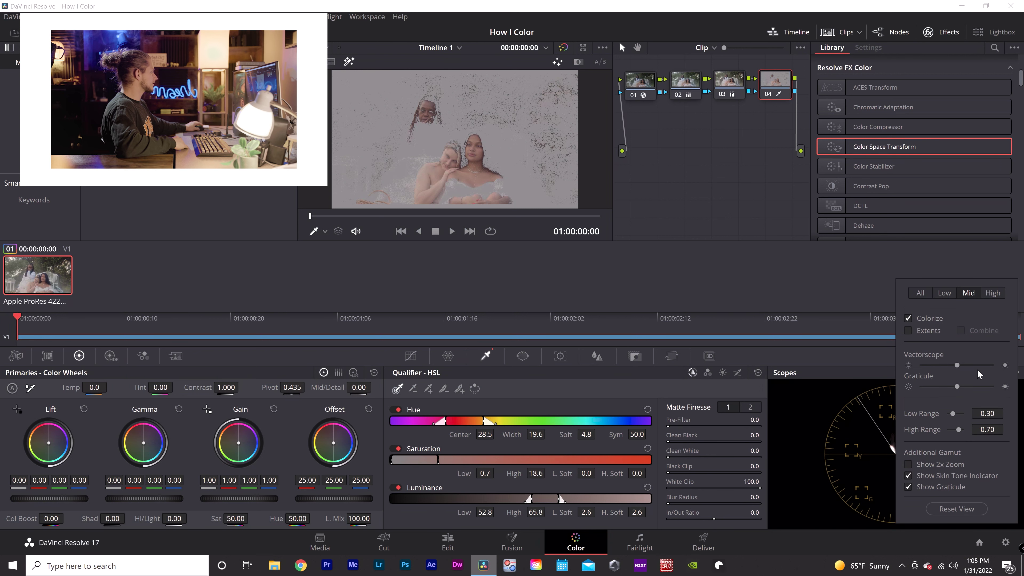
click(909, 475)
click(908, 475)
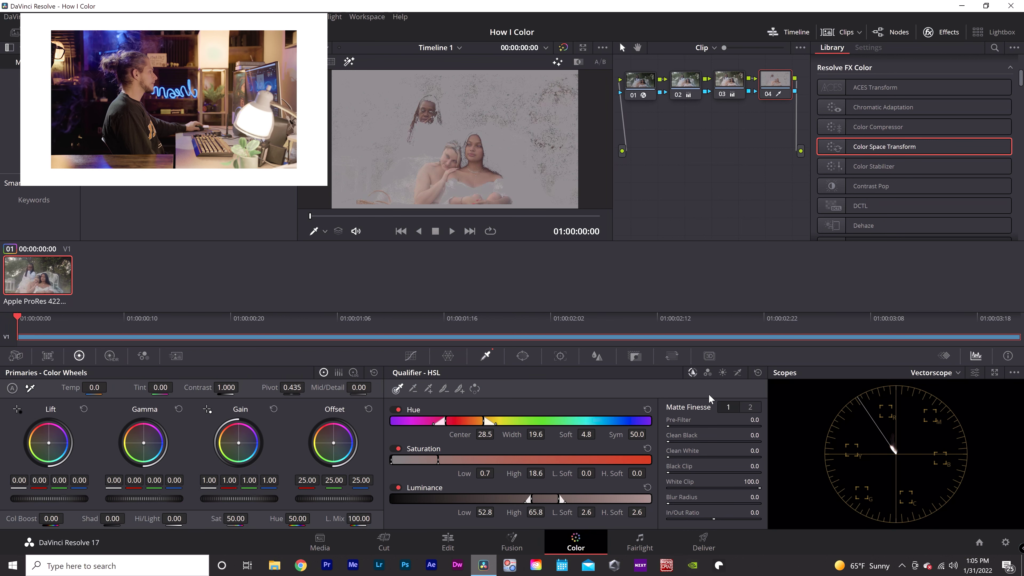
Step: Look through the Vectorscope's Low, Mid, High and All tonal range options
click(974, 372)
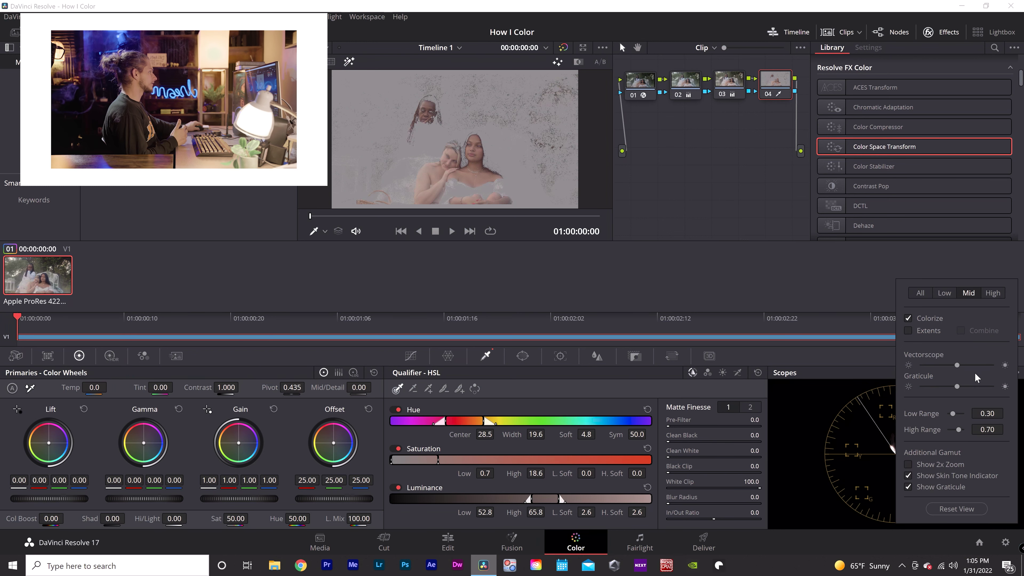
click(948, 291)
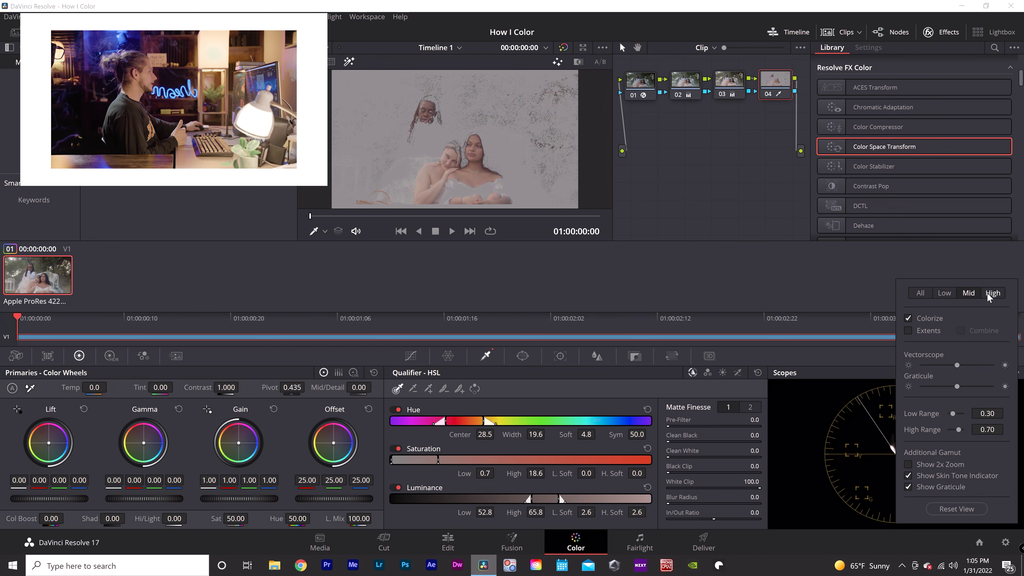
click(992, 292)
click(954, 294)
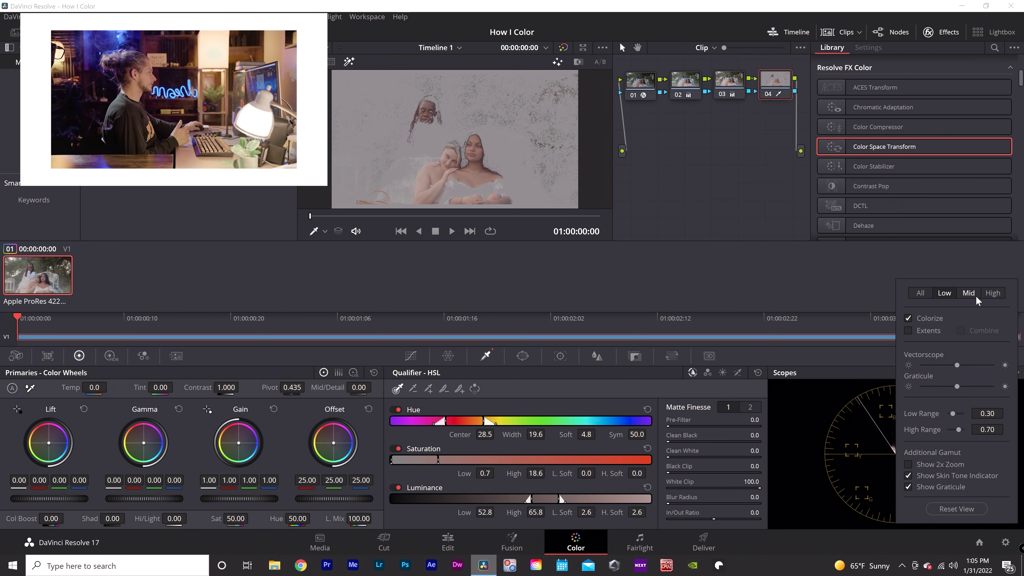
click(921, 293)
click(795, 410)
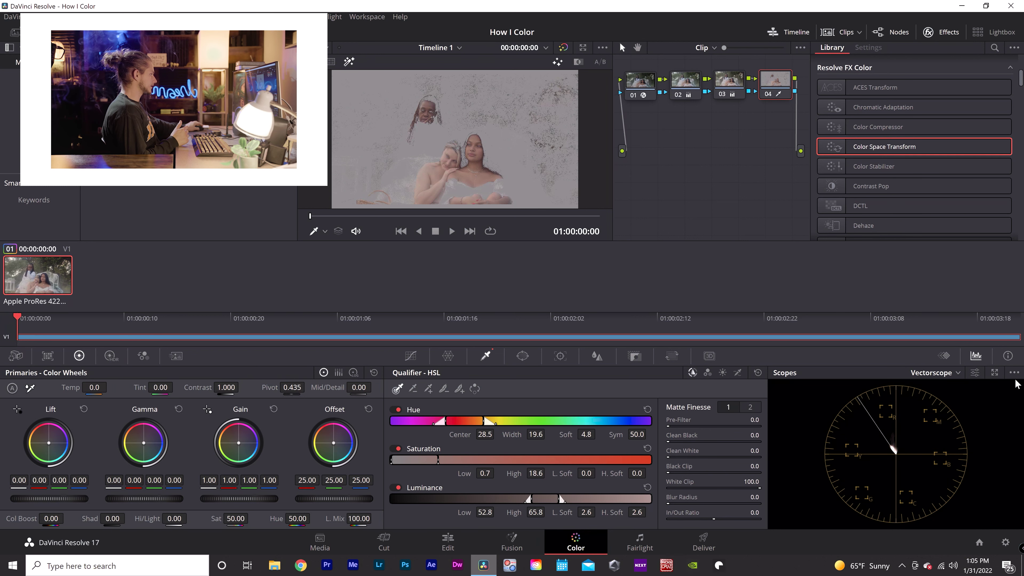
Step: Correct the qualified skin using the Vectorscope's Low and Mid ranges, setting lift to red 0.02 and blue -0.02 and nudging gamma slightly
click(975, 372)
click(944, 294)
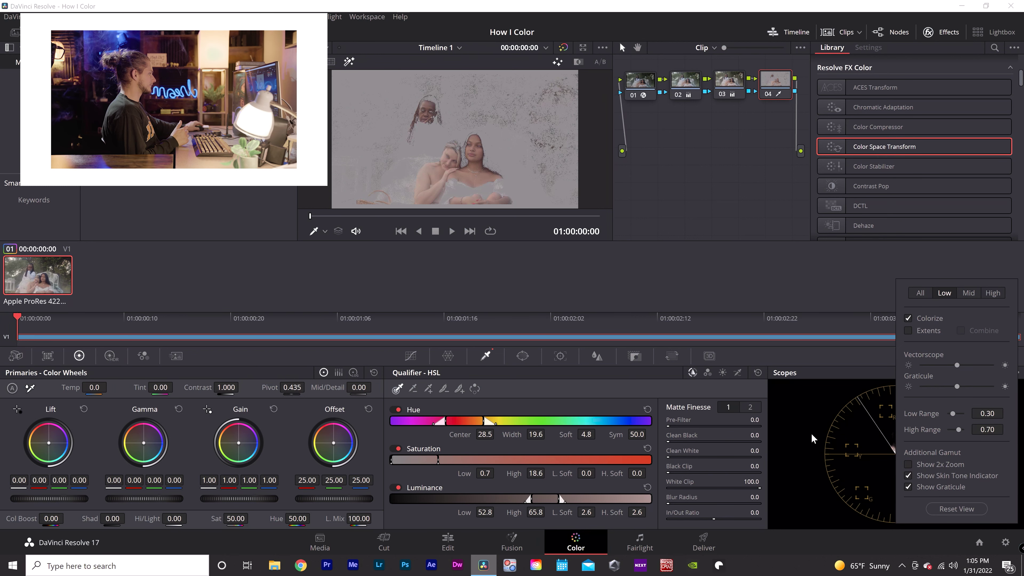
click(291, 423)
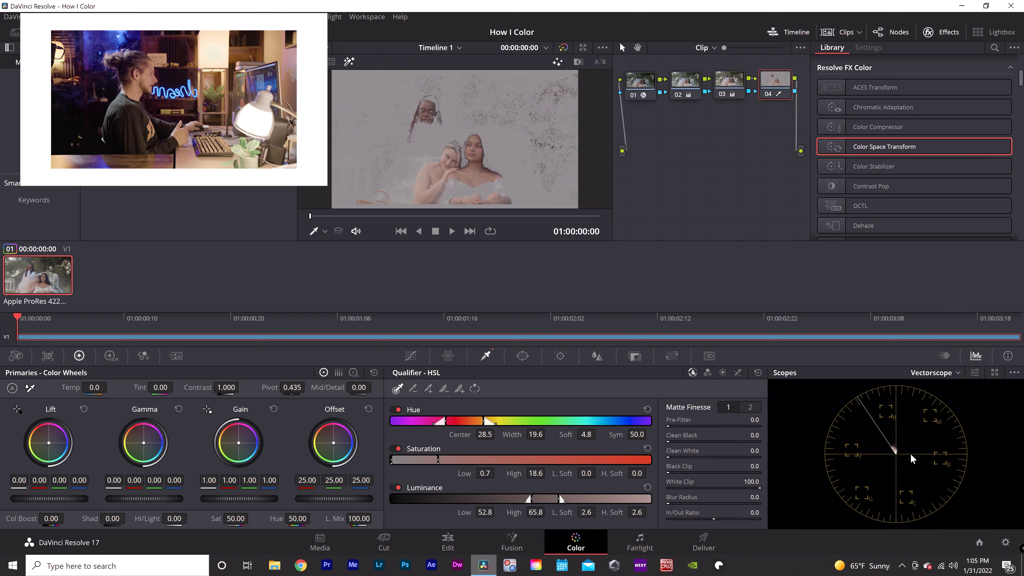
drag(50, 445, 48, 442)
click(975, 372)
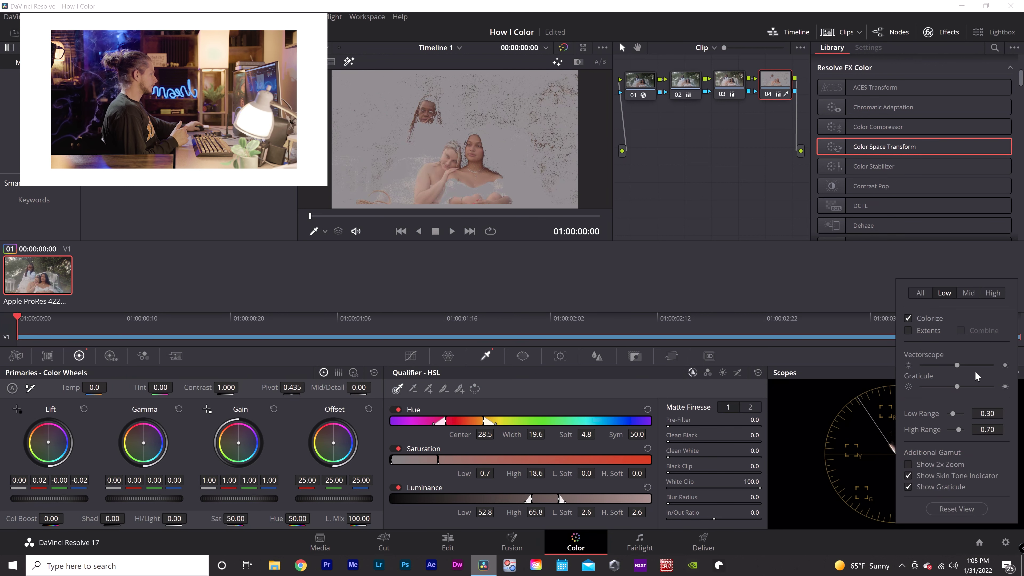
click(968, 293)
drag(144, 444, 144, 443)
Step: View the Vectorscope's High range, return it to All, and turn off the qualifier Highlight in the viewer
click(975, 372)
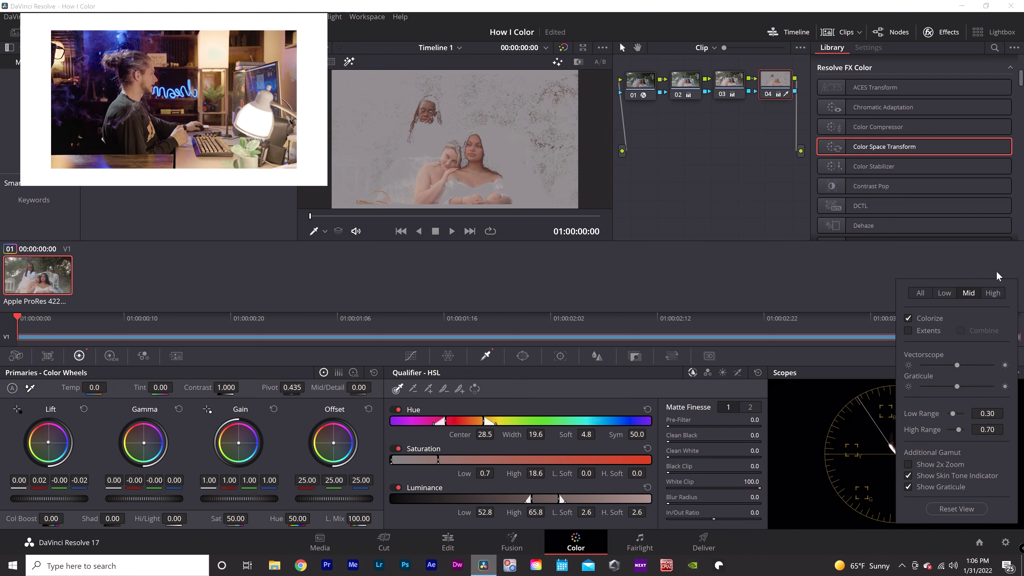
click(976, 373)
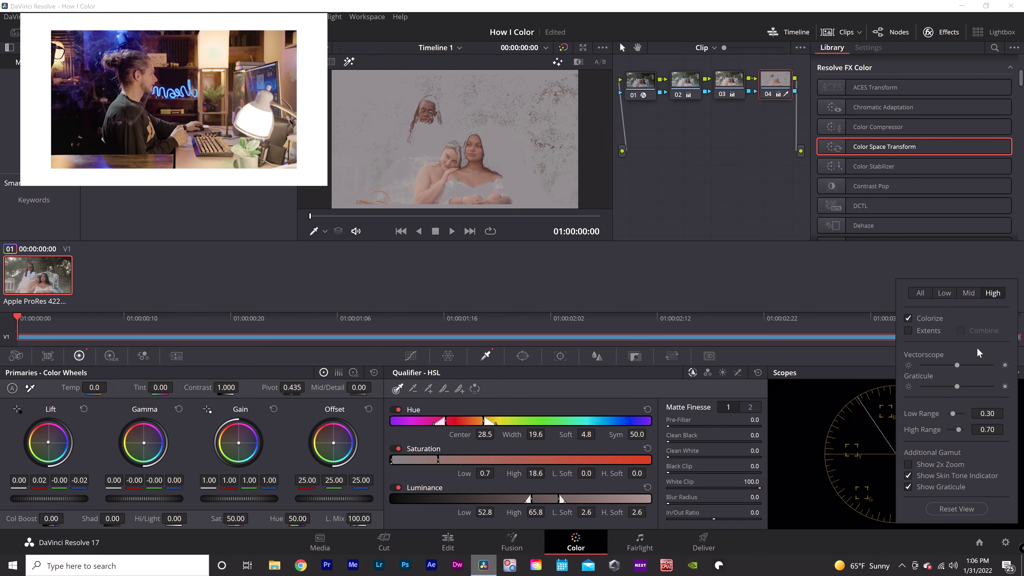
click(920, 293)
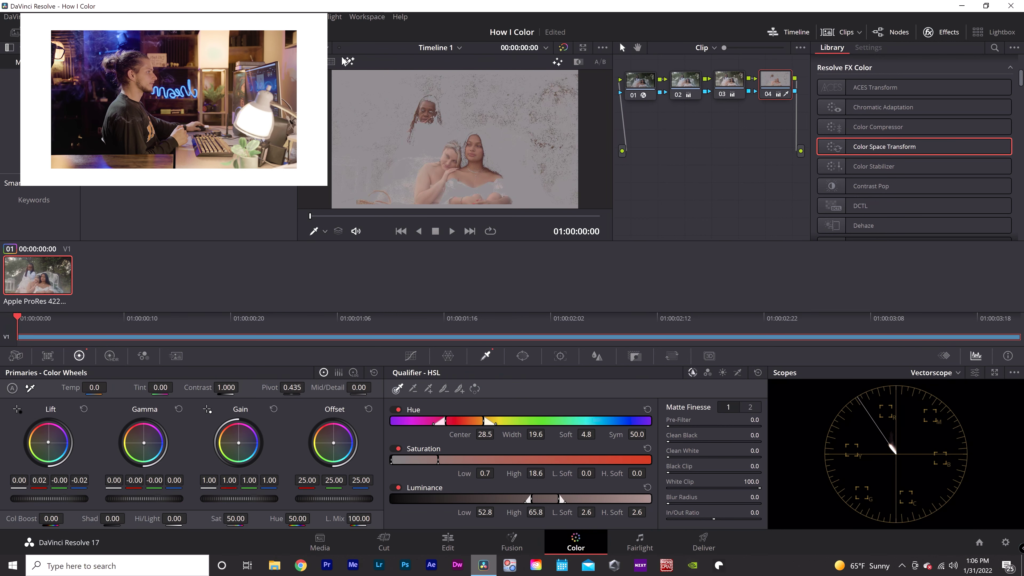
click(349, 62)
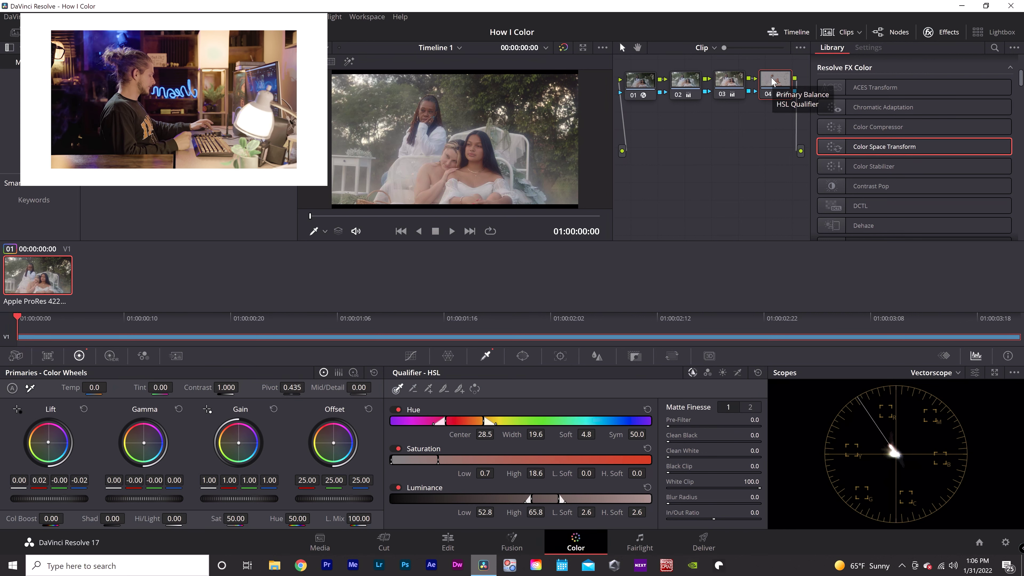
Step: Add serial nodes 05, 06 and 07 after node 04, arrange them in a second row, and select node 05
key(alt+s)
key(alt+s)
key(alt+s)
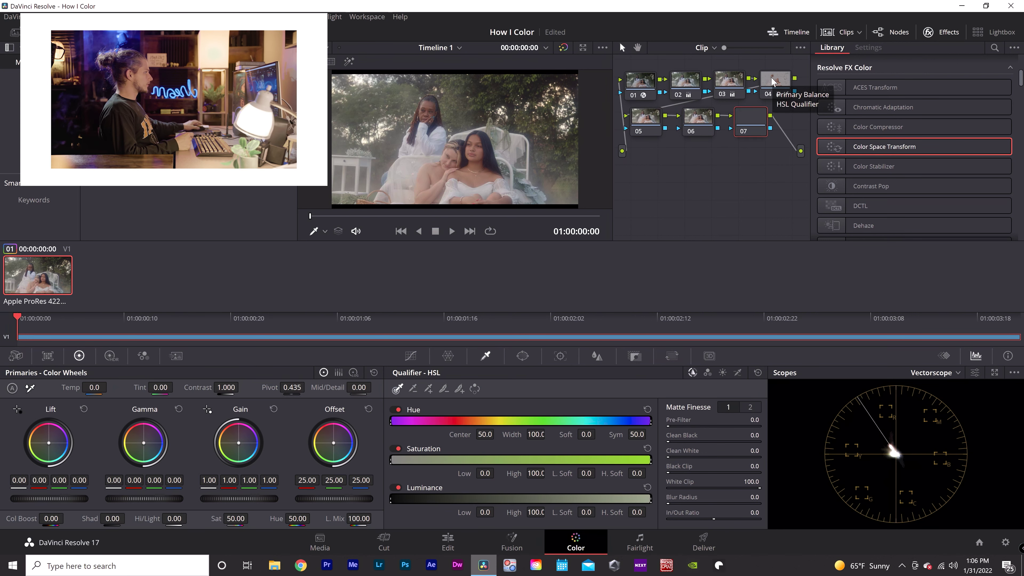
drag(747, 125, 666, 126)
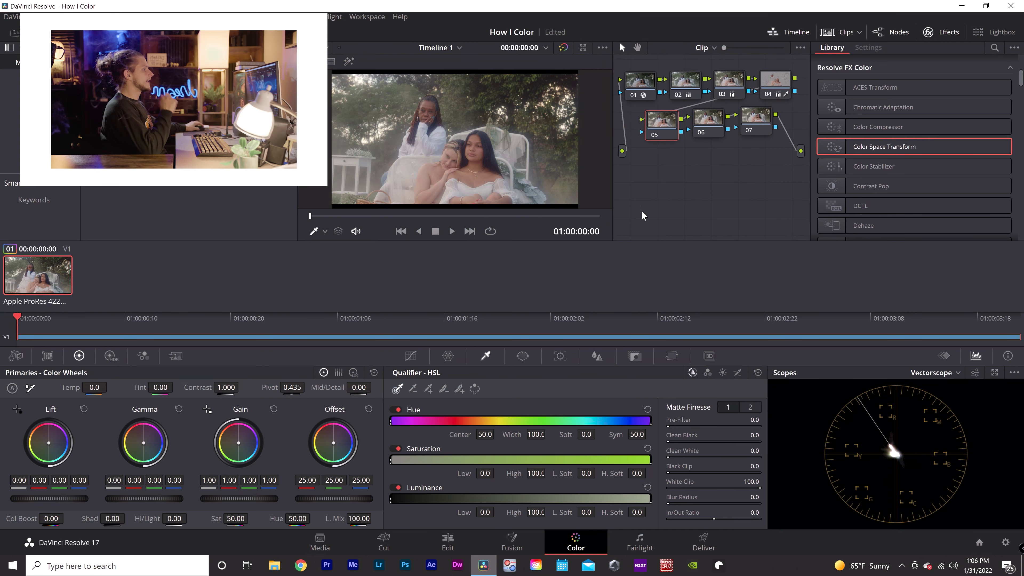
Step: Open the Custom curve on node 05 and add one control point in the shadows and one in the highlights
click(411, 357)
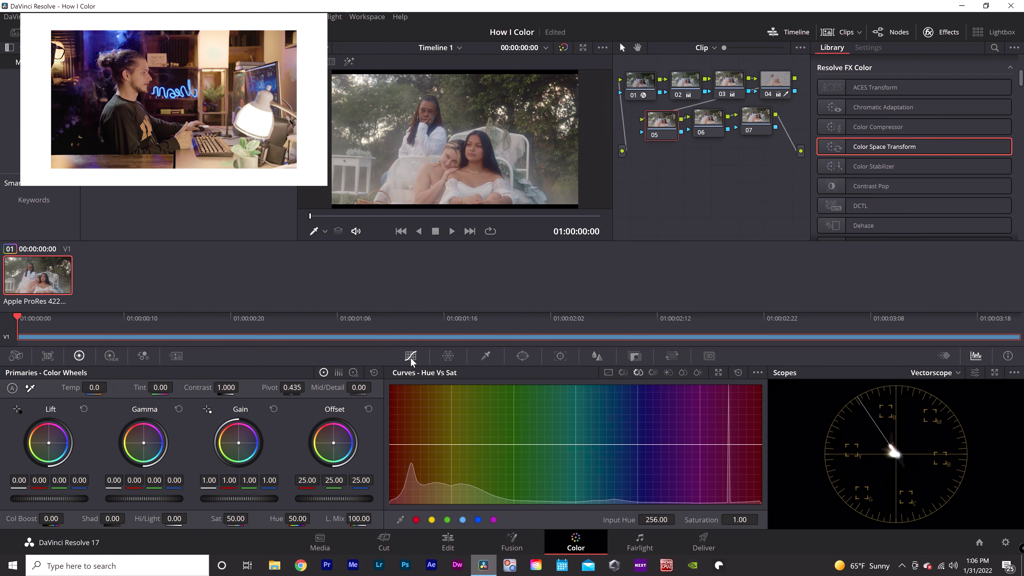
click(608, 372)
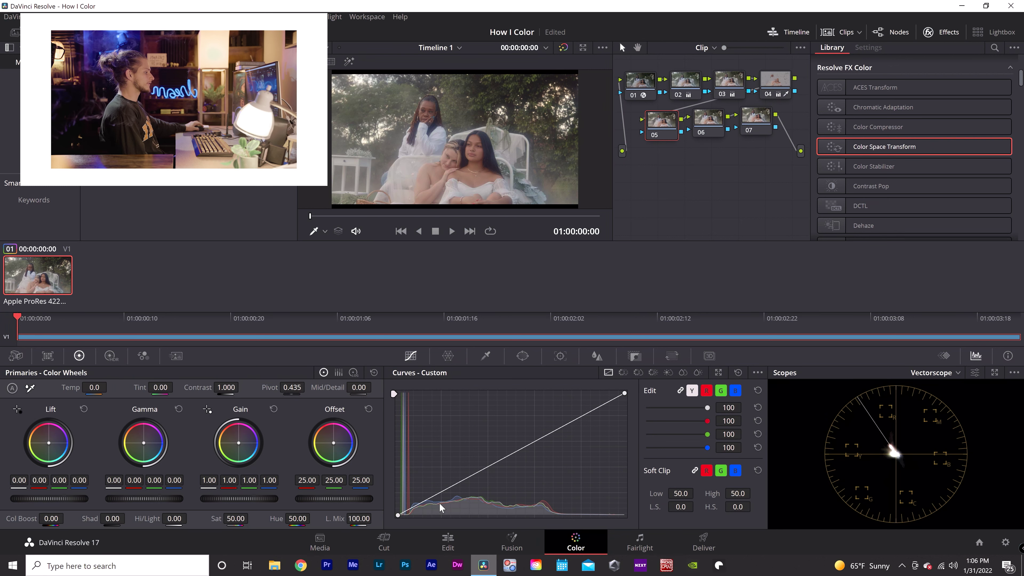
click(441, 491)
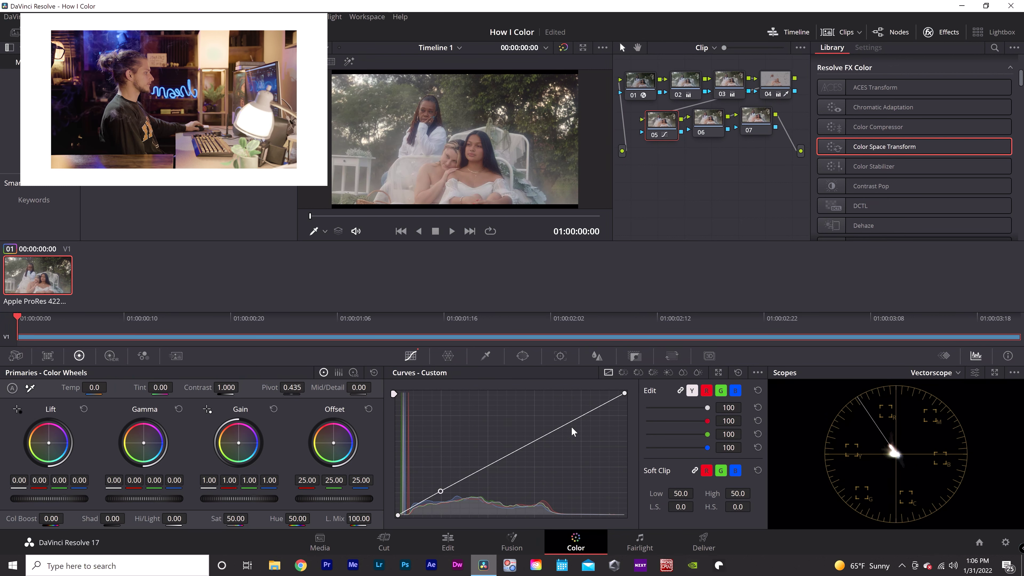
click(582, 415)
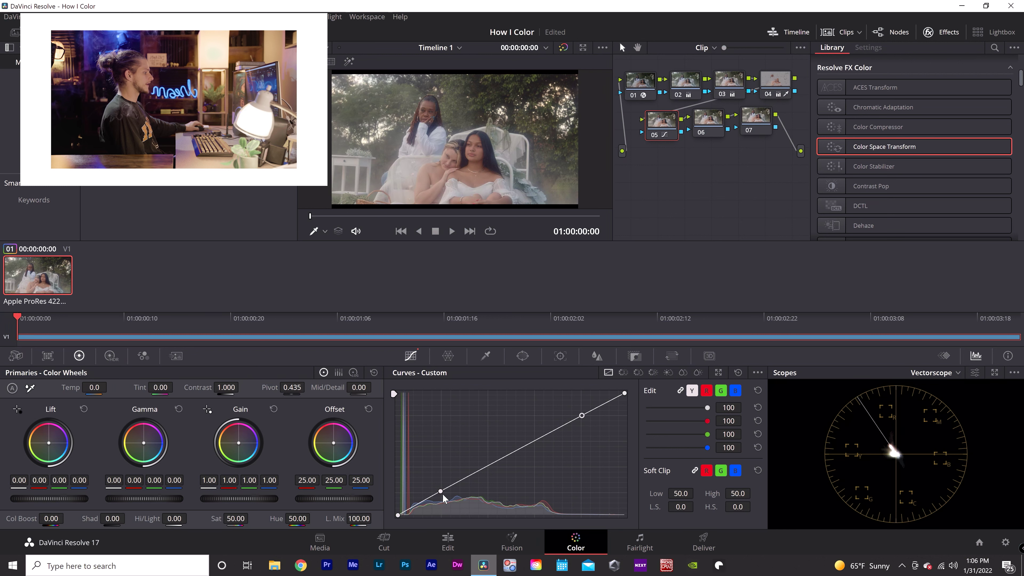
drag(440, 492, 440, 492)
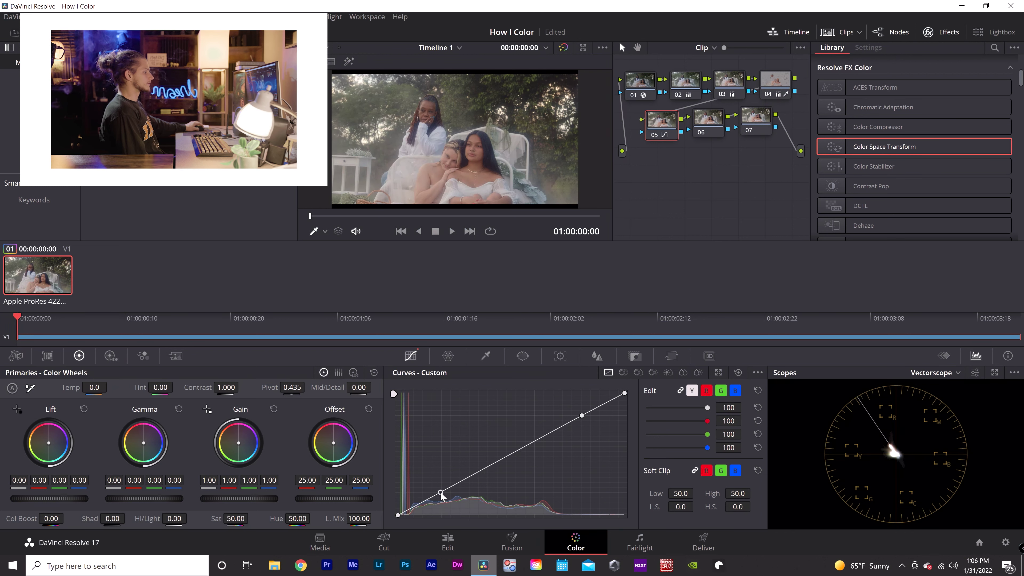
Step: Switch the scopes to Parade briefly and settle on the Waveform display
click(958, 373)
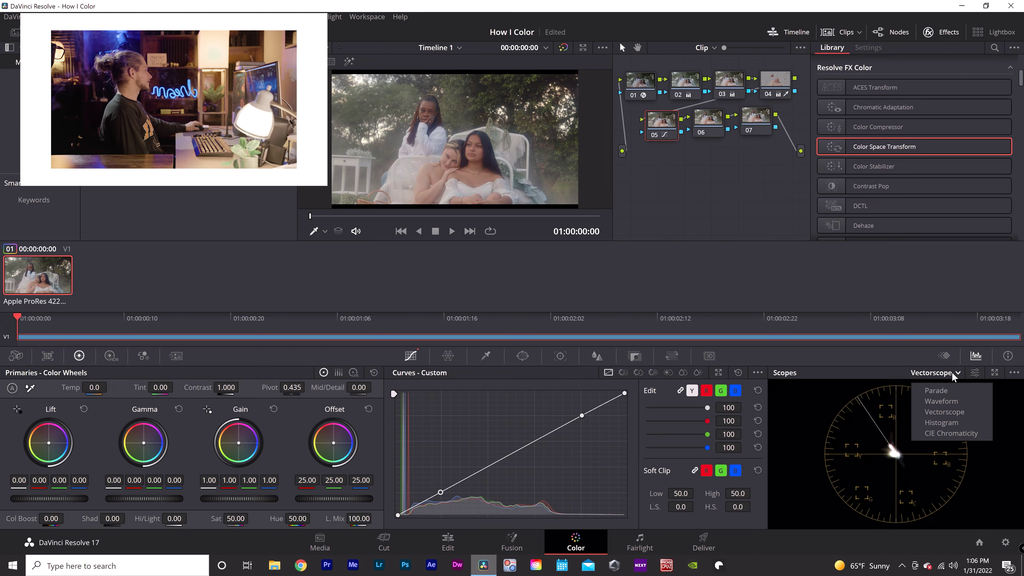
click(945, 389)
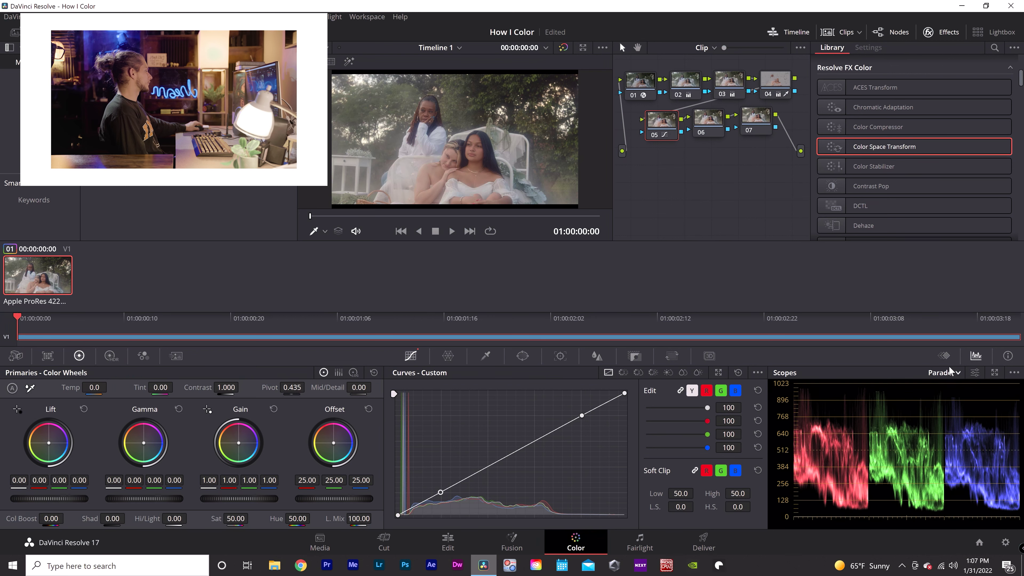
click(945, 373)
click(957, 402)
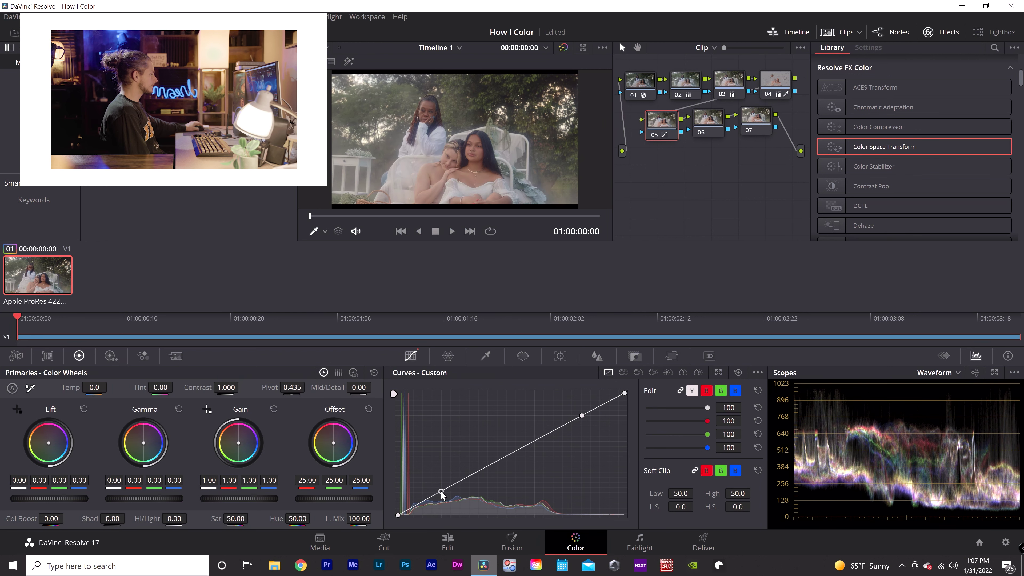
Step: Shape node 05's curve into an S by lowering the shadows and raising the highlights, add a deep-shadow point, and lift the black point slightly
mouse_move(442, 496)
mouse_down()
mouse_move(445, 520)
mouse_move(445, 490)
mouse_move(443, 511)
mouse_move(442, 503)
mouse_up()
mouse_move(581, 414)
mouse_down()
mouse_move(571, 417)
mouse_move(579, 411)
mouse_up()
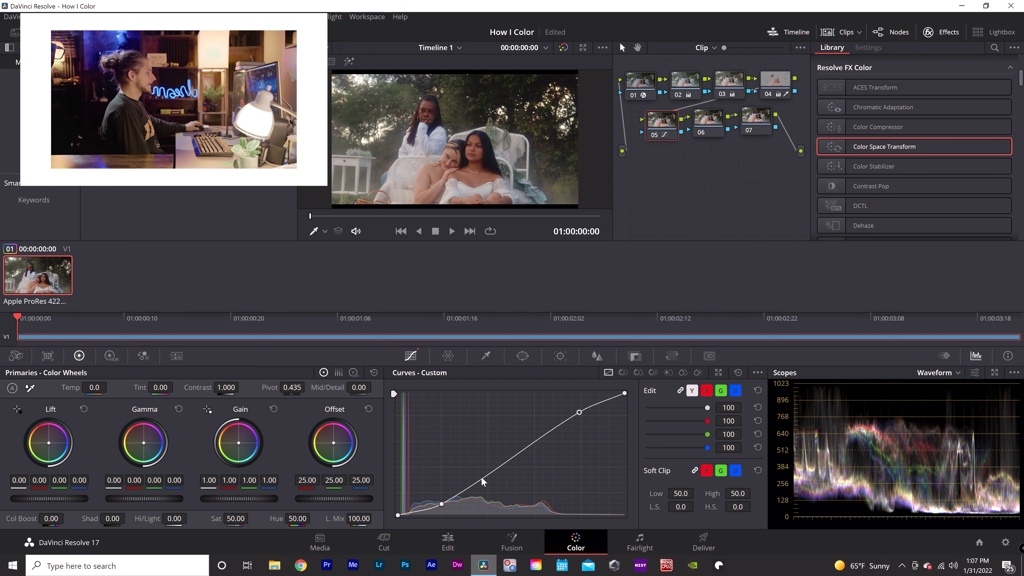
click(420, 511)
drag(421, 510, 422, 514)
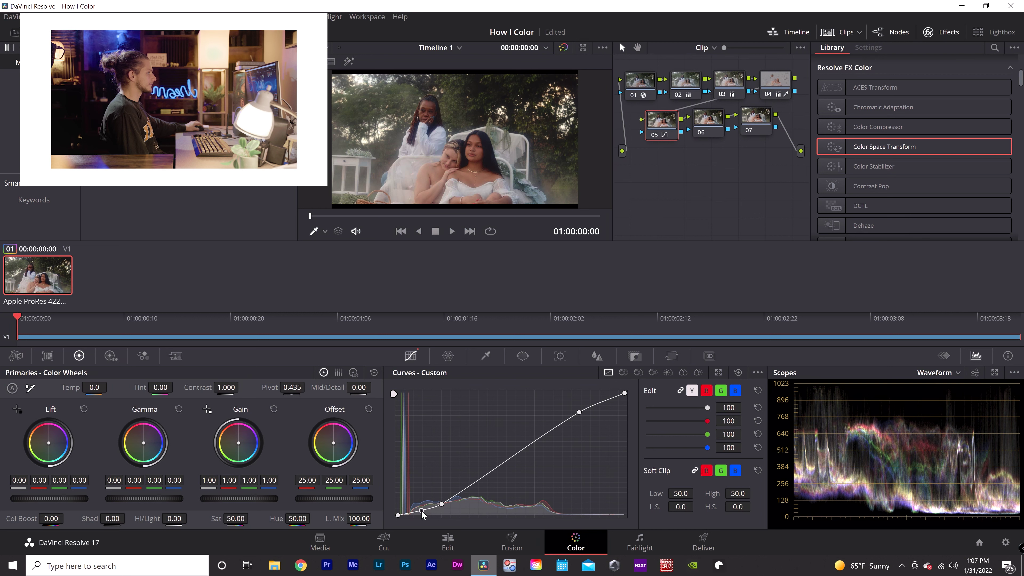
click(439, 503)
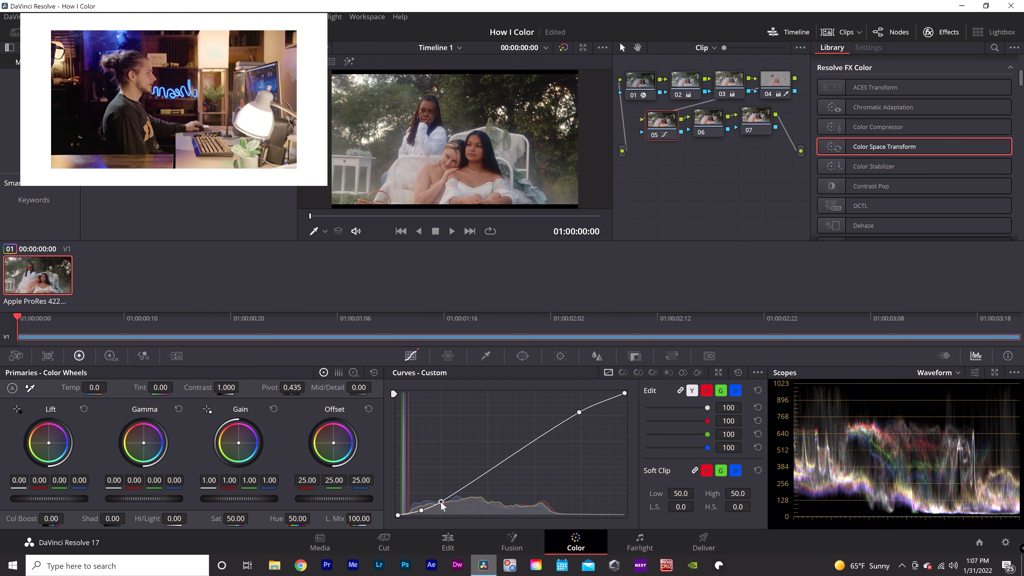
drag(441, 504, 395, 510)
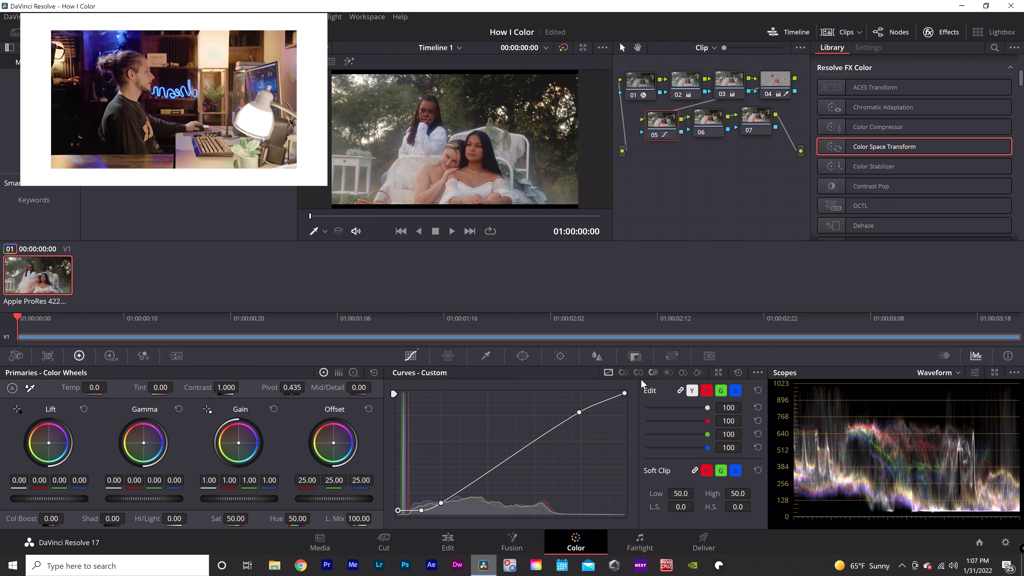
Step: Add an upper-highlight roll-off point and a midtone anchor point to node 05's Custom curve
mouse_move(623, 392)
mouse_down()
mouse_move(624, 405)
mouse_move(620, 382)
mouse_up()
click(602, 402)
drag(604, 402, 603, 403)
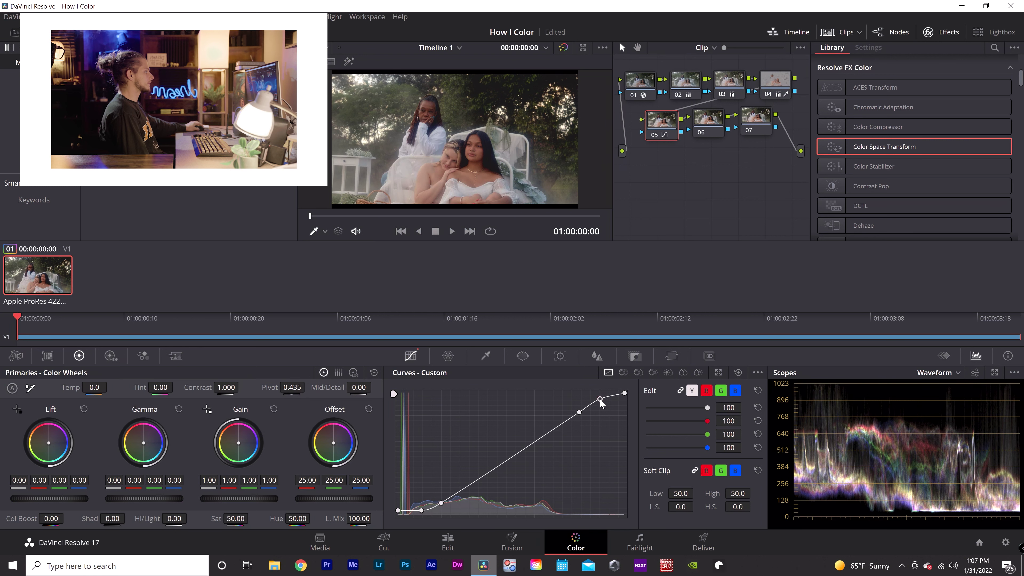
mouse_move(512, 455)
mouse_down()
mouse_move(514, 444)
mouse_move(520, 458)
mouse_up()
mouse_move(522, 459)
mouse_down()
mouse_move(511, 447)
mouse_move(515, 454)
mouse_up()
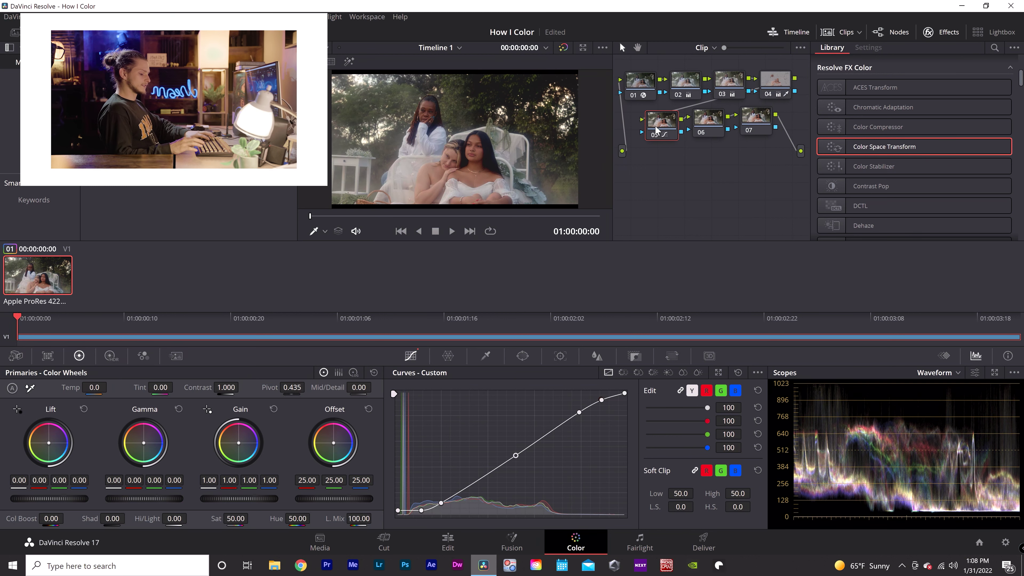
Step: Delete node 05 and undo the deletion to compare the image without its contrast curve
key(Delete)
key(ctrl+z)
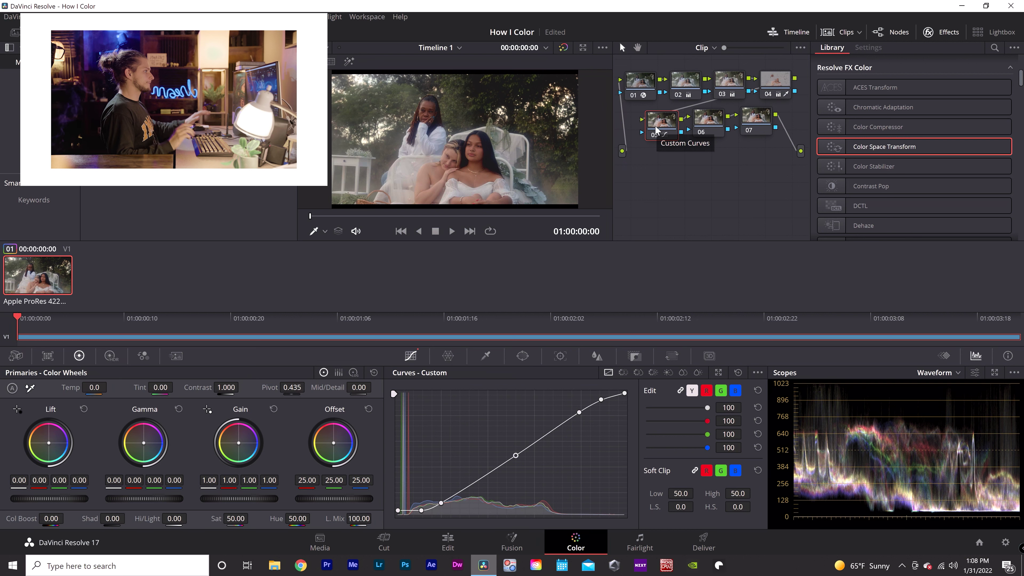
key(ctrl+z)
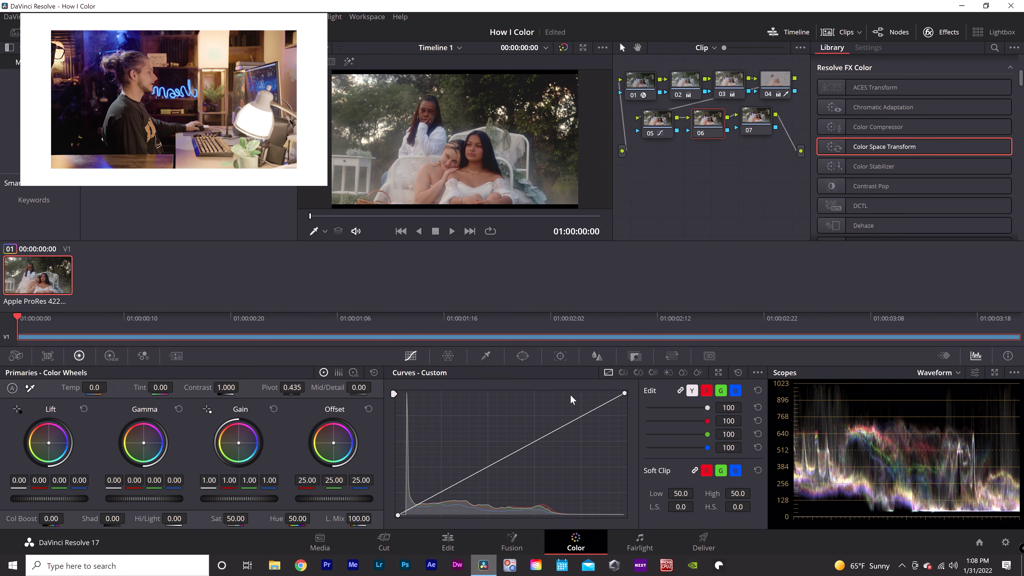
Step: Open the Hue Vs Hue curve on node 06 and try out control points in the greens, reds and oranges
click(623, 371)
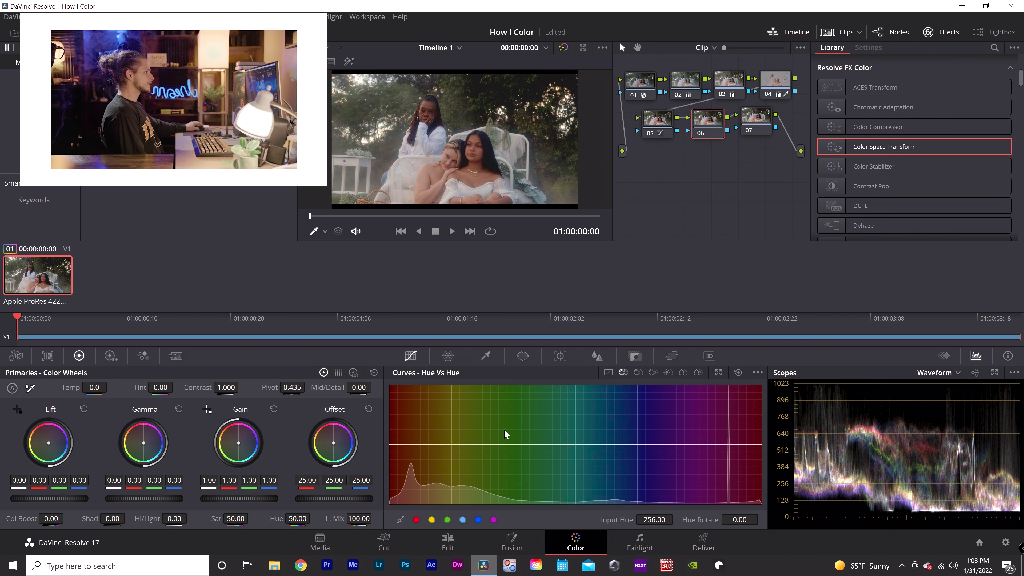
click(513, 443)
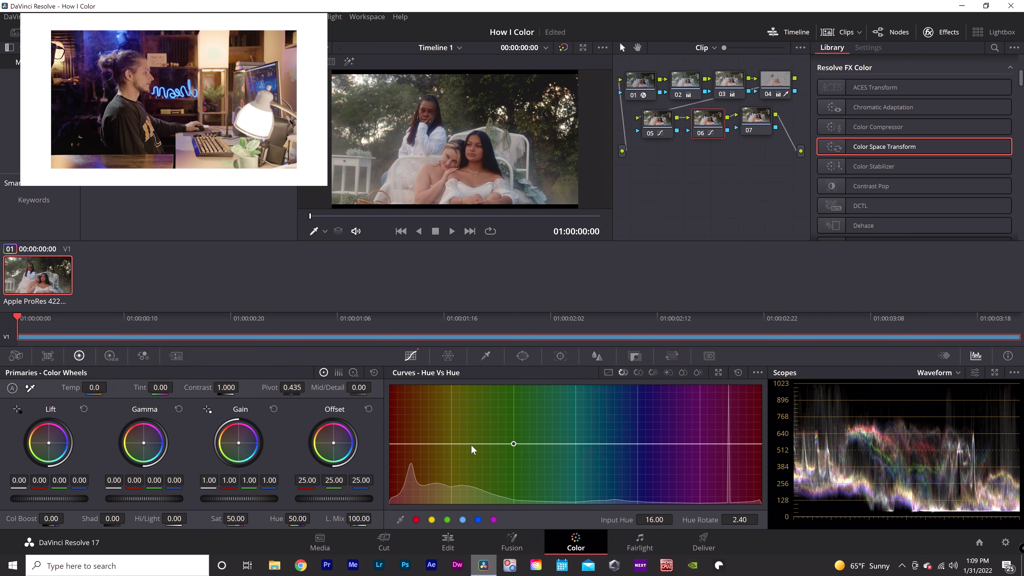
click(390, 443)
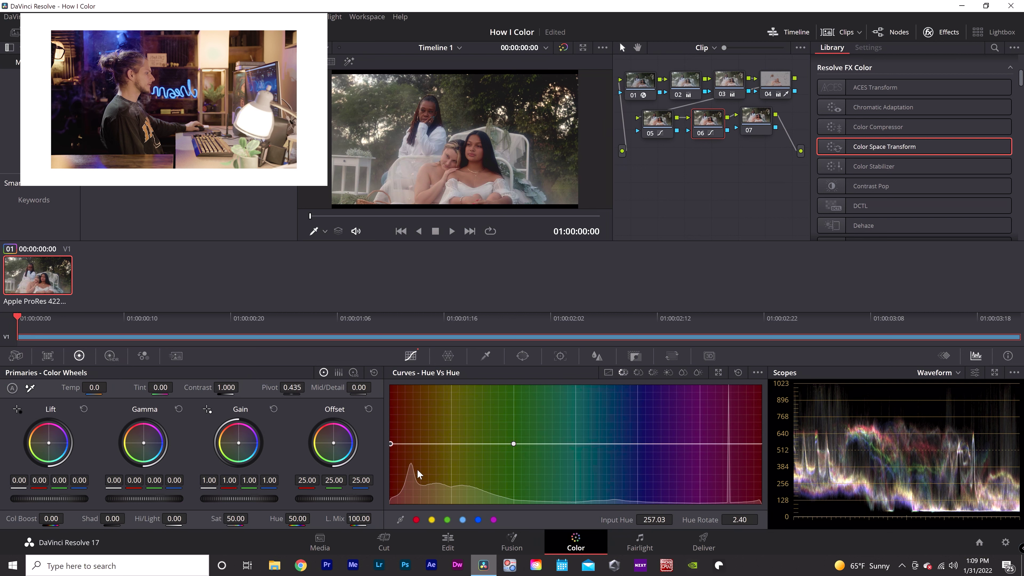
drag(513, 443, 425, 450)
click(424, 443)
right_click(426, 448)
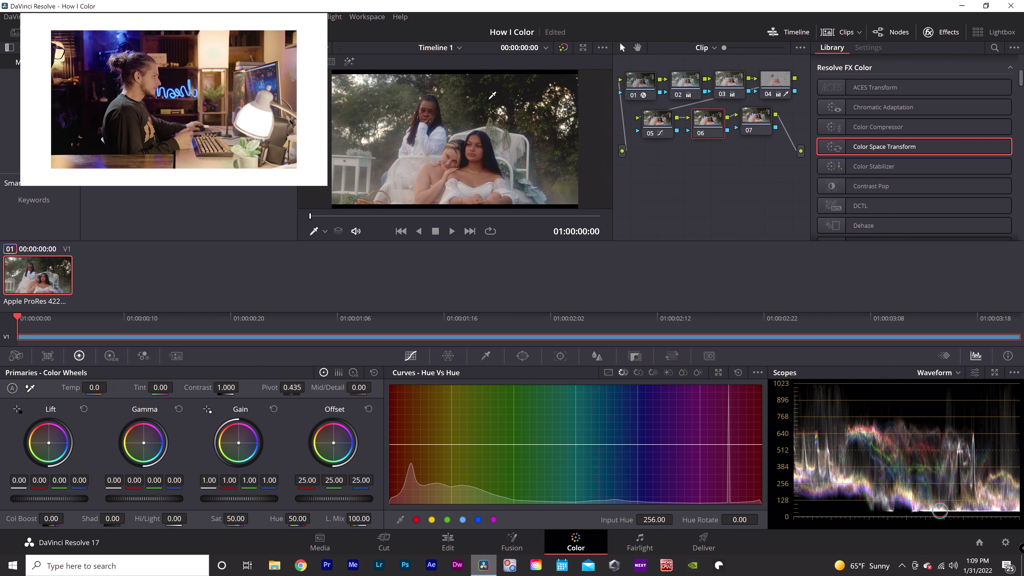
Step: Sample the skin tone in the viewer for the Hue Vs Hue curve, spread the outer points and remove the centre point
click(440, 164)
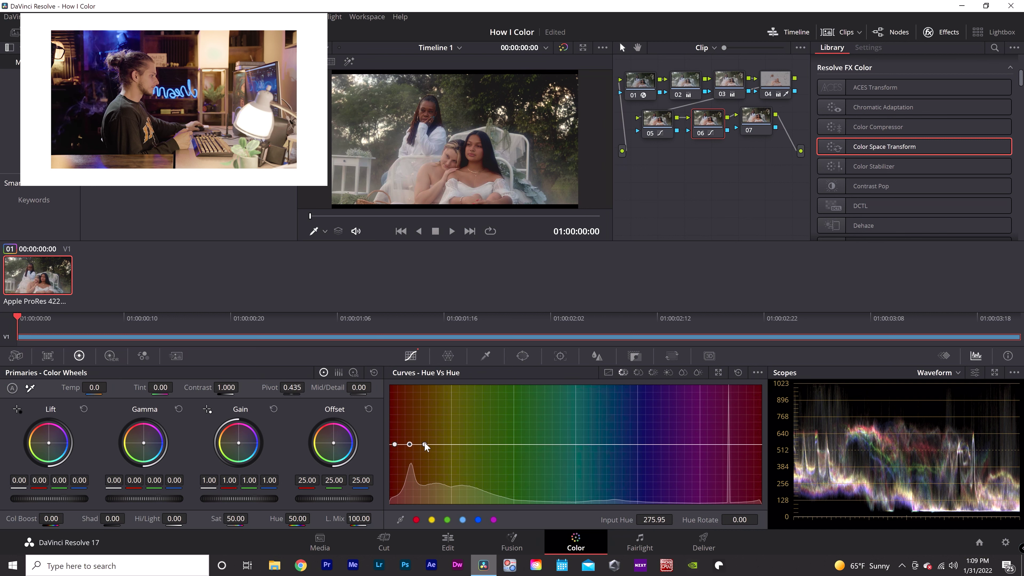
drag(423, 447, 390, 445)
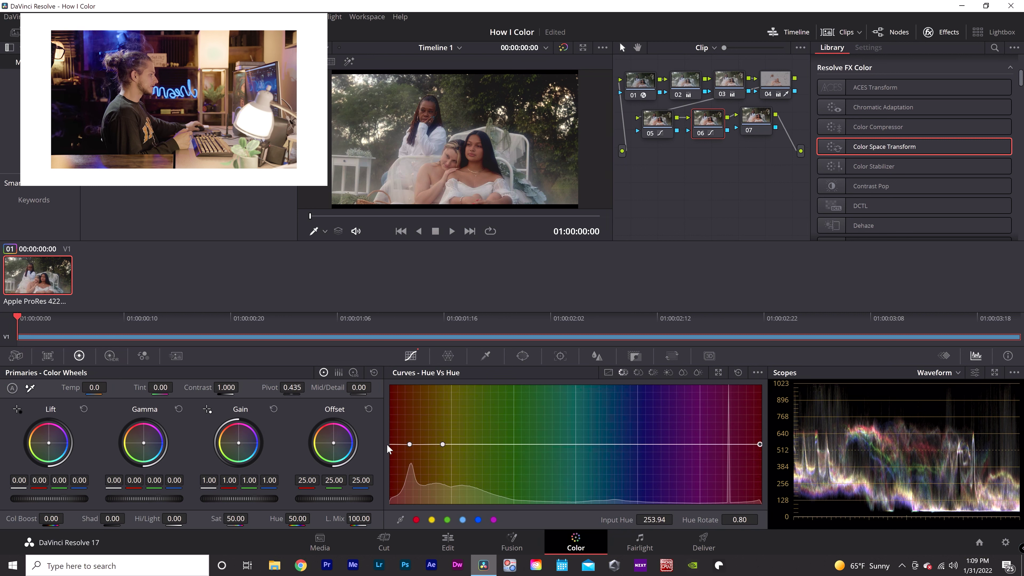
right_click(409, 444)
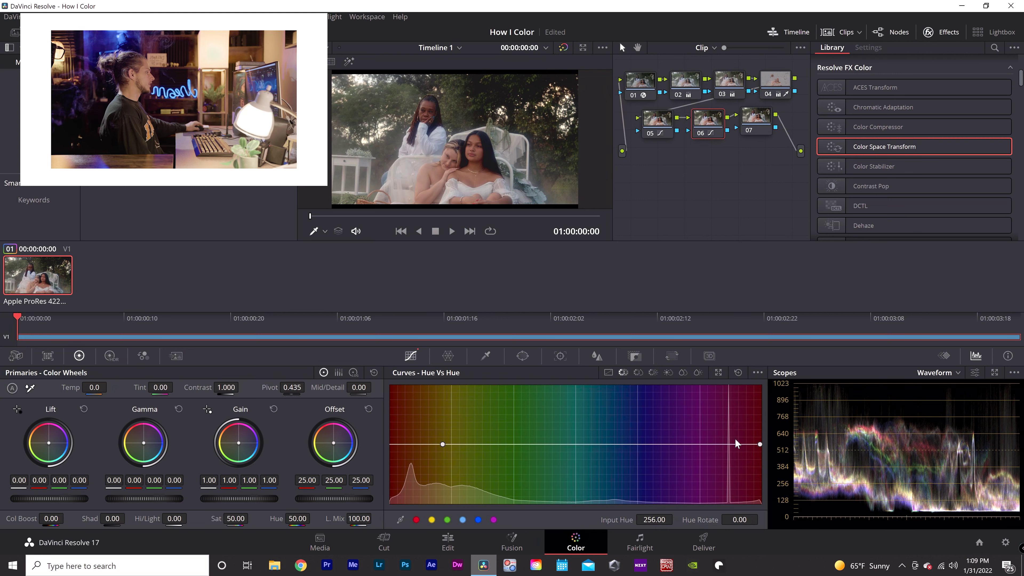
Step: Lower the yellow and green hues on the Hue Vs Hue curve, rotating yellow by -37.60, and raise the cyan point slightly
mouse_move(574, 444)
mouse_down()
mouse_move(576, 458)
mouse_move(577, 439)
mouse_up()
click(513, 441)
mouse_move(514, 441)
mouse_down()
mouse_move(517, 428)
mouse_move(514, 458)
mouse_up()
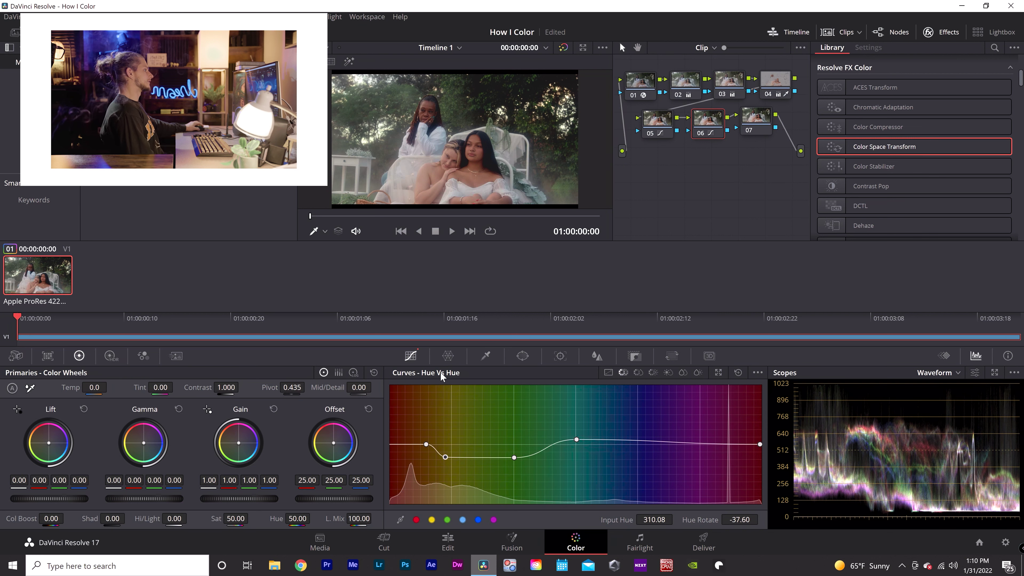
Step: On node 06's Hue Vs Sat curve, anchor the yellow and magenta hues and lower the orange skin tones to about 0.87 saturation
click(638, 372)
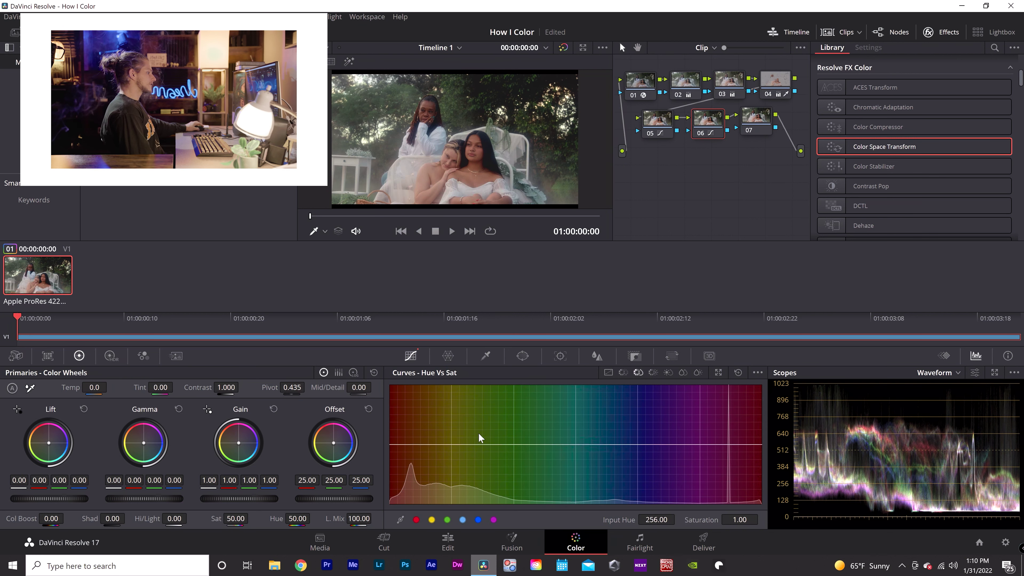
click(451, 442)
drag(452, 444, 451, 445)
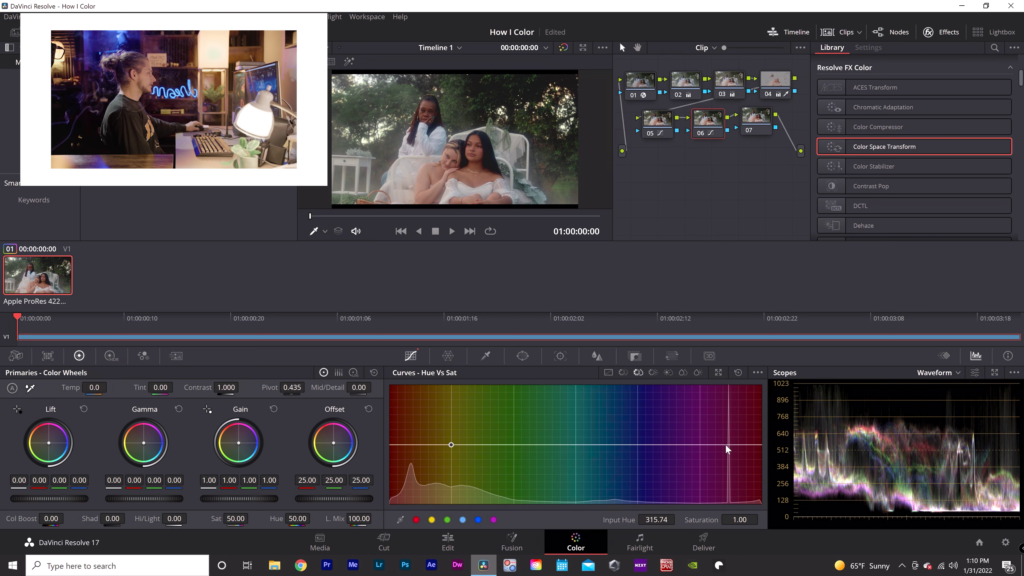
click(736, 444)
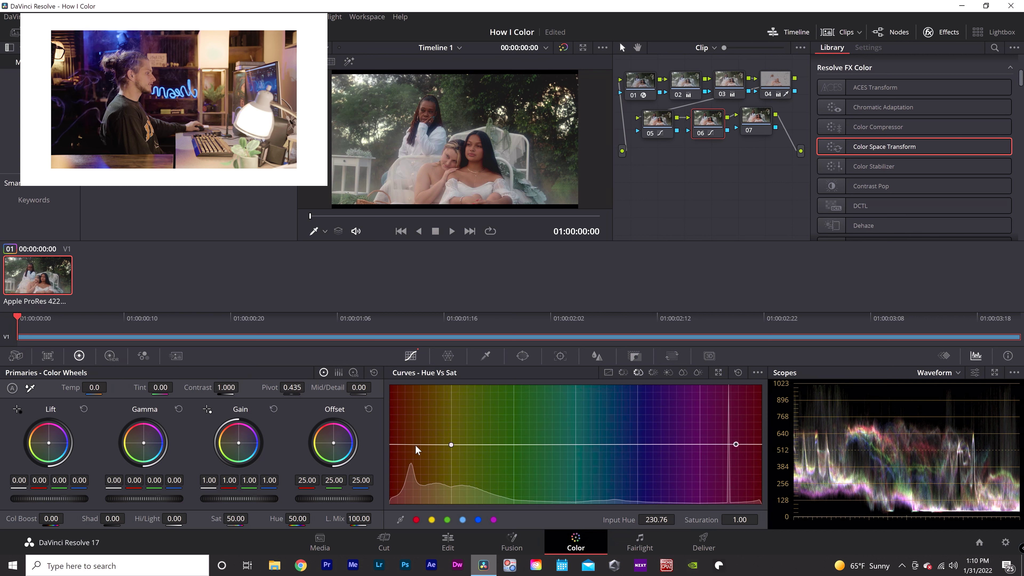
mouse_move(411, 444)
mouse_down()
mouse_move(413, 456)
mouse_move(414, 432)
mouse_move(412, 453)
mouse_up()
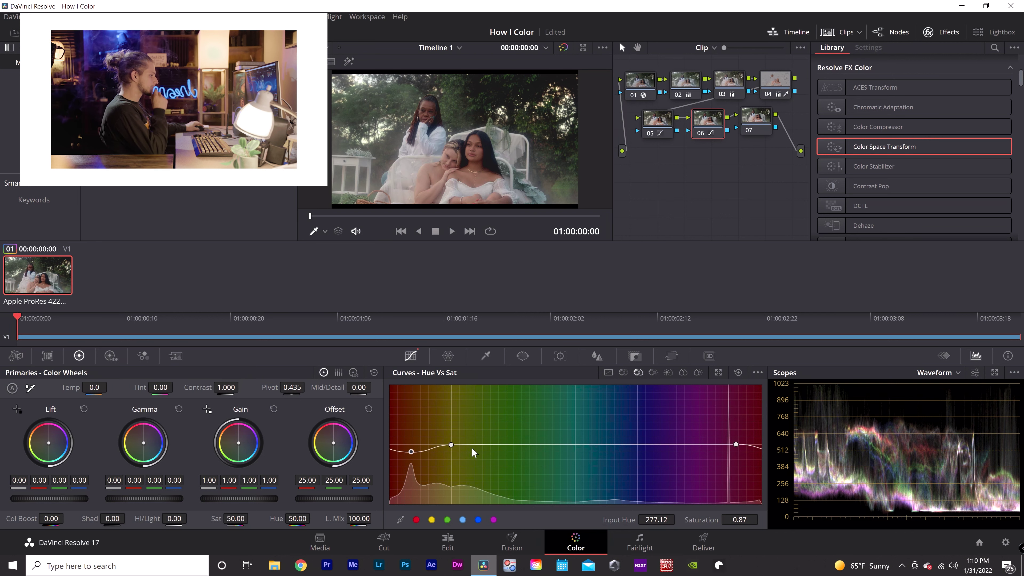
Step: Add a cyan point at about 1.03 on the Hue Vs Sat curve and raise the yellow hues to about 1.10 saturation
click(573, 442)
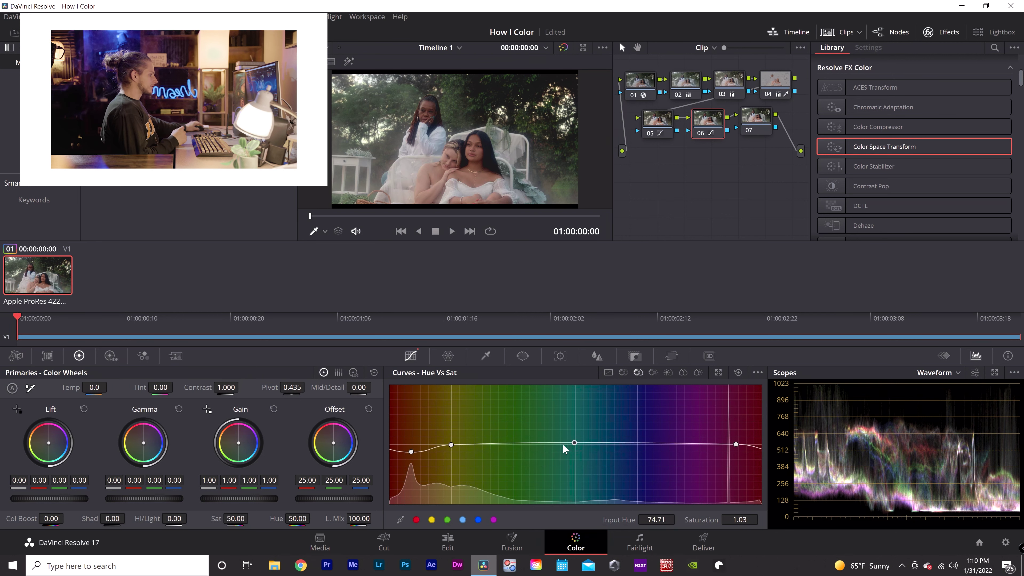
drag(513, 442, 454, 439)
click(442, 446)
click(451, 444)
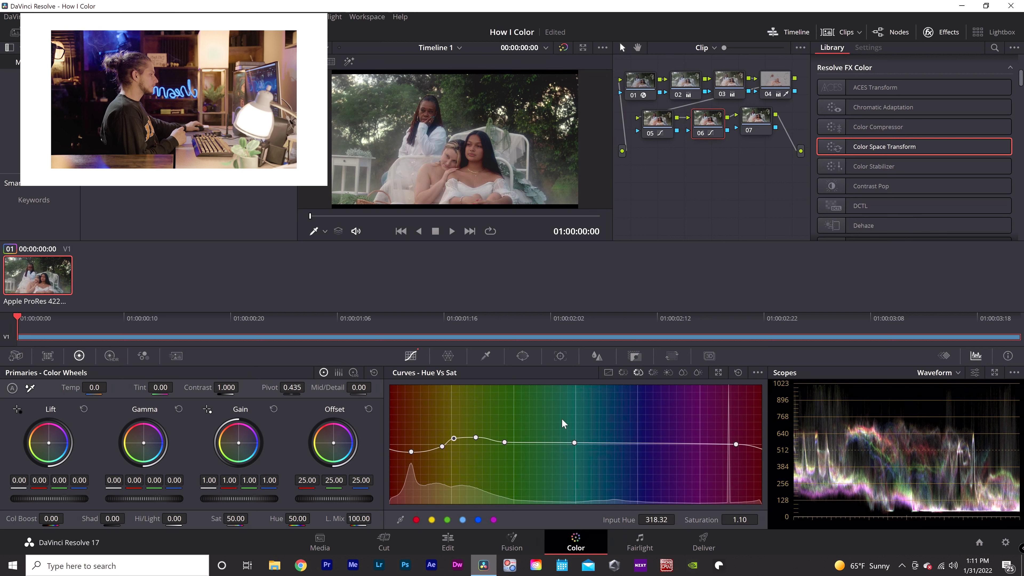
Step: Lower the saturation of the blues to about 0.70 and the cyans to about 0.75 on the Hue Vs Sat curve
mouse_move(635, 444)
mouse_down()
mouse_move(638, 430)
mouse_move(643, 480)
mouse_move(638, 407)
mouse_move(638, 463)
mouse_up()
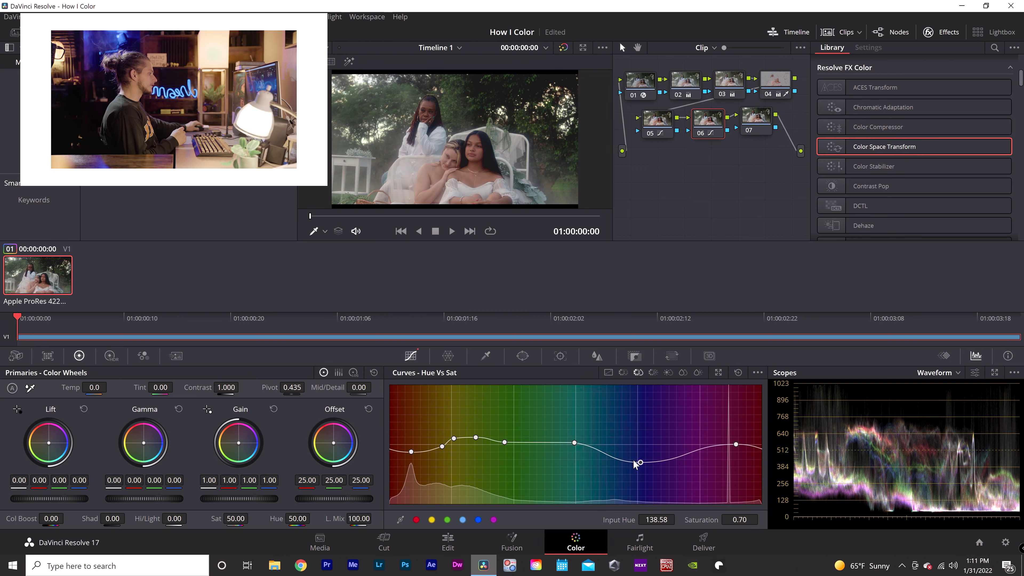
click(548, 443)
drag(574, 443, 576, 462)
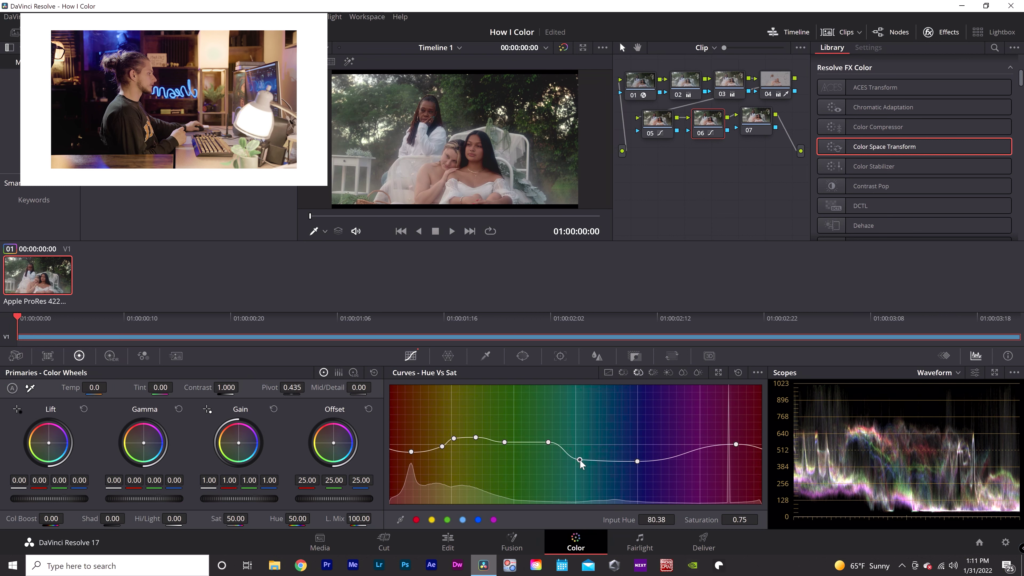
Step: On the Hue Vs Lum curve, anchor the yellow and magenta hues and raise the orange skin tones to about 1.13 luminance gain
click(653, 372)
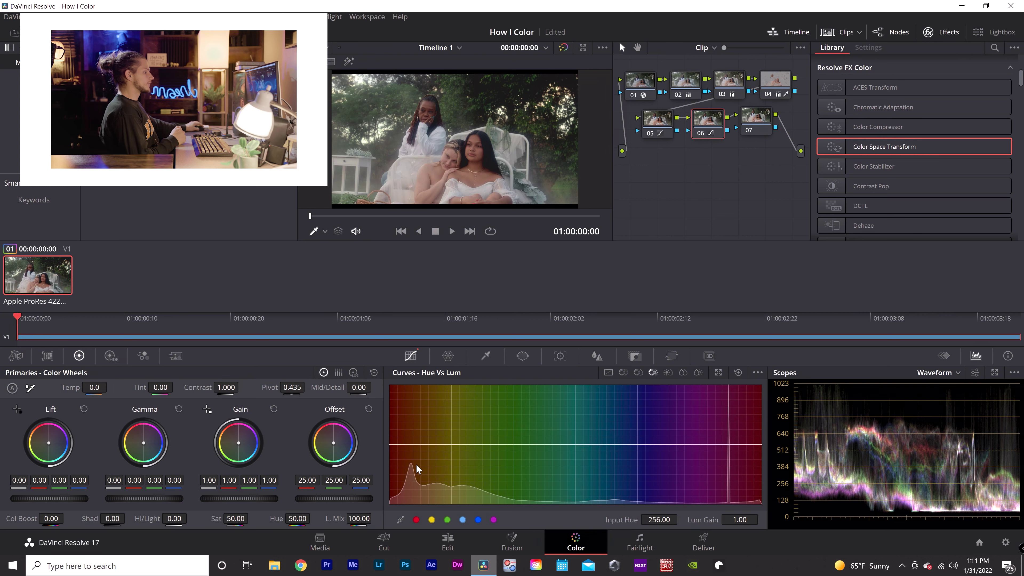
click(453, 445)
click(737, 444)
drag(413, 444, 413, 437)
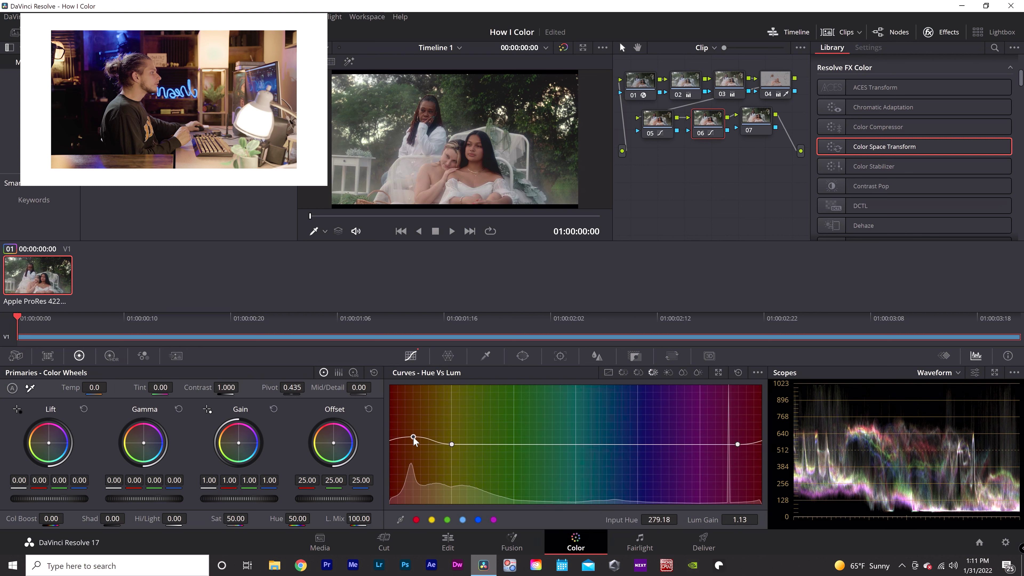
Step: Lower the Hue Vs Lum curve to about 0.60 from yellow to green, 0.63 in the cyan-blues and 0.65 in the purples
click(576, 445)
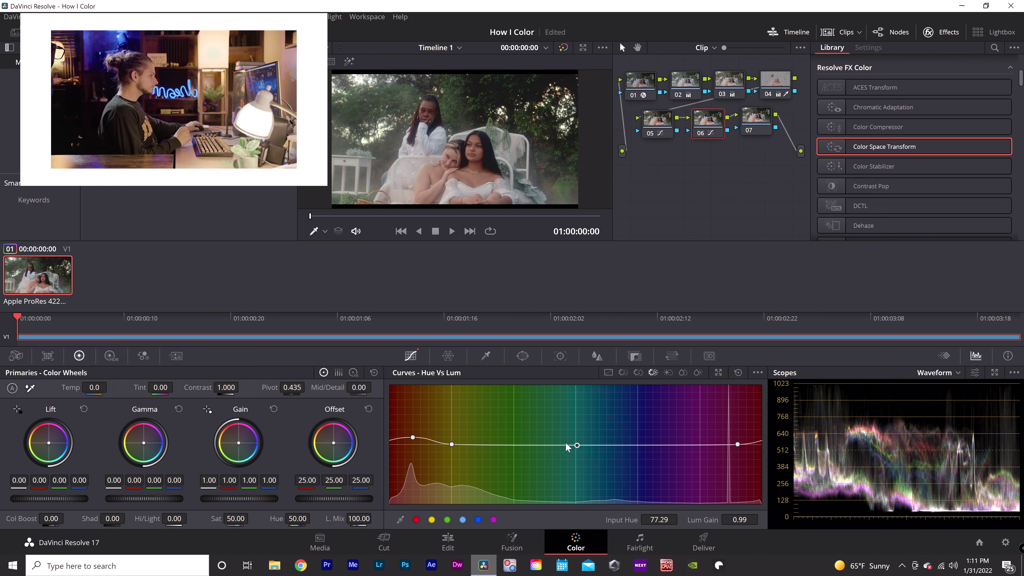
drag(459, 445, 462, 467)
drag(524, 457, 535, 467)
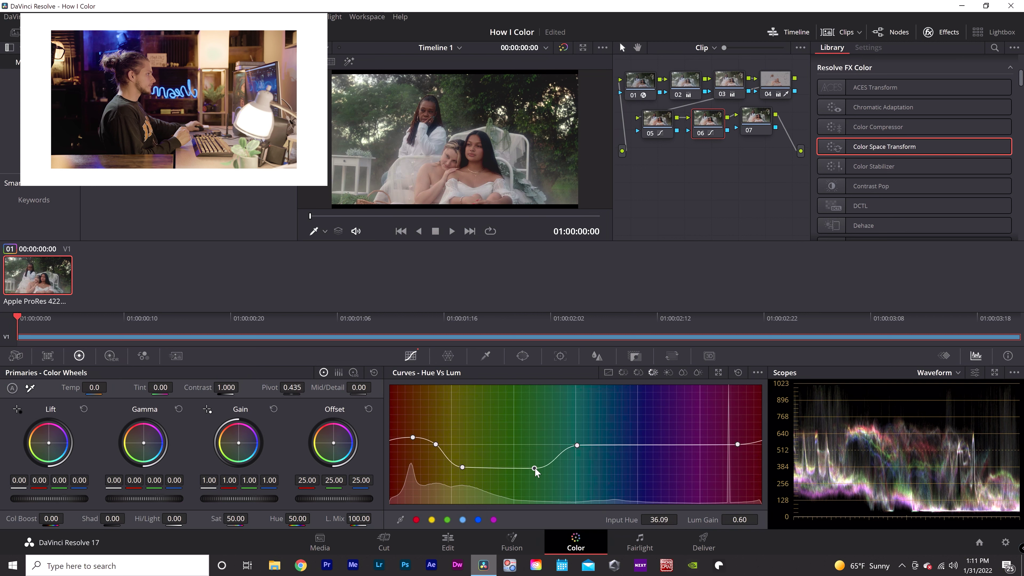
mouse_move(655, 447)
mouse_down()
mouse_move(657, 420)
mouse_move(657, 473)
mouse_move(650, 450)
mouse_move(662, 464)
mouse_up()
drag(577, 446, 601, 467)
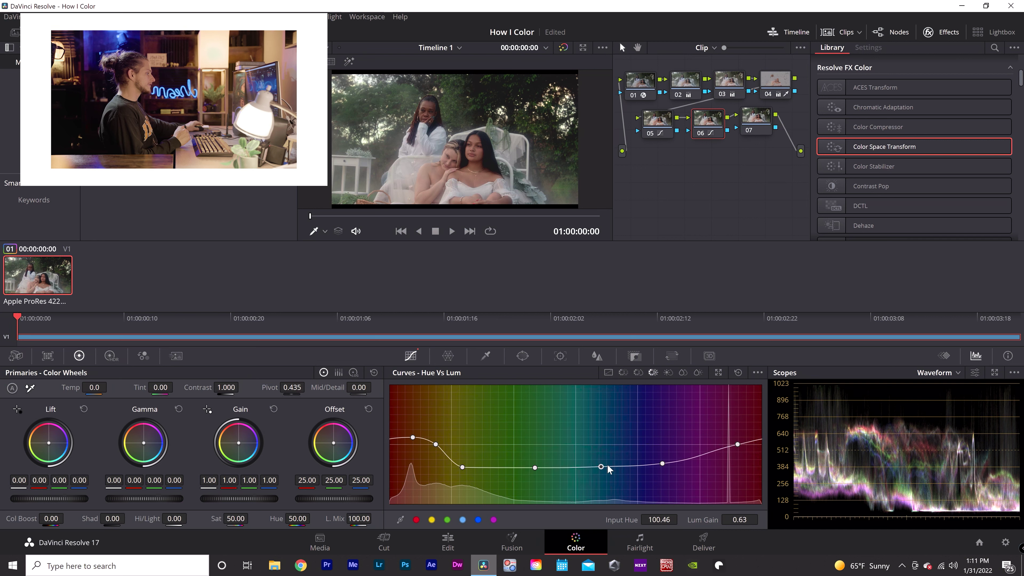
drag(663, 463, 669, 466)
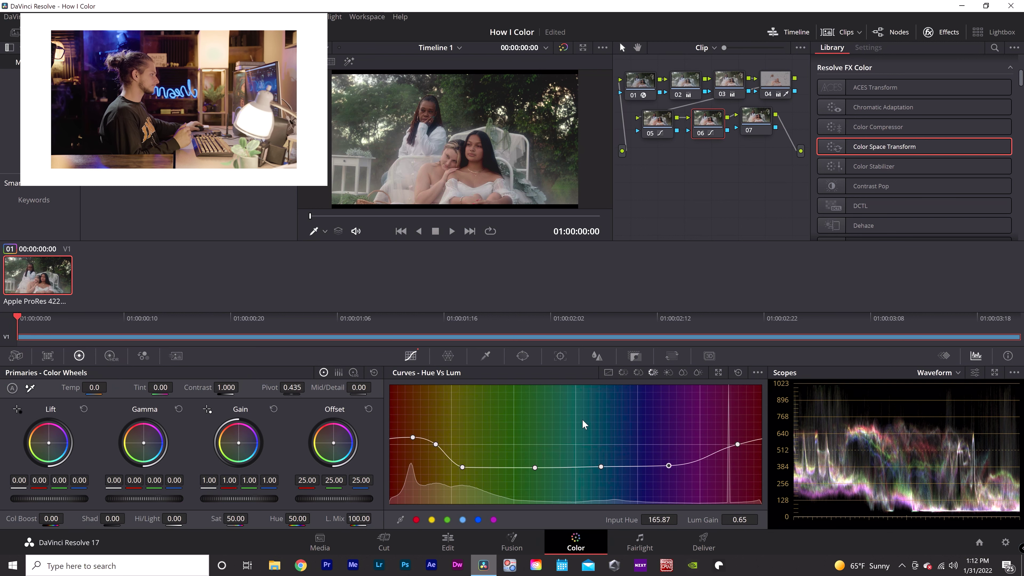
Step: On the Lum Vs Sat curve, raise the shadow saturation, lower the highlights to 0.75 and set the midpoint to about 0.96
click(670, 371)
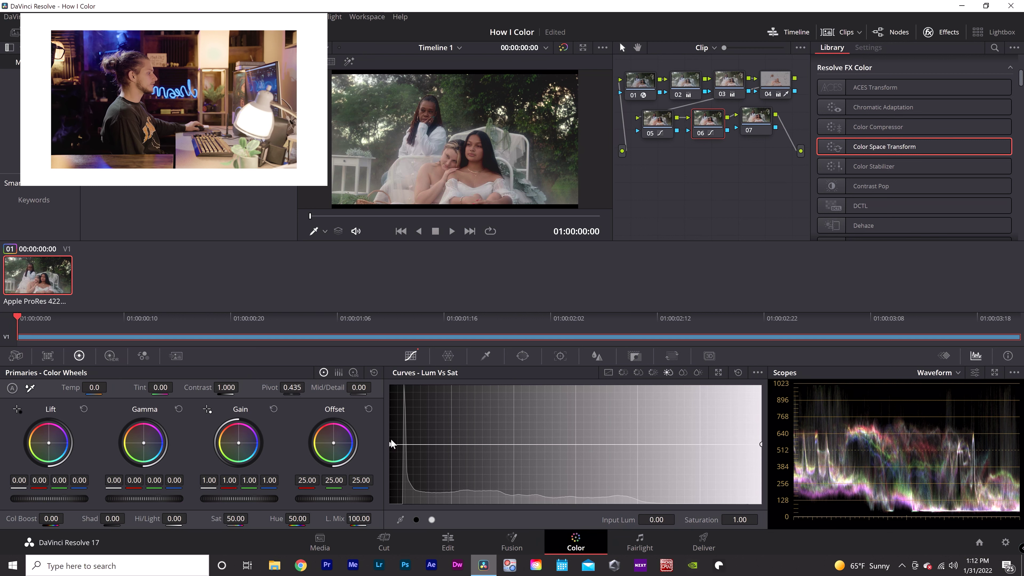
drag(389, 446, 384, 439)
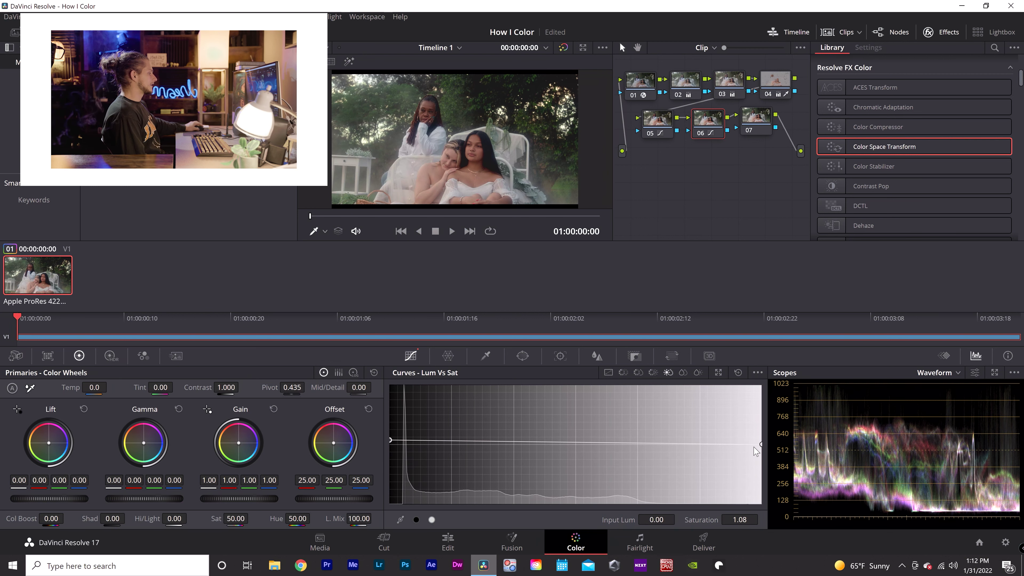
mouse_move(760, 444)
mouse_down()
mouse_move(762, 454)
mouse_move(764, 387)
mouse_move(777, 487)
mouse_move(779, 445)
mouse_up()
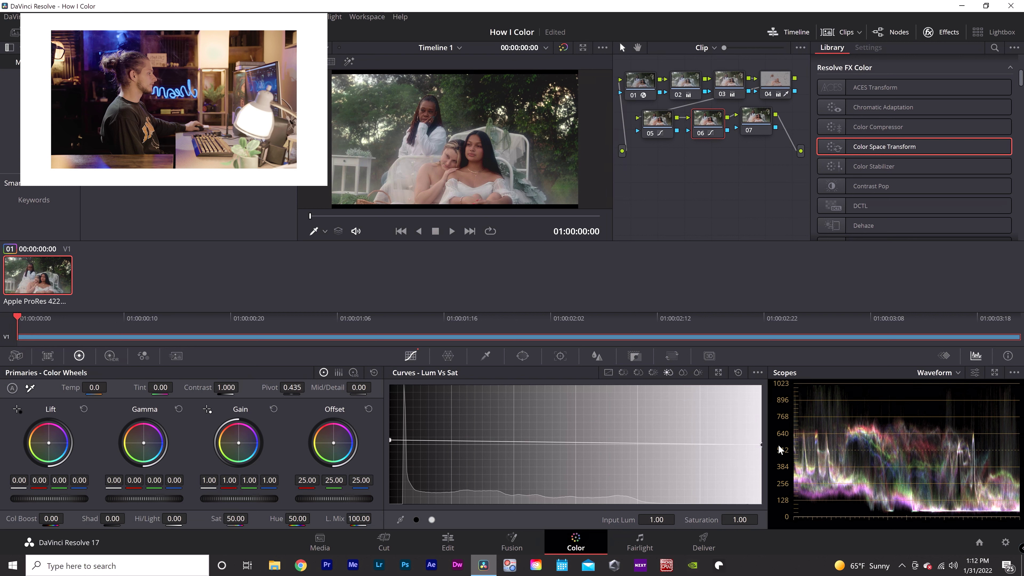
mouse_move(389, 439)
mouse_down()
mouse_move(387, 482)
mouse_move(374, 386)
mouse_move(368, 468)
mouse_move(373, 407)
mouse_move(387, 448)
mouse_move(382, 425)
mouse_up()
drag(760, 444, 764, 459)
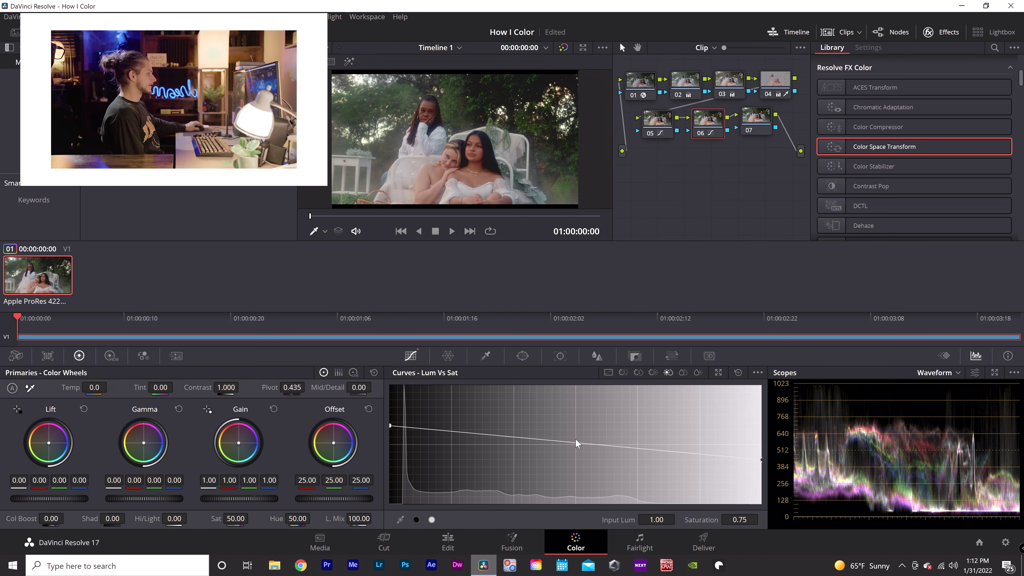
drag(574, 440, 577, 446)
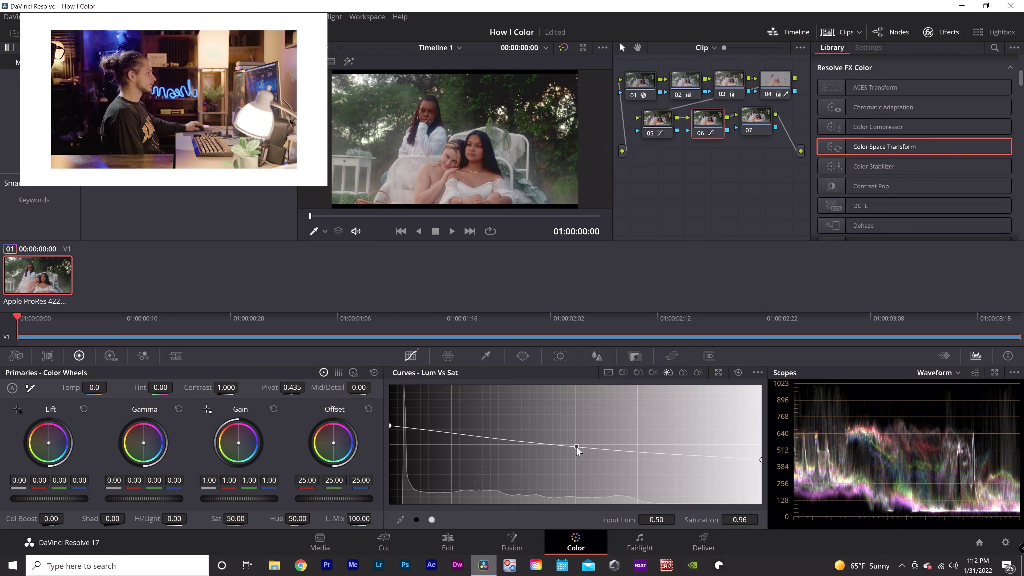
Step: Open the Sat Vs Lum curve and add a midpoint at 0.50 input saturation with 0.99 luminance
click(682, 372)
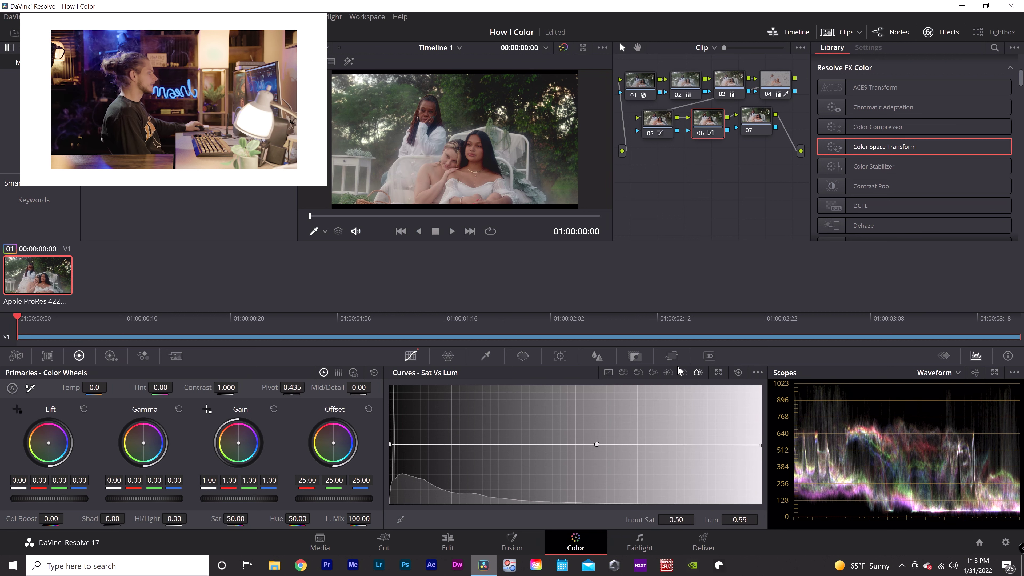
click(698, 372)
click(596, 444)
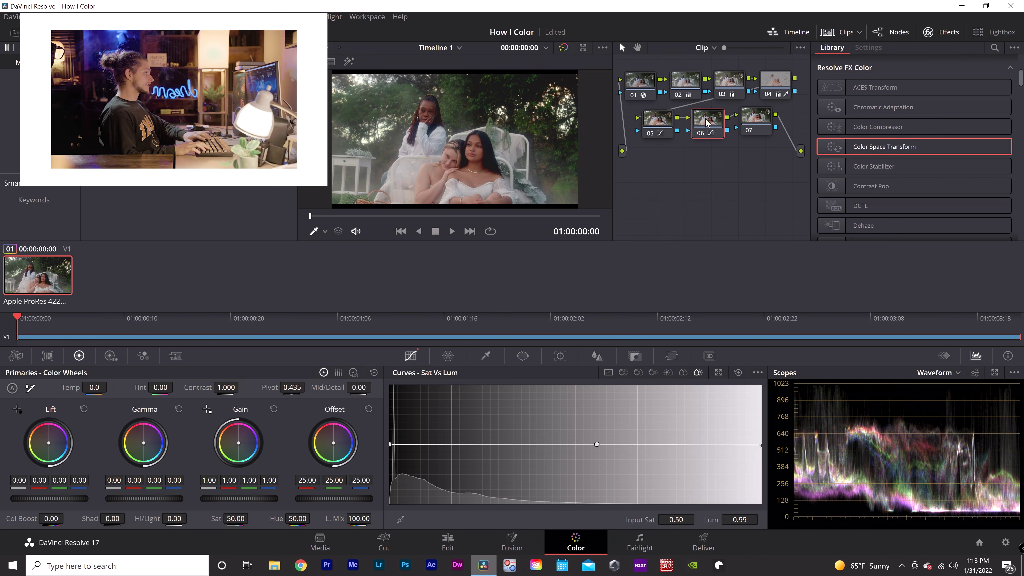
Step: Delete node 06 and undo the deletion to compare the image without its hue, saturation and luminance curves
key(Delete)
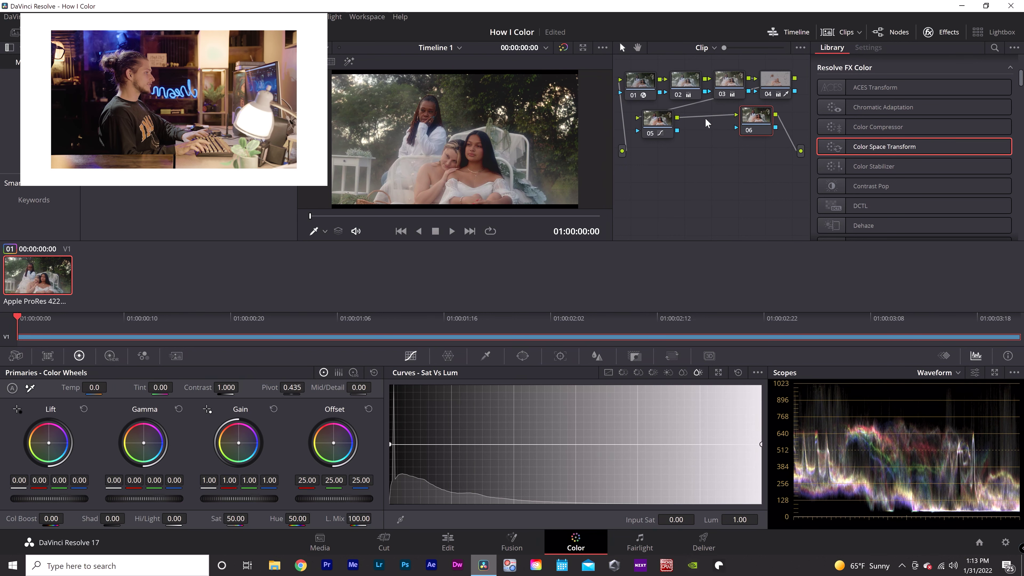
key(ctrl+z)
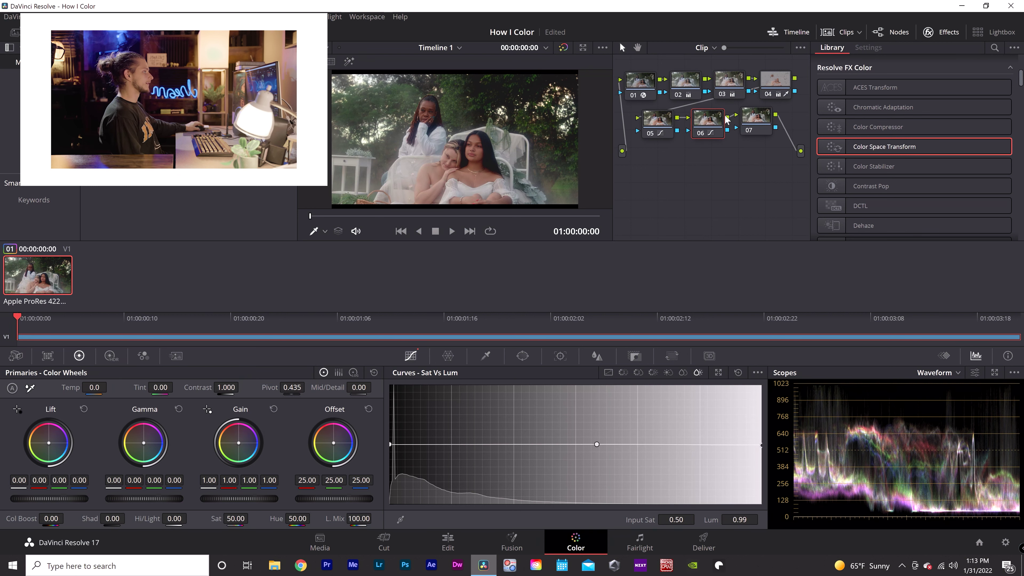
Step: On node 07, tint the shadows teal with the log wheels, to red -0.18, green 0.04 and blue 0.12
drag(759, 125, 761, 126)
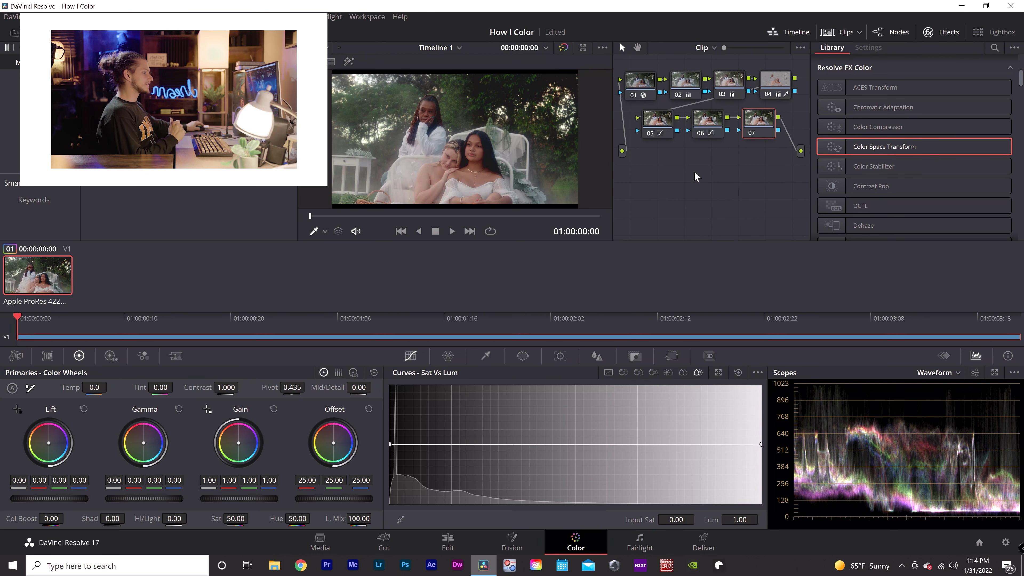
click(354, 373)
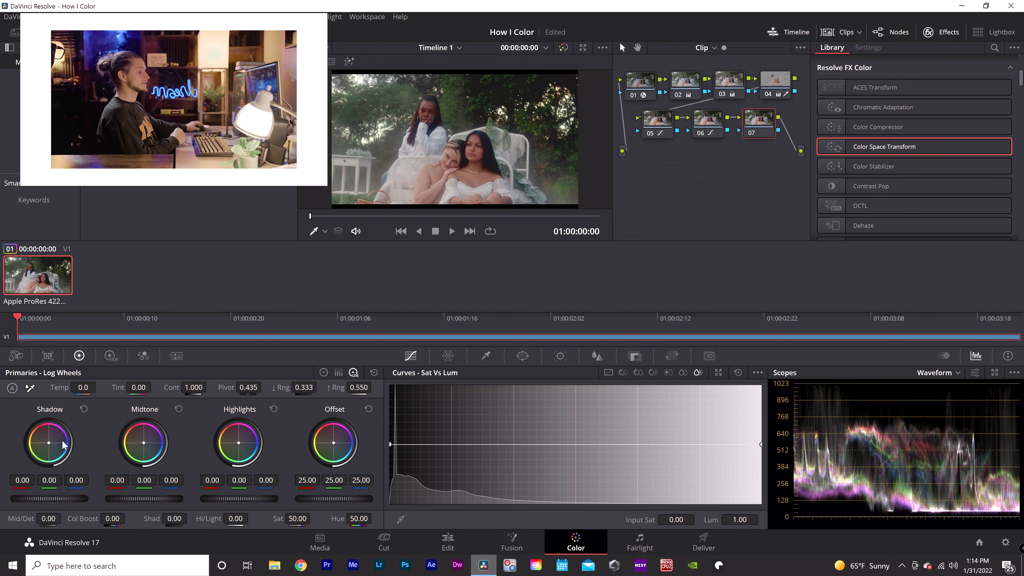
mouse_move(48, 442)
mouse_down()
mouse_move(58, 453)
mouse_move(50, 443)
mouse_up()
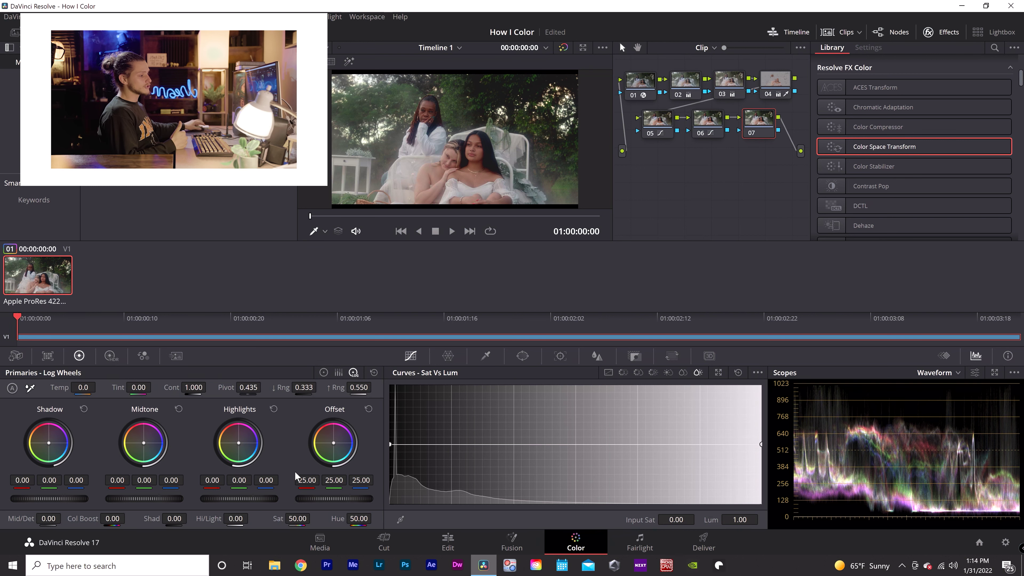
drag(46, 451, 53, 448)
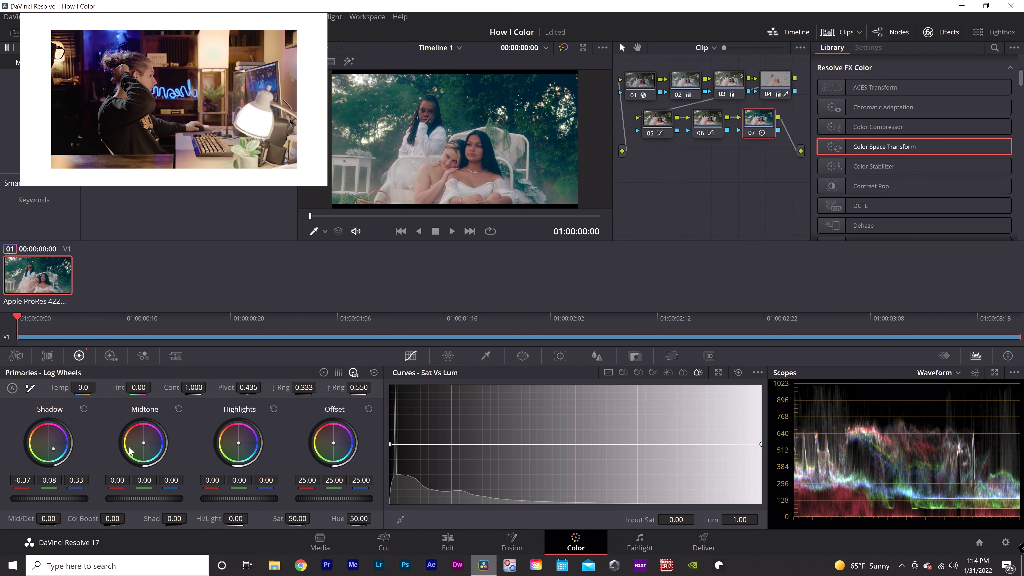
drag(144, 450, 143, 443)
drag(245, 454, 245, 454)
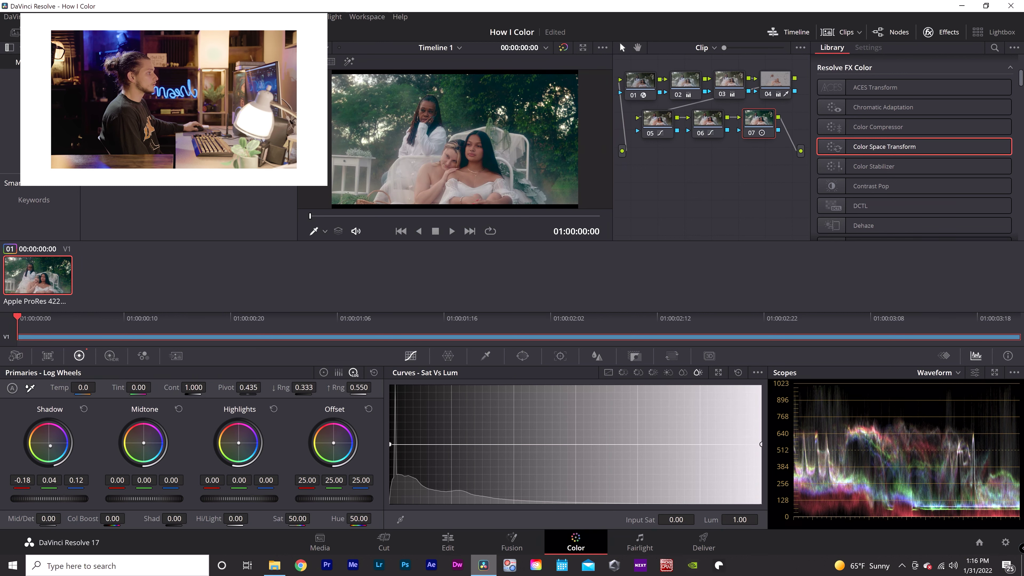
Step: Warm node 07's midtones to 0.01, 0.00, -0.06 and its highlights to 0.13, 0.01, -0.50 in red, green, blue
drag(144, 444, 140, 442)
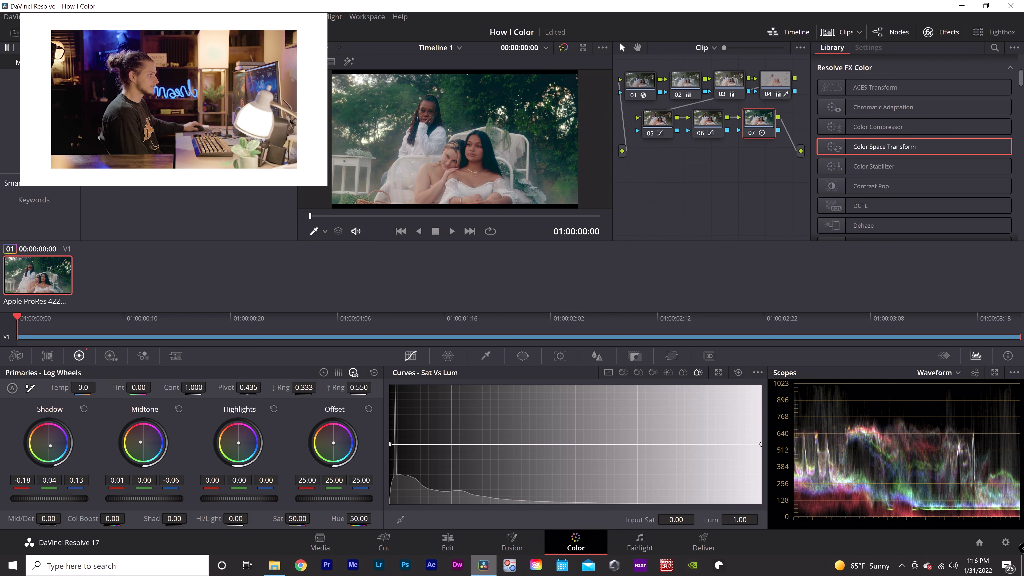
mouse_move(239, 443)
mouse_down()
mouse_move(223, 440)
mouse_move(239, 446)
mouse_up()
drag(238, 445, 231, 441)
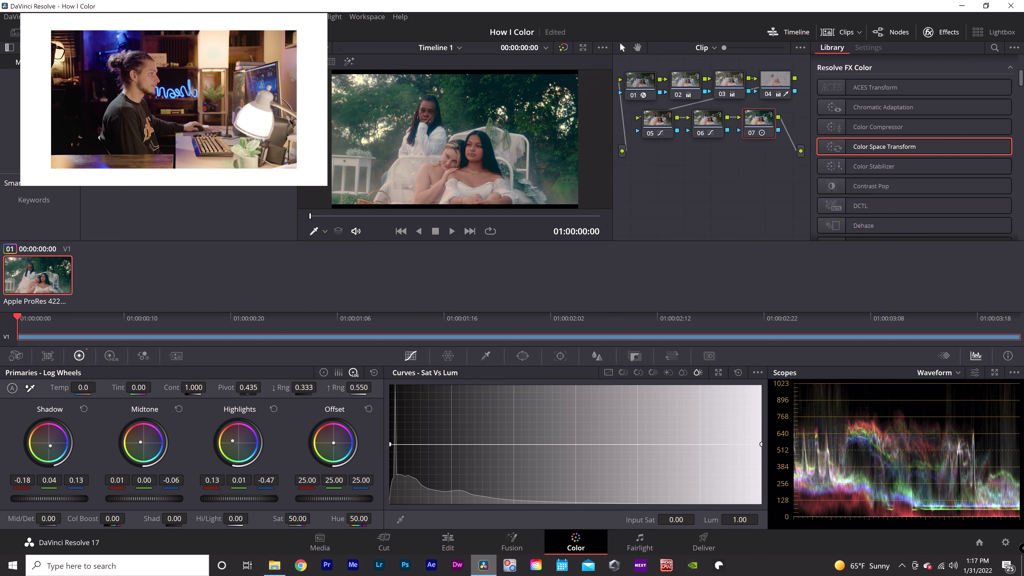
drag(232, 440, 231, 440)
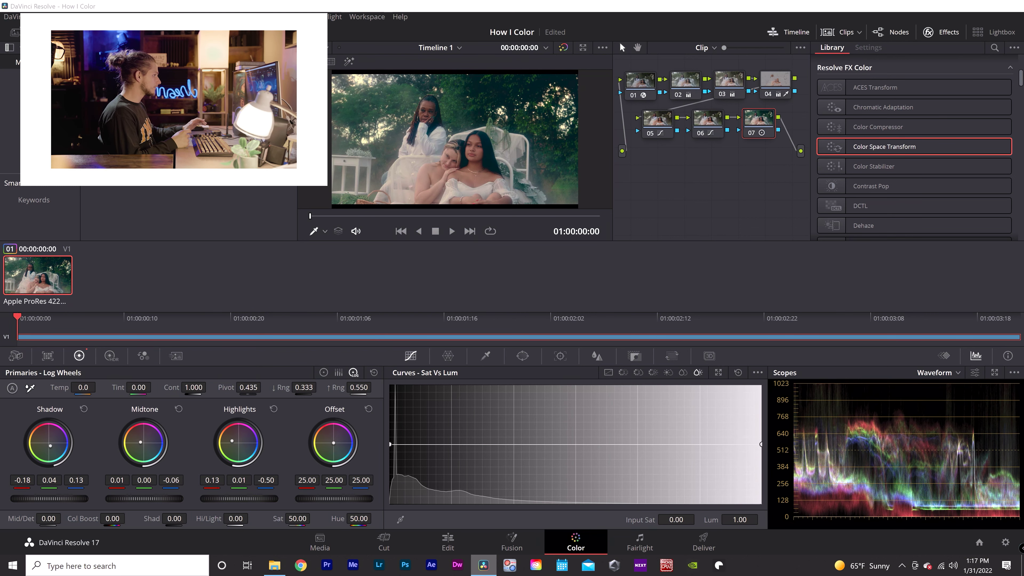
Step: View the shot full screen and toggle all grades off and on to compare the graded and original images
key(ctrl+f)
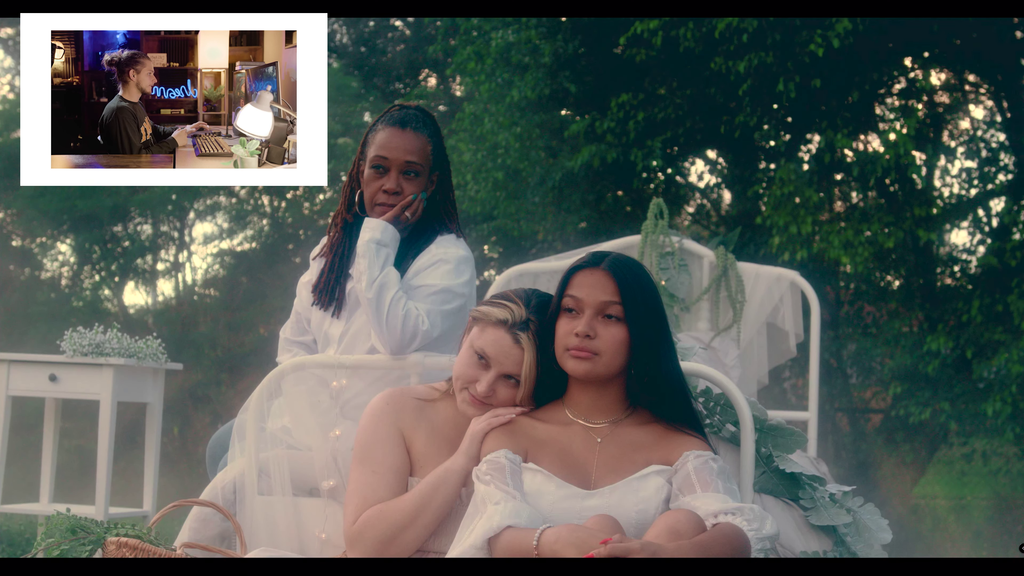
mouse_move(463, 246)
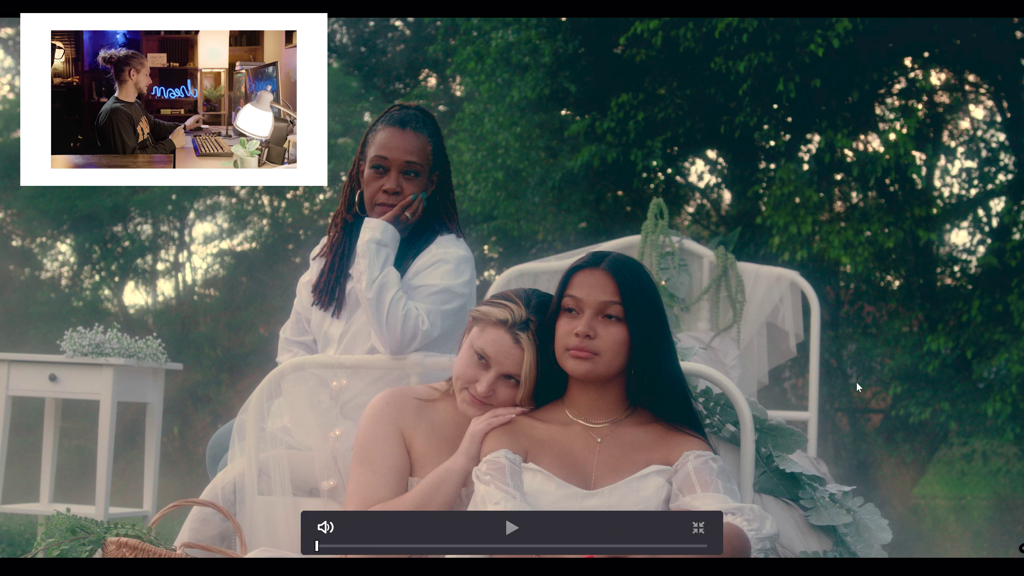
key(shift+d)
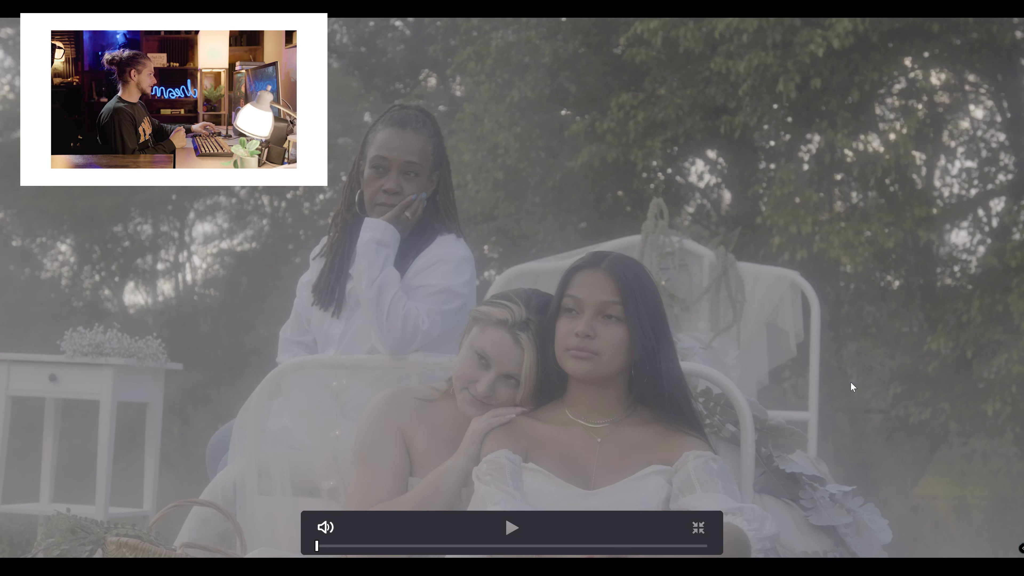
key(shift+d)
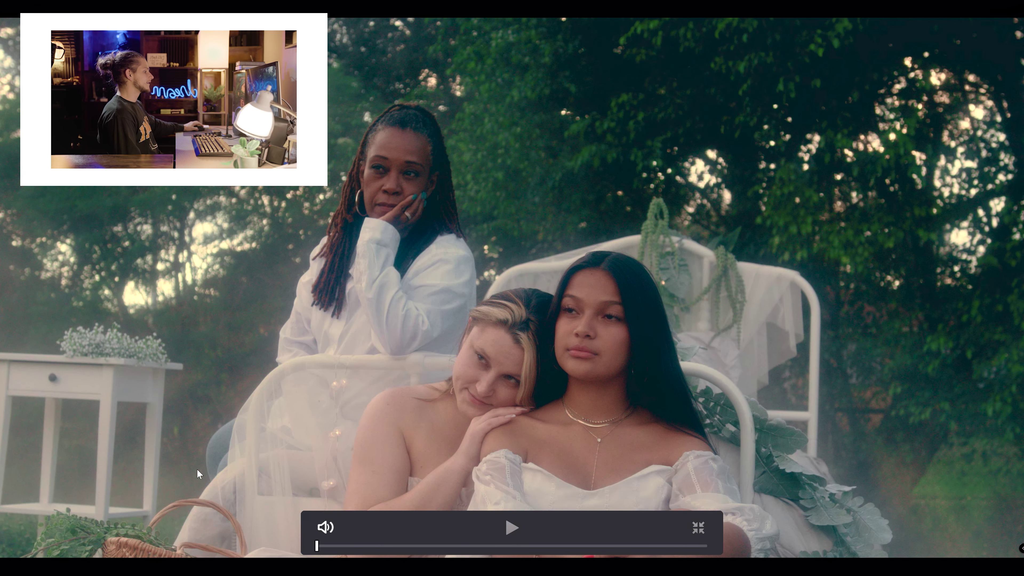
key(Escape)
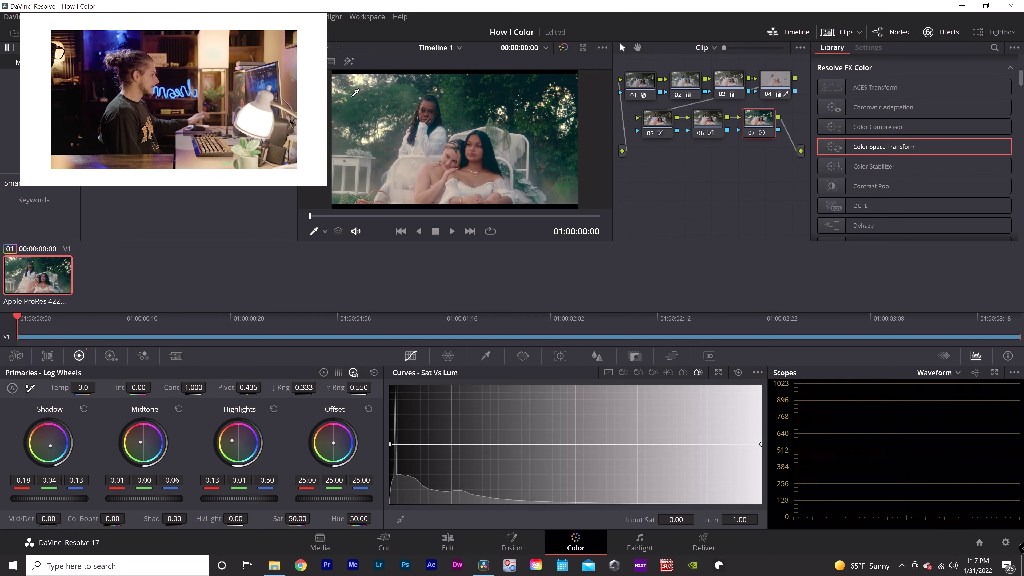
Step: Reset the shadow, midtone and highlight log wheels on node 07 and try tinting them again
double_click(53, 440)
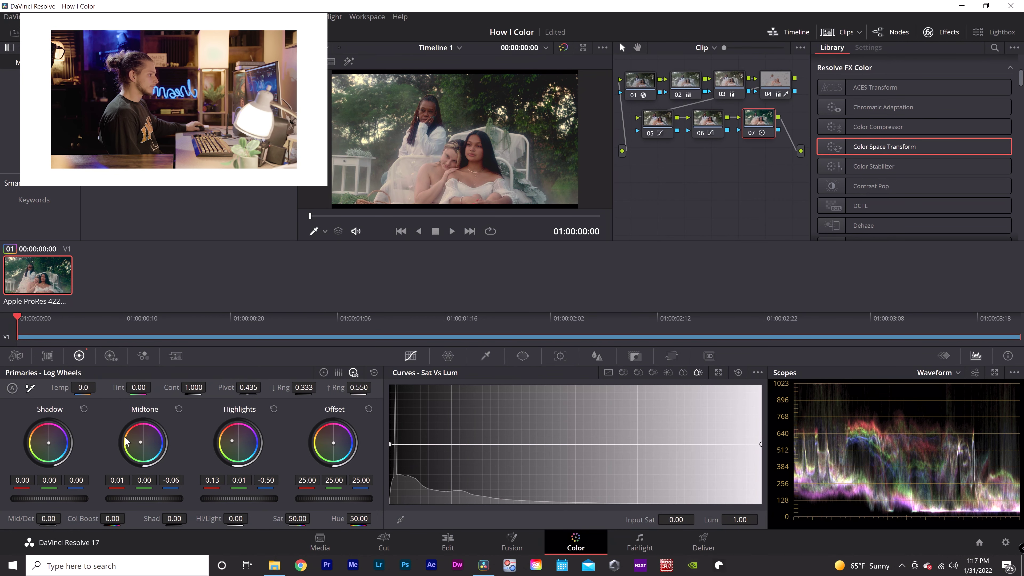
double_click(140, 441)
double_click(241, 445)
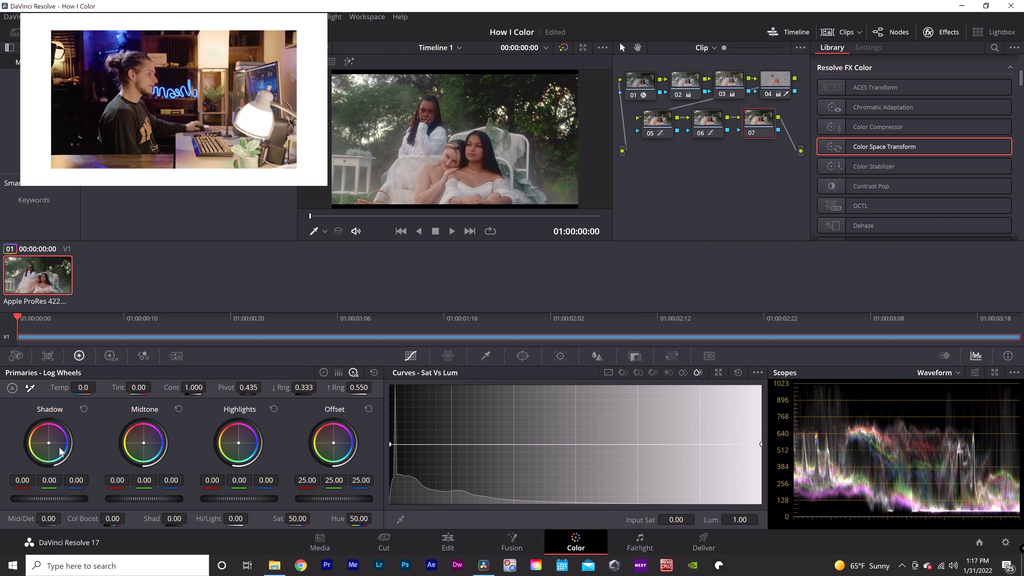
drag(48, 442, 48, 442)
drag(144, 443, 136, 440)
drag(238, 444, 241, 445)
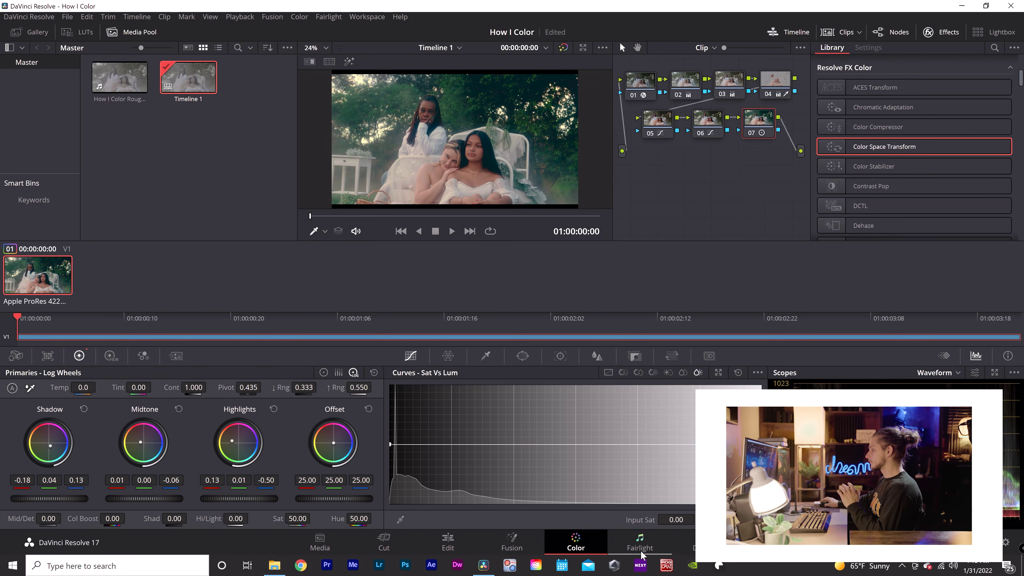
Step: Go to the Deliver page and choose the Premiere XML render preset
click(701, 543)
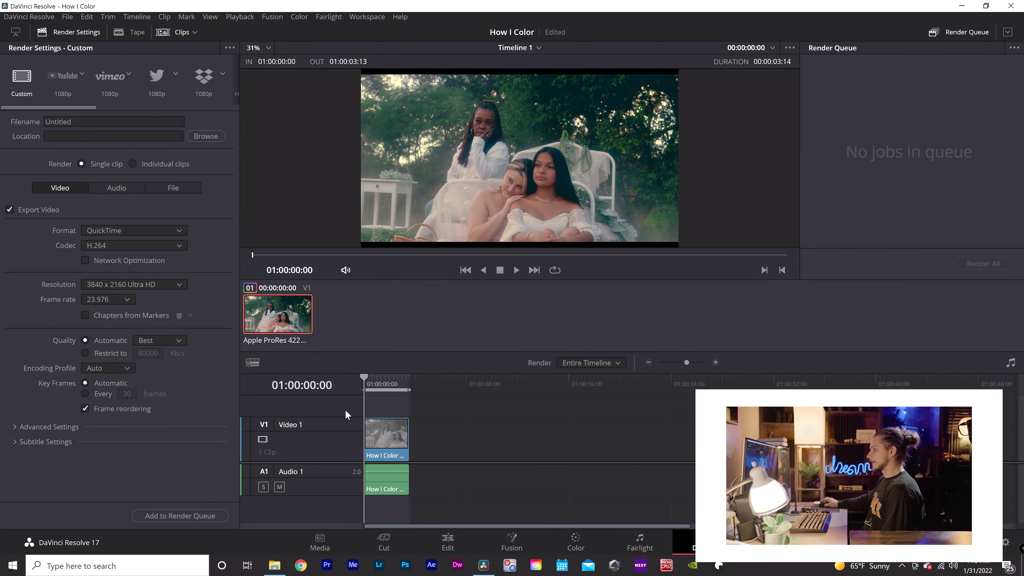
drag(80, 104, 157, 107)
scroll(172, 96, right, 3)
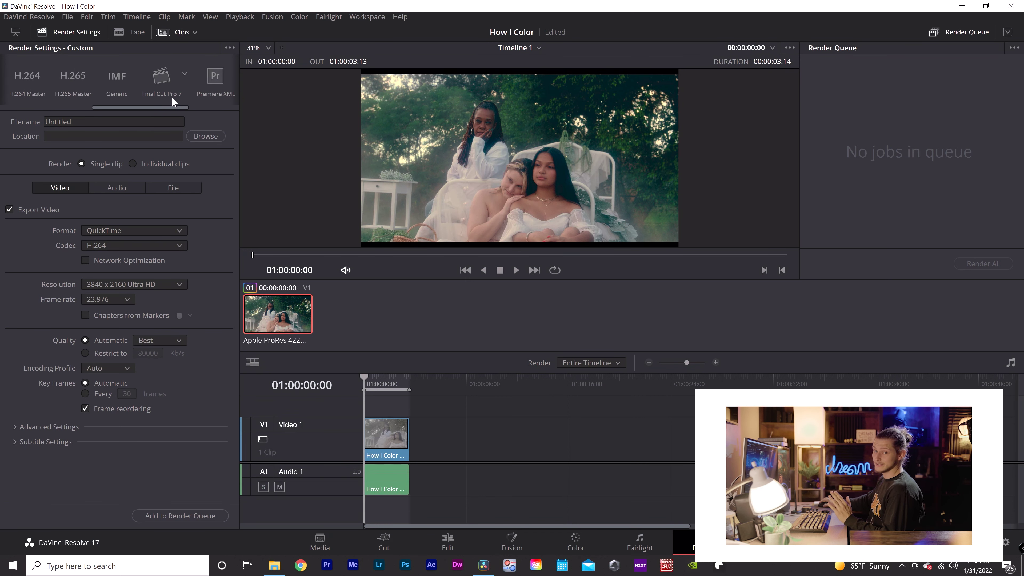
click(167, 81)
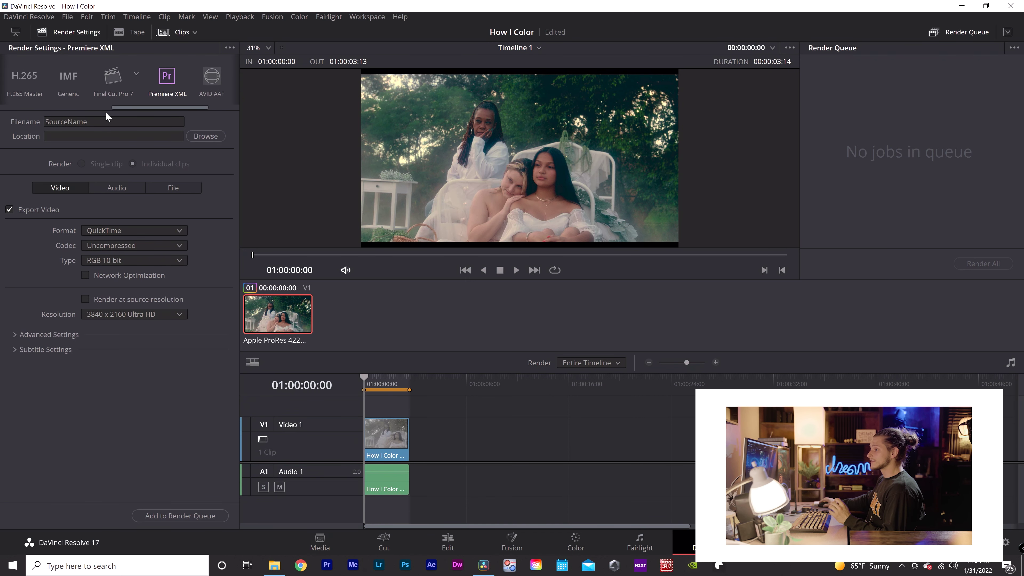
Step: Set the render location to the folder P:\How I Color\Projects
click(207, 136)
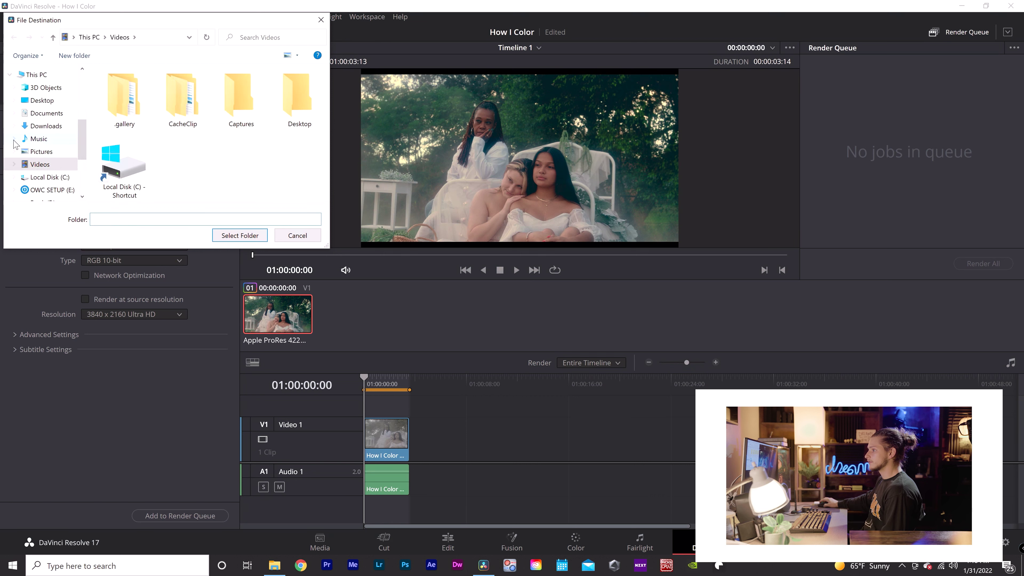
click(26, 160)
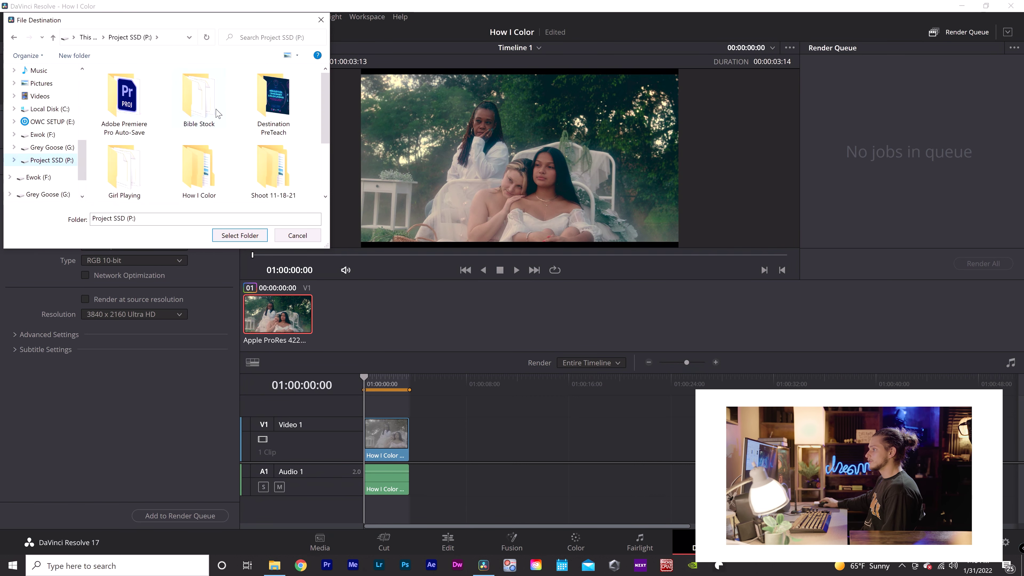
scroll(212, 132, down, 1)
double_click(199, 157)
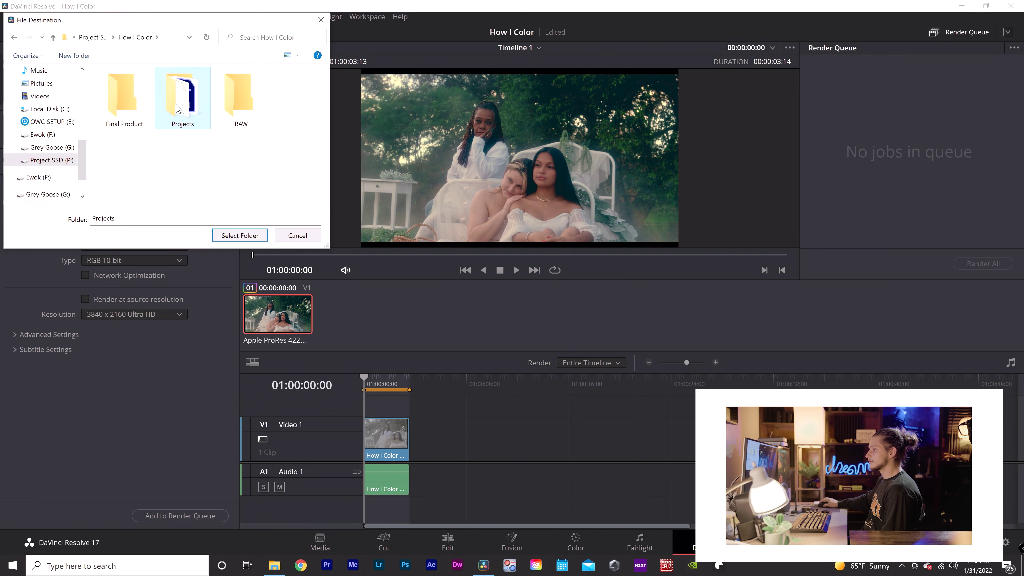
double_click(178, 91)
click(239, 235)
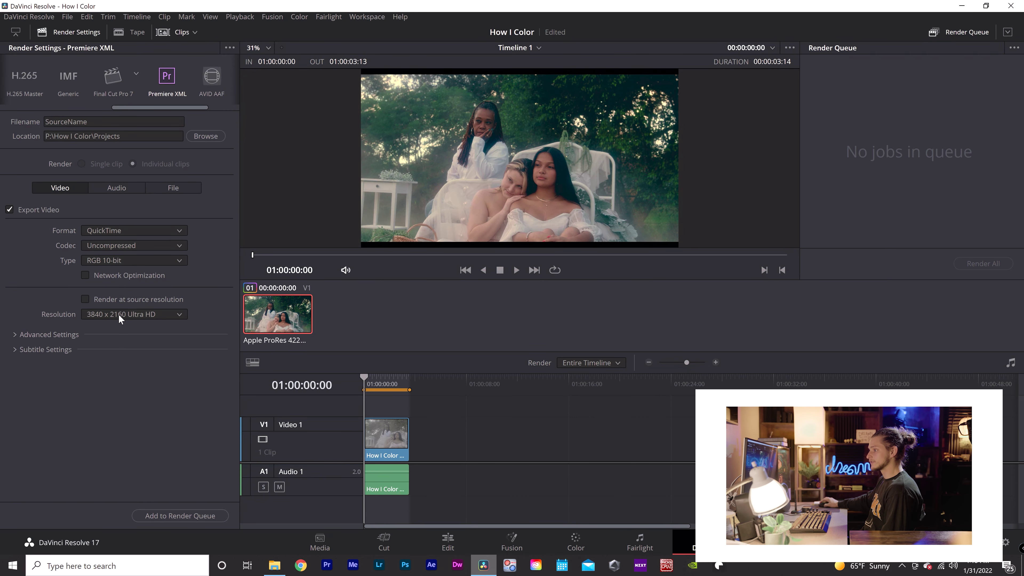
Step: Add the timeline to the render queue, render it and save the project
click(184, 515)
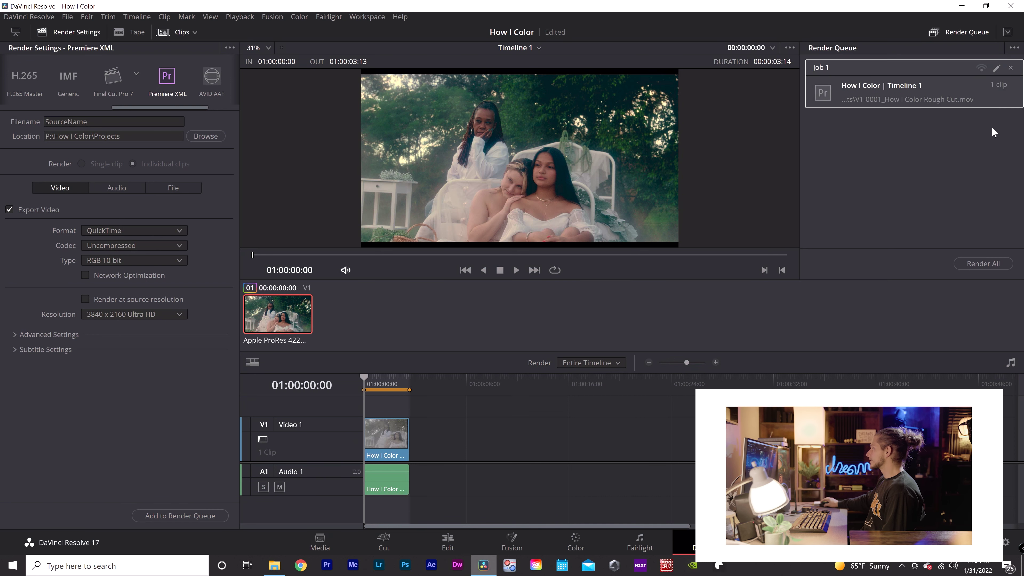
click(986, 264)
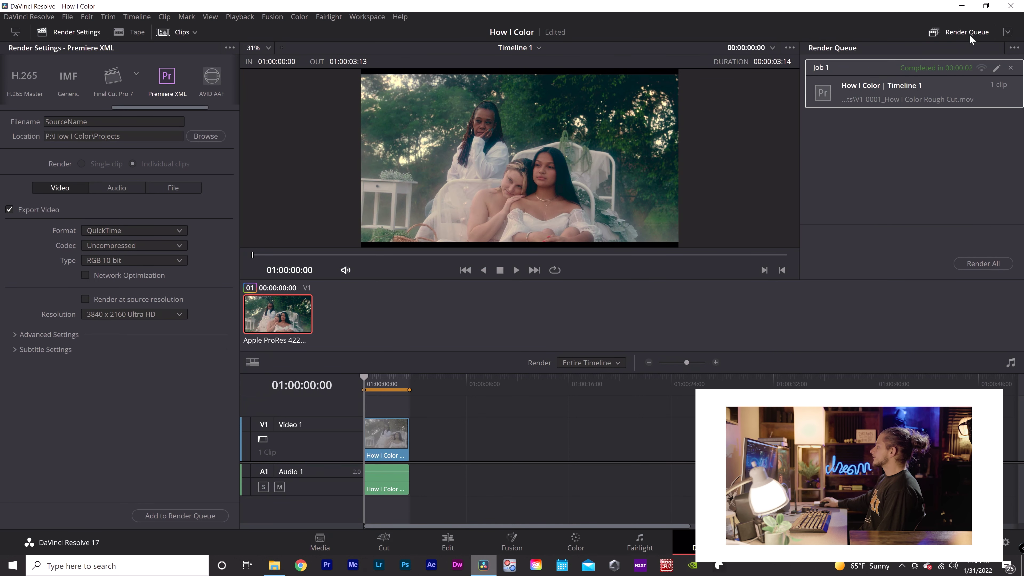
key(ctrl+s)
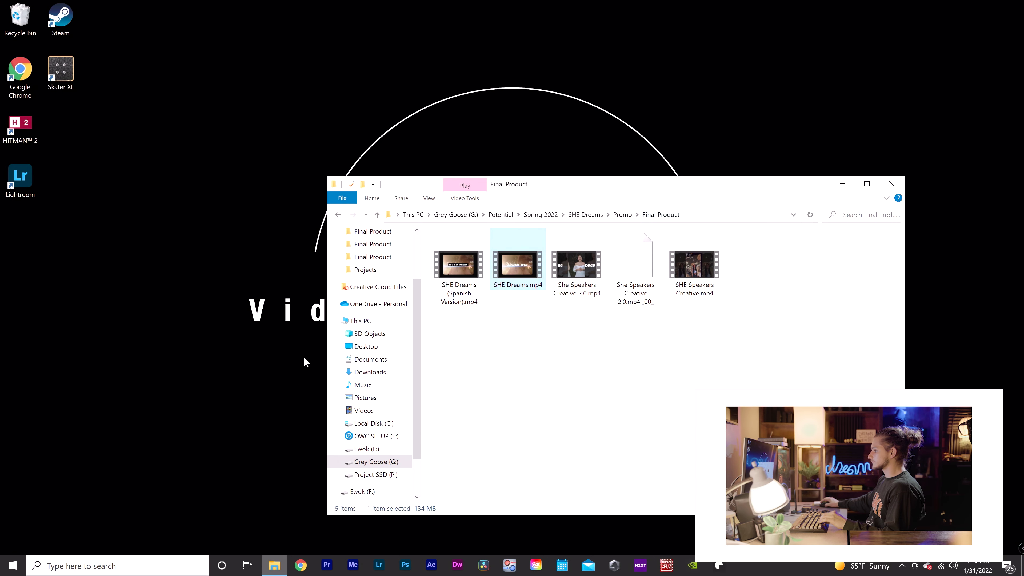
Step: Close the open File Explorer window and create a Premiere Pro project named How I Color Final in P:\How I Color\Projects
click(381, 476)
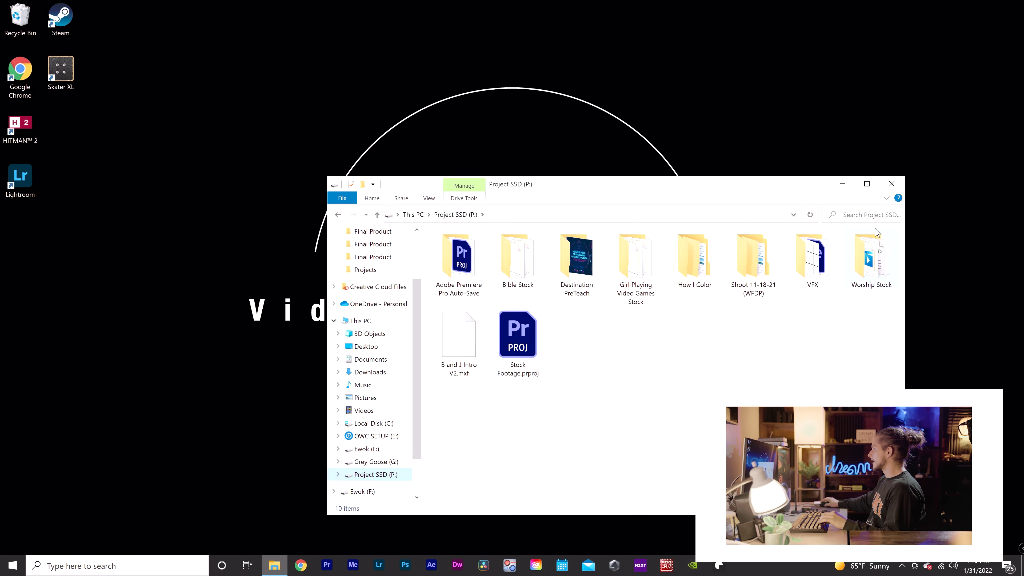
click(892, 183)
click(335, 565)
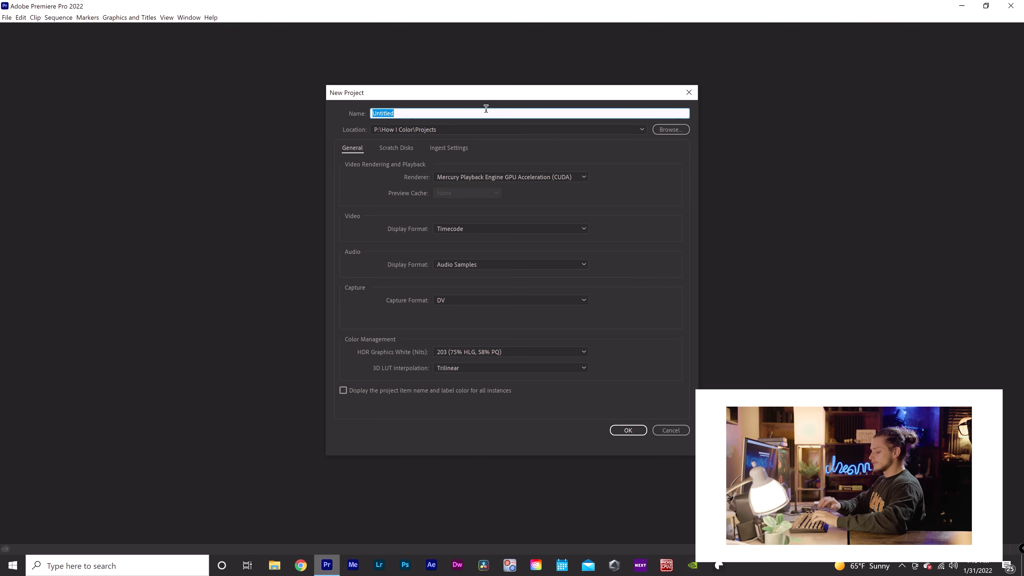
text(How I Color Final)
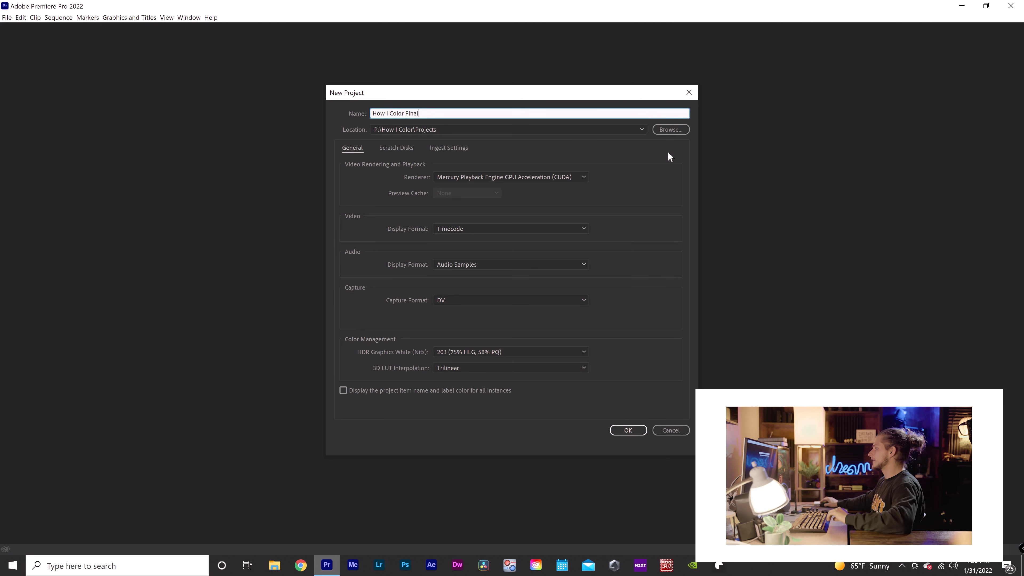
click(634, 429)
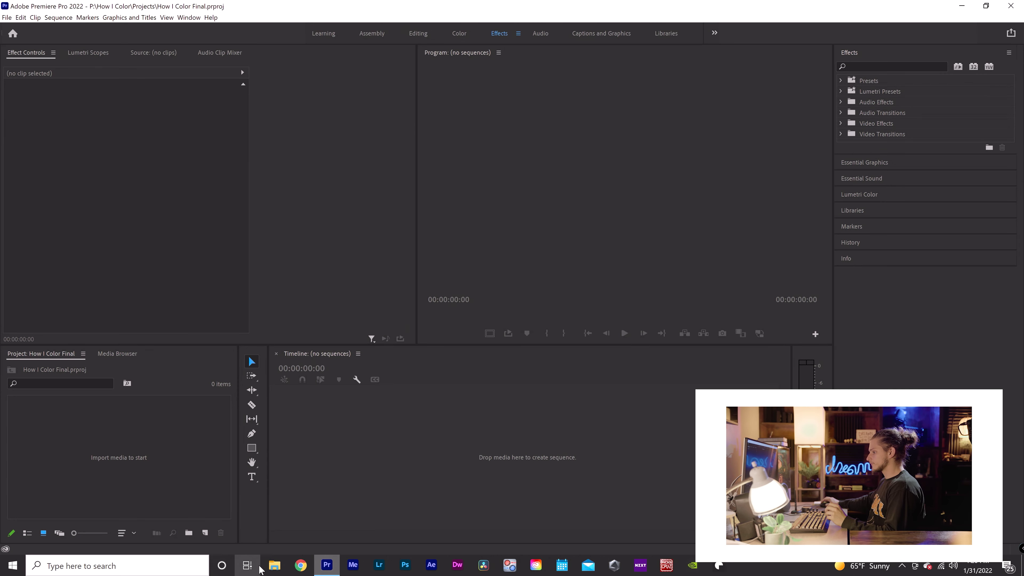
Step: Open the Projects folder inside How I Color on the Project SSD (P:) drive in File Explorer
click(275, 565)
scroll(371, 345, down, 2)
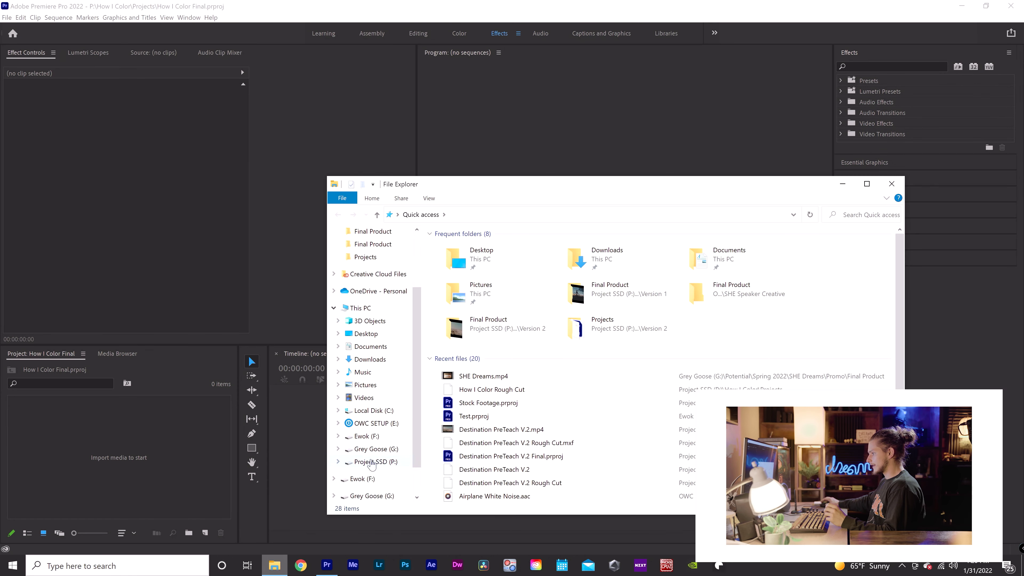
click(371, 462)
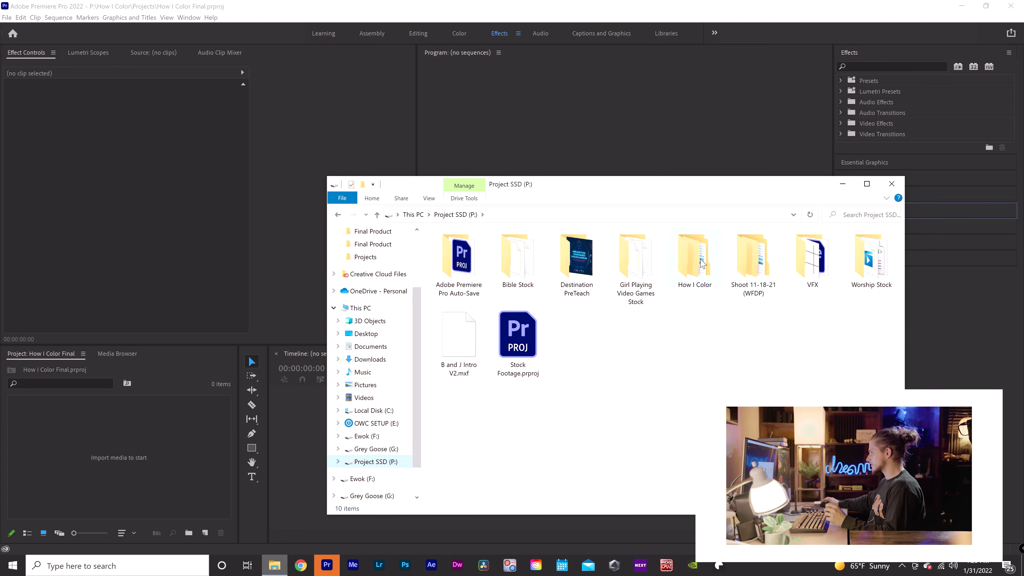
double_click(691, 264)
double_click(520, 260)
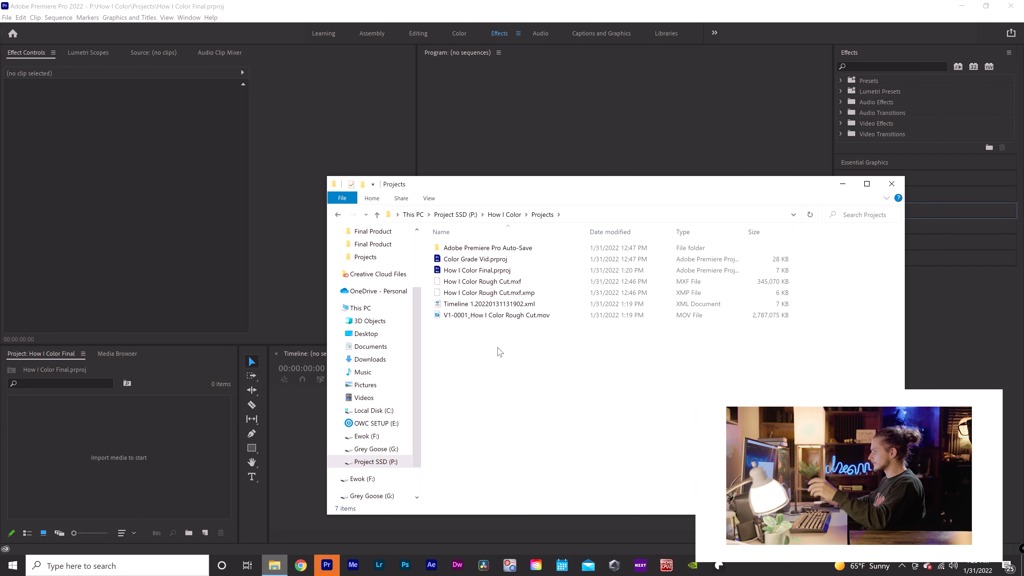
Step: Create a folder named Colored Clips and move the rendered timeline XML and V1-0001_How I Color Rough Cut.mov into it
key(ctrl+shift+n)
text(Colored Clips)
key(Return)
drag(496, 360, 489, 313)
Step: Import V1-0001_How I Color Rough Cut.mov from Colored Clips into Premiere Pro and play it in a new sequence made from the clip
drag(473, 267, 140, 449)
double_click(462, 259)
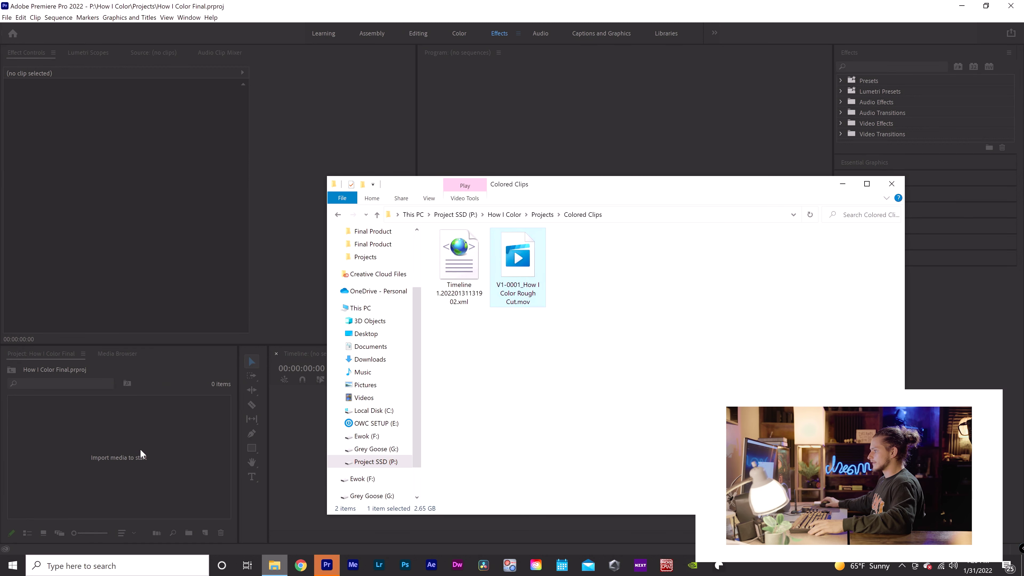
drag(60, 428, 428, 439)
key(space)
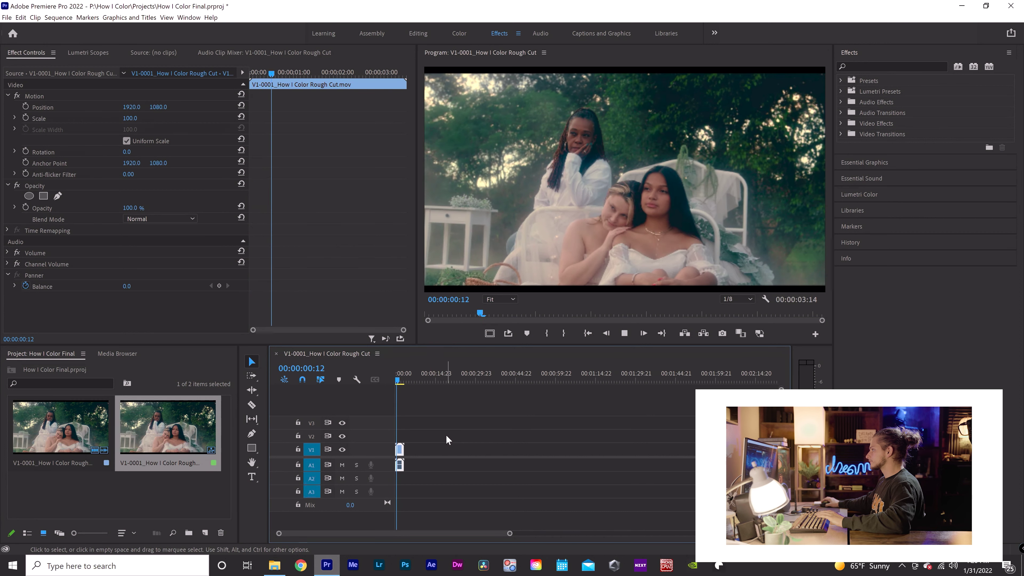
Step: Return the playhead to the start of the sequence and find the Crop video effect
key(Home)
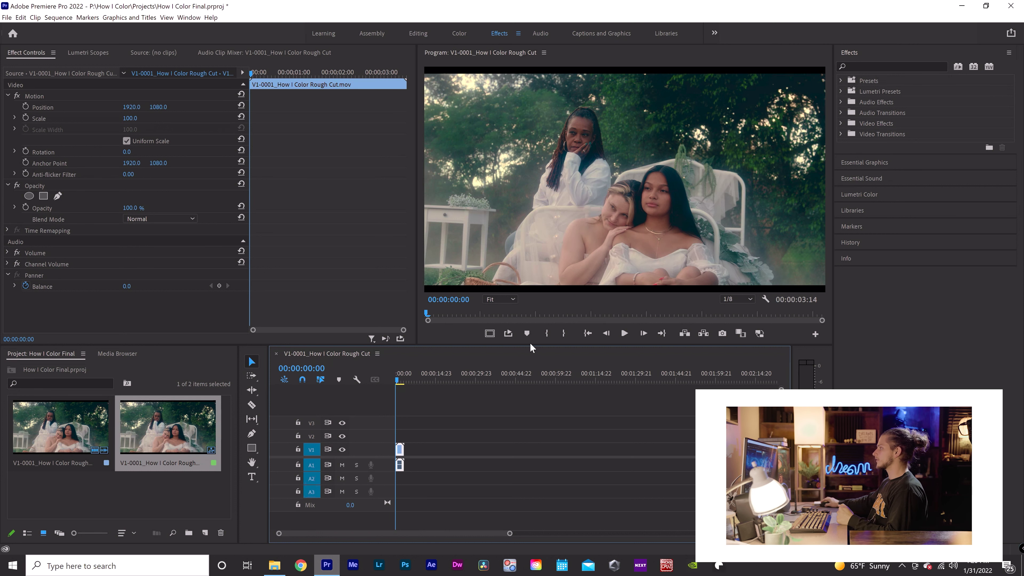
click(909, 66)
text(crop)
mouse_move(881, 145)
mouse_down()
mouse_move(388, 440)
mouse_move(889, 153)
mouse_up()
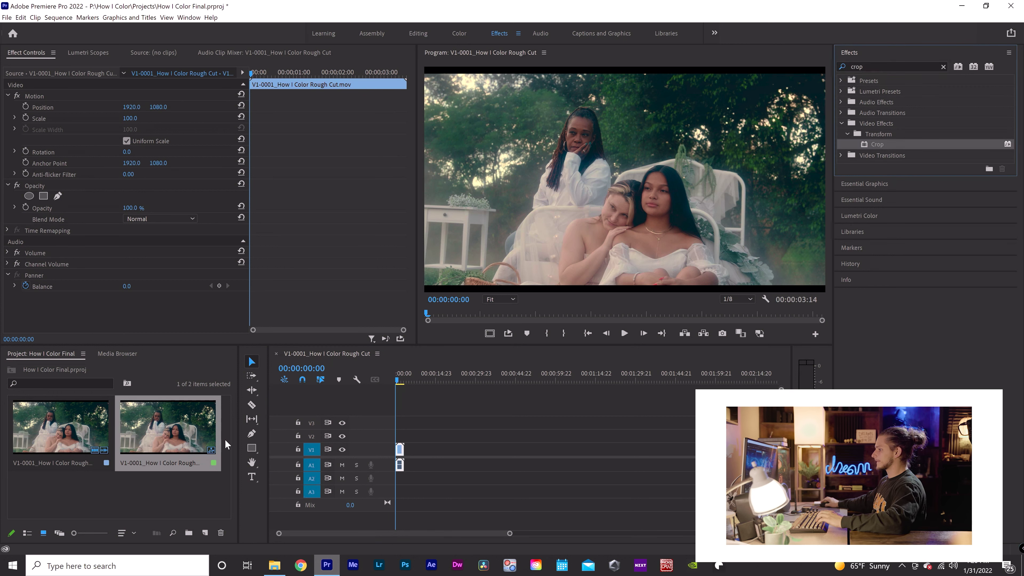
Step: Create an adjustment layer with the default settings and place it on track V3 above the graded clip
right_click(145, 513)
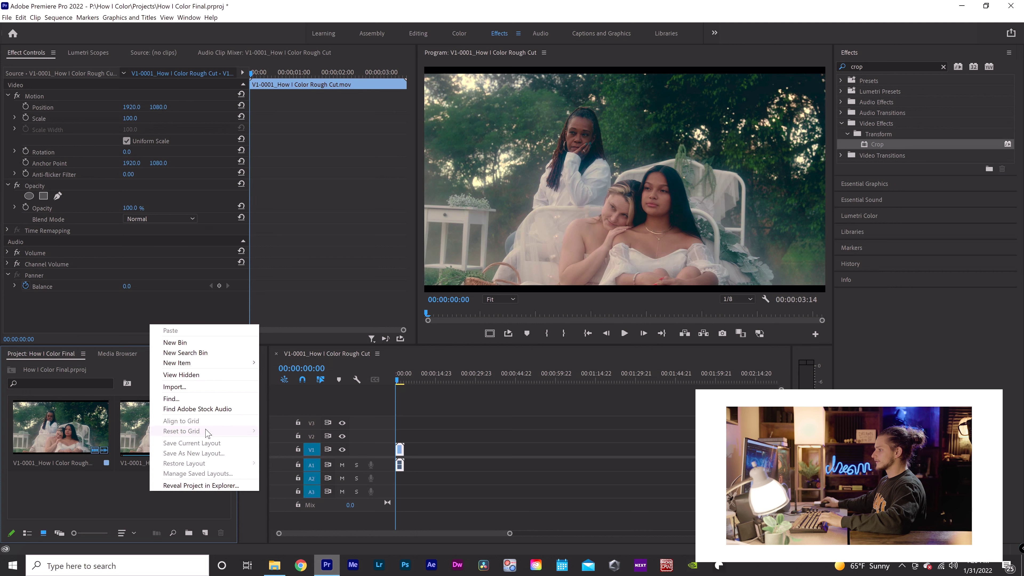
mouse_move(204, 363)
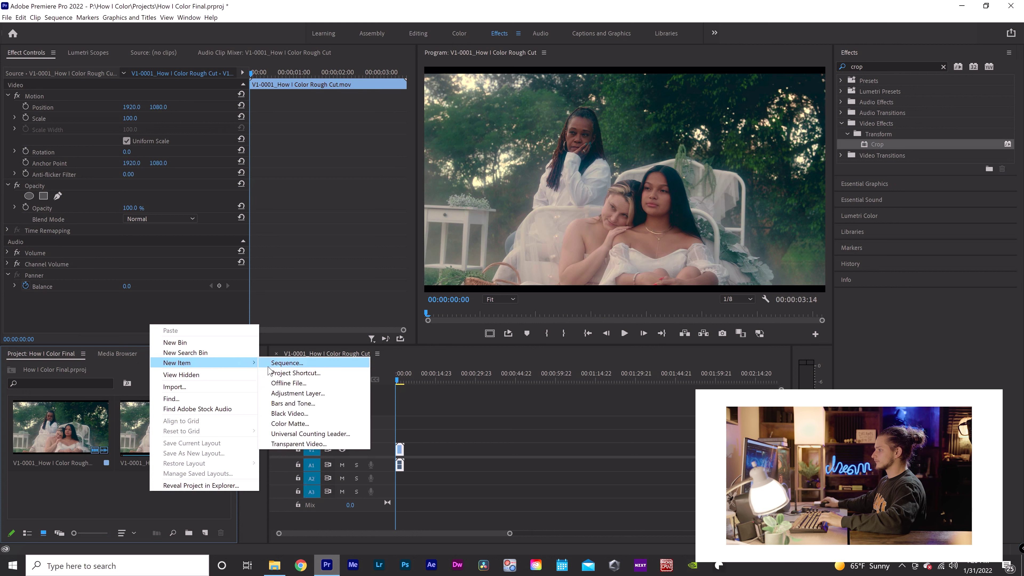
click(300, 393)
click(528, 318)
drag(191, 441, 400, 423)
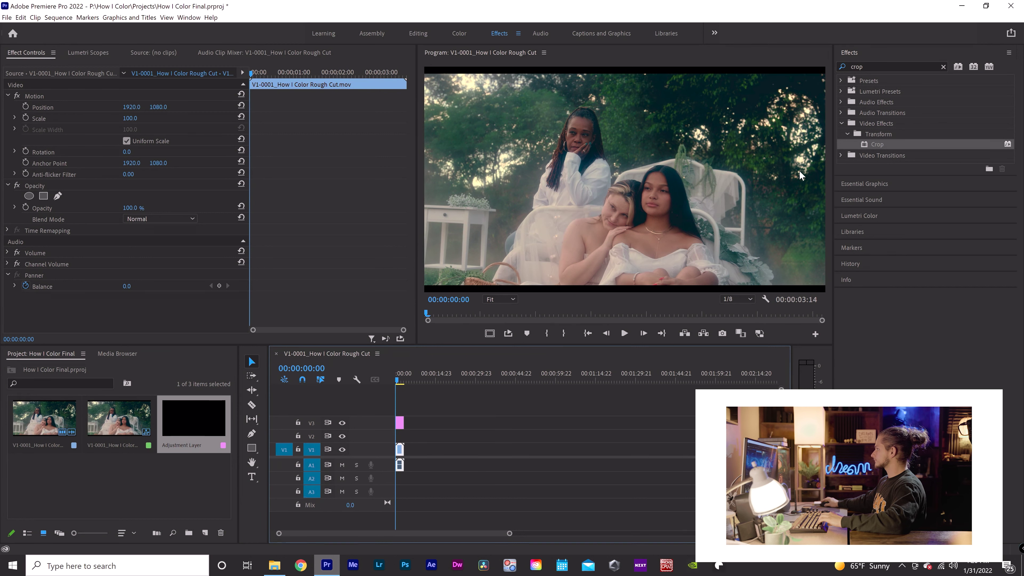
Step: Apply the Crop effect to the adjustment layer with Top and Bottom at 15%
drag(877, 146, 399, 423)
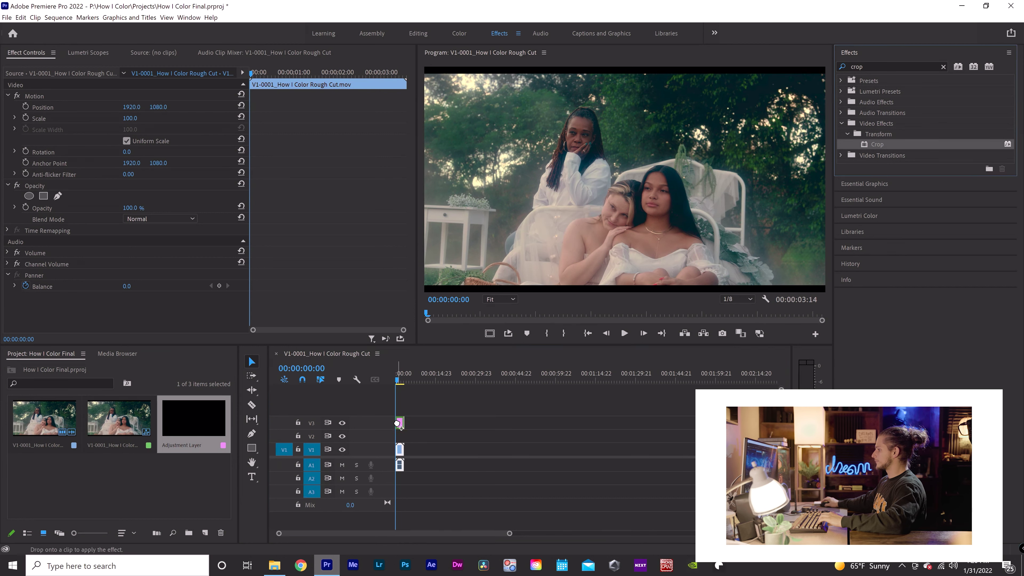
click(130, 276)
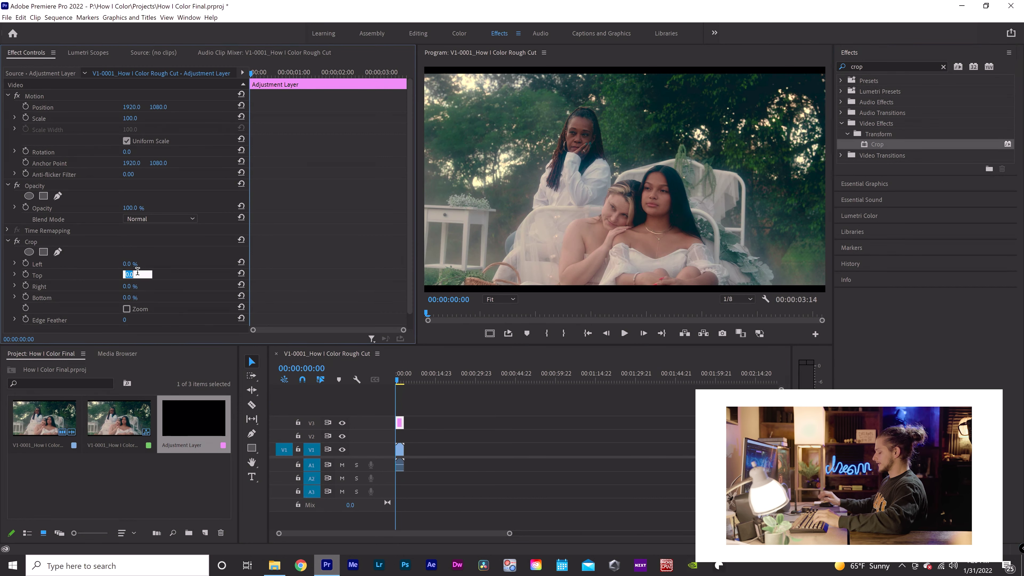
text(15)
key(Tab)
key(Tab)
text(15)
key(Return)
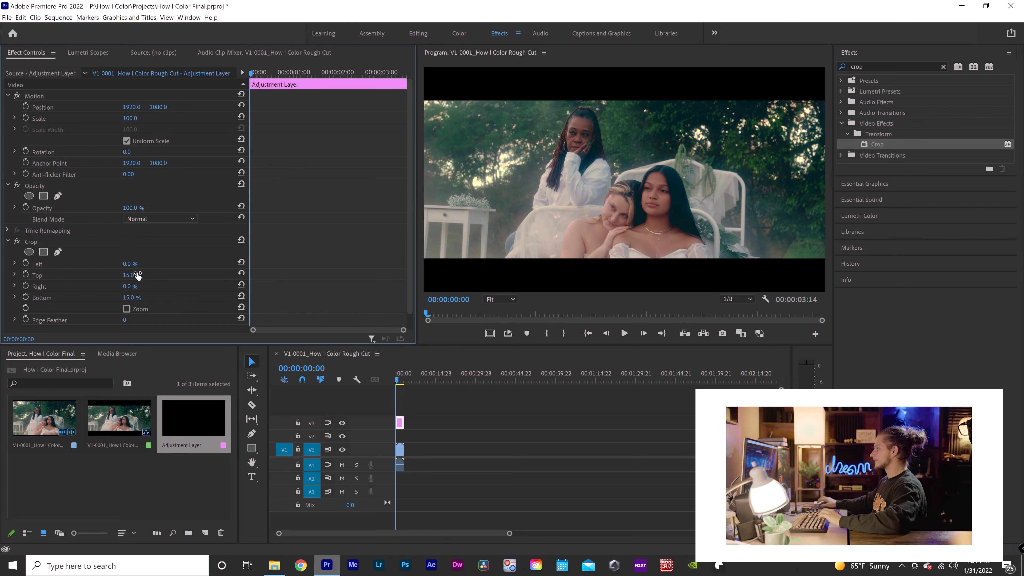
Step: Set the adjustment layer's Crop Top and Bottom values to 12%
click(130, 275)
text(12)
key(Tab)
key(Tab)
text(12)
key(Return)
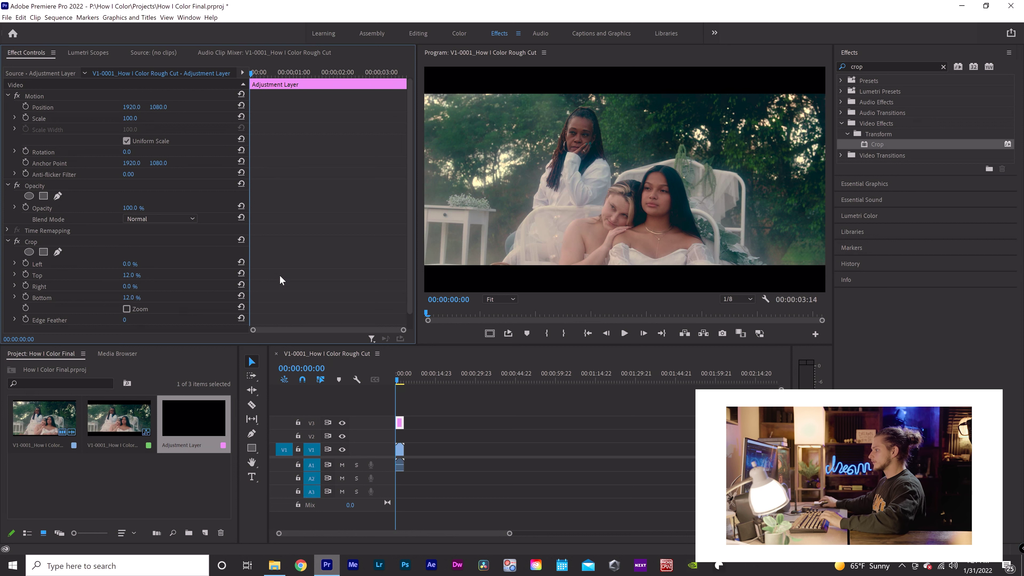
Step: Reframe the graded clip on V1 by shifting its vertical position to 999
click(401, 450)
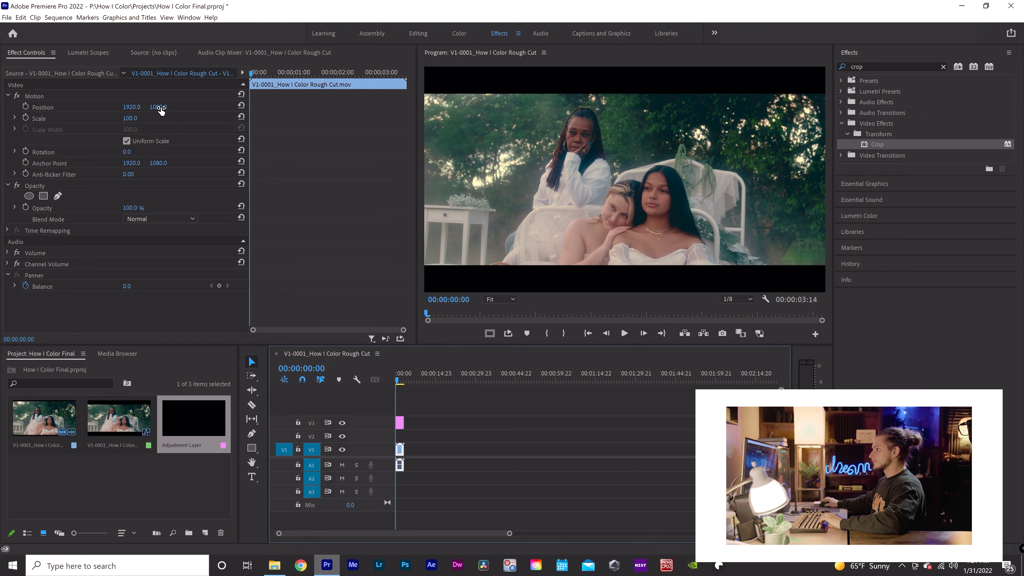
drag(161, 111, 128, 111)
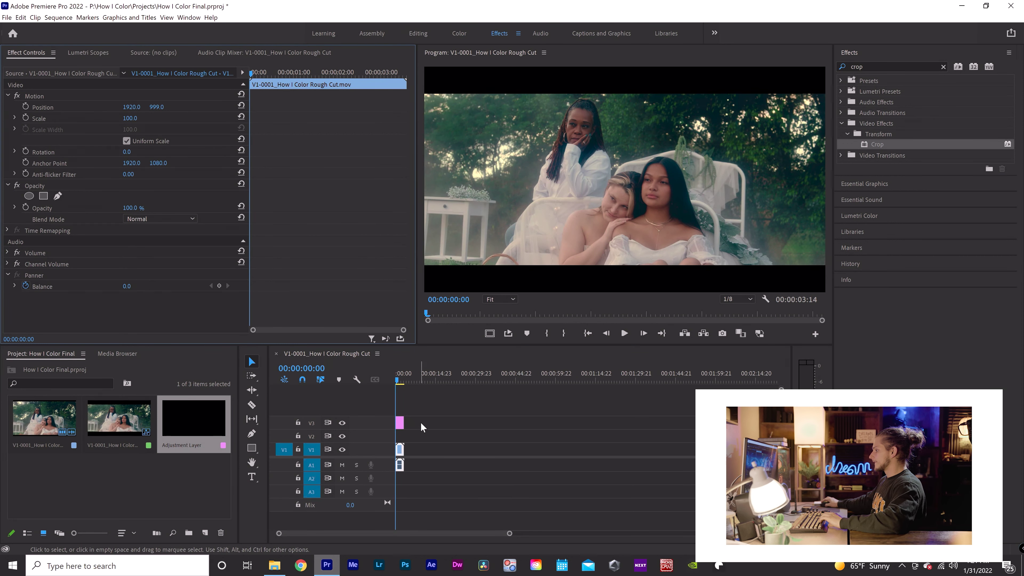
Step: Mark the full clip as the sequence's in-to-out range, render its video preview and play it
key(Down)
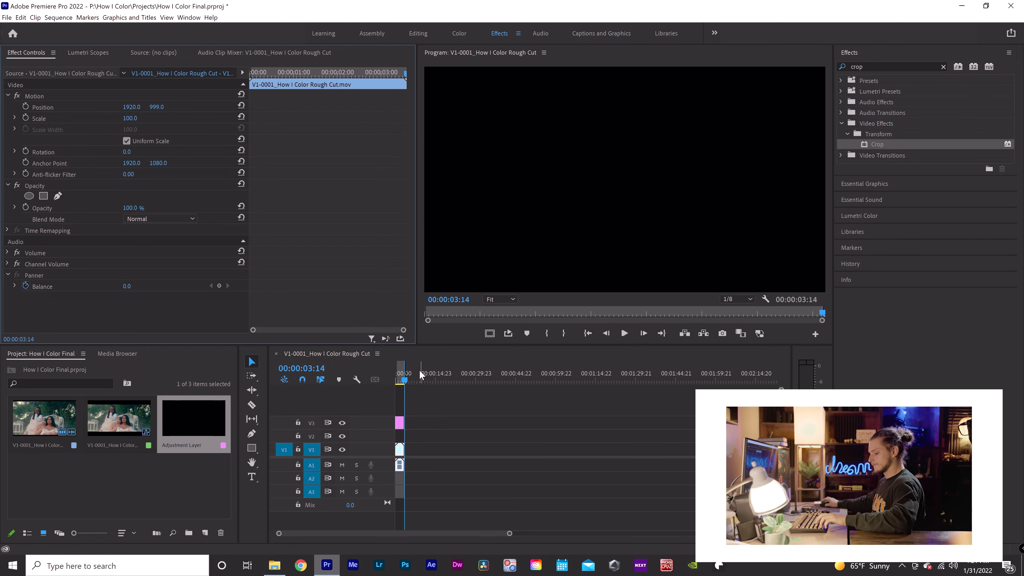
key(Return)
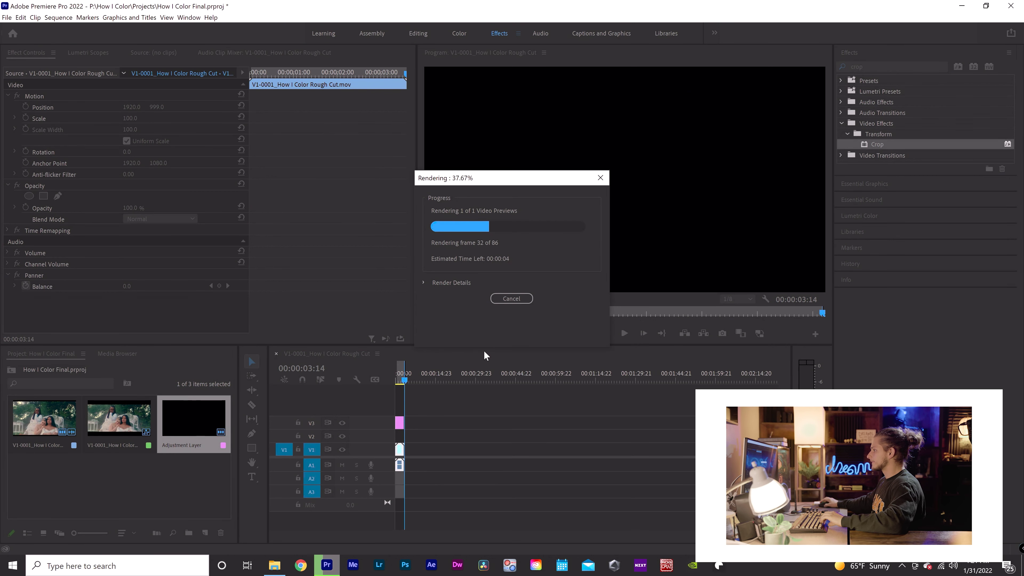
click(7, 17)
click(627, 208)
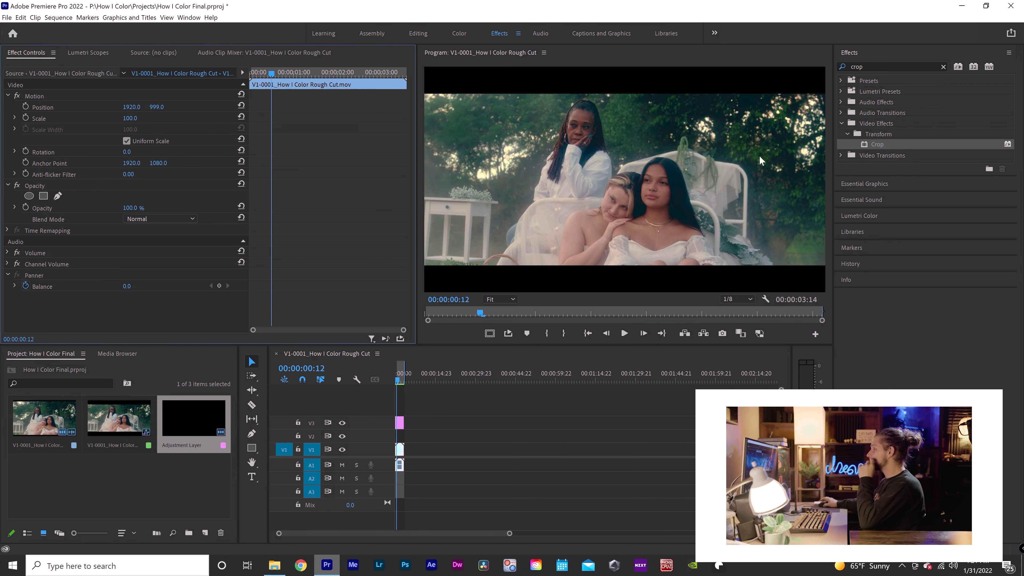
Step: Start a media export of the sequence in HEVC (H.265) format with the Default H265 preset
click(491, 423)
click(11, 18)
mouse_move(64, 296)
click(175, 298)
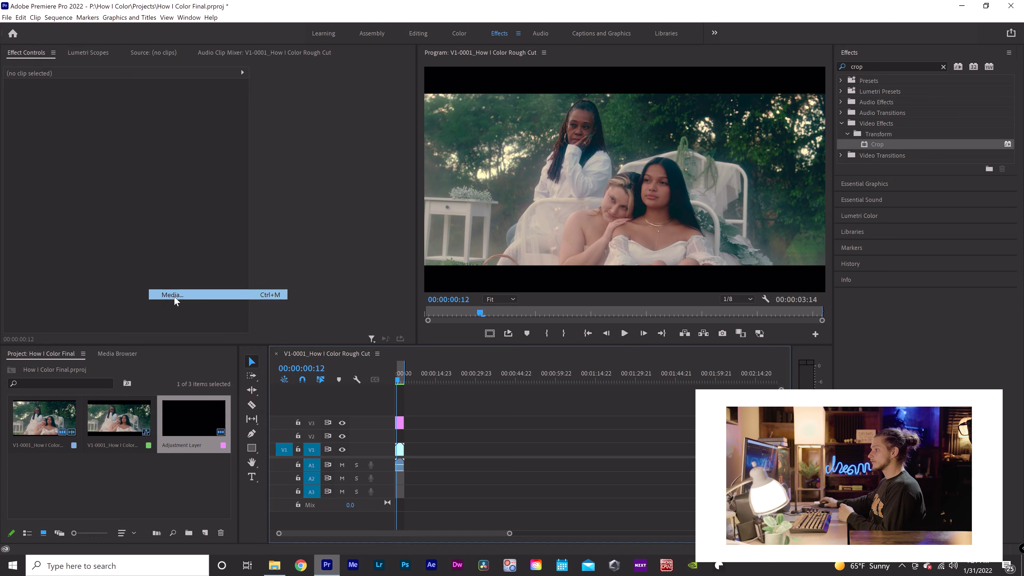
click(720, 112)
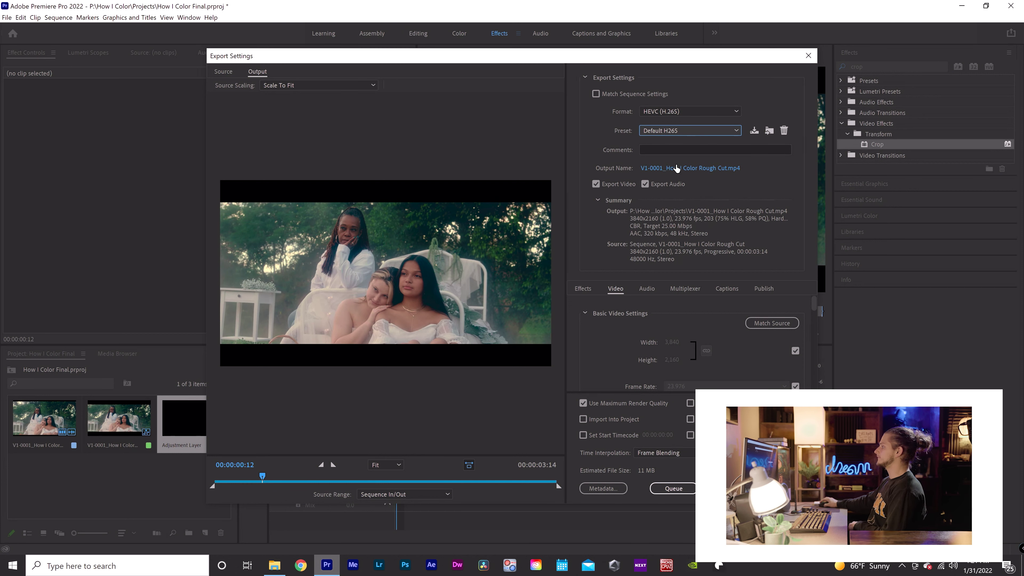
Step: Name the export How I Color.mp4 and set its destination to P:\How I Color\Final Product
click(678, 168)
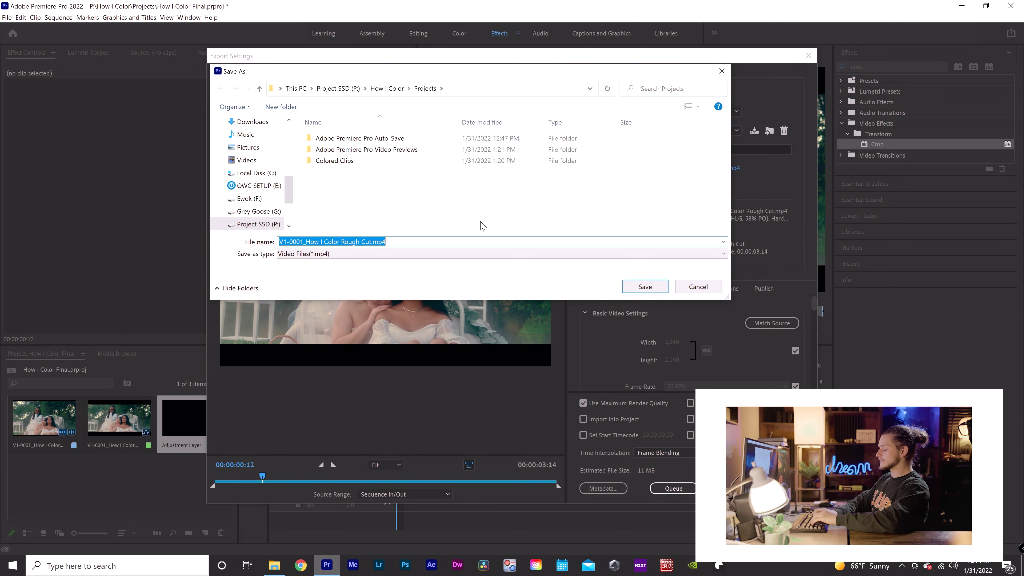
text(How I Color)
key(Return)
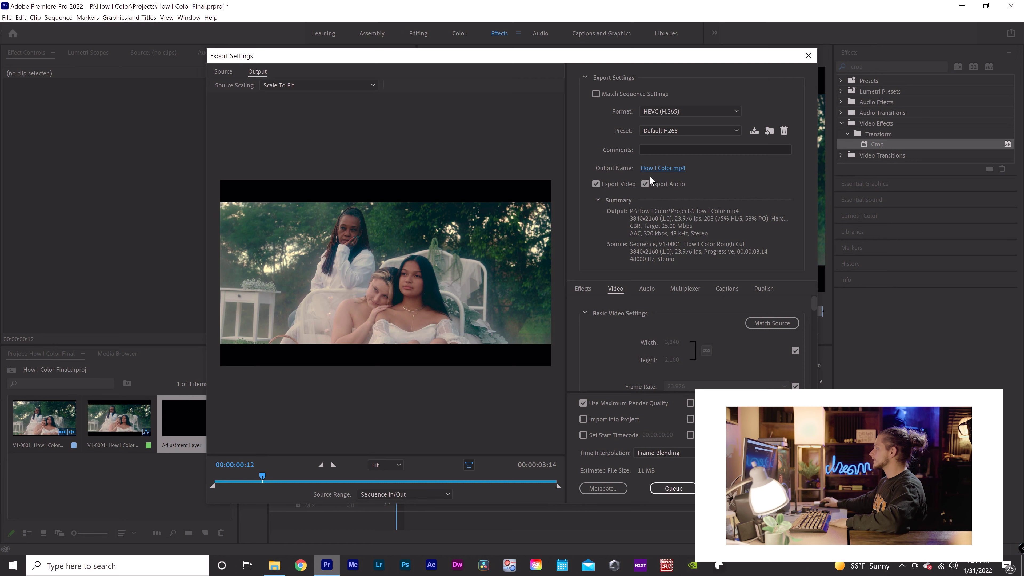
click(660, 168)
click(379, 88)
click(337, 145)
double_click(338, 146)
click(645, 287)
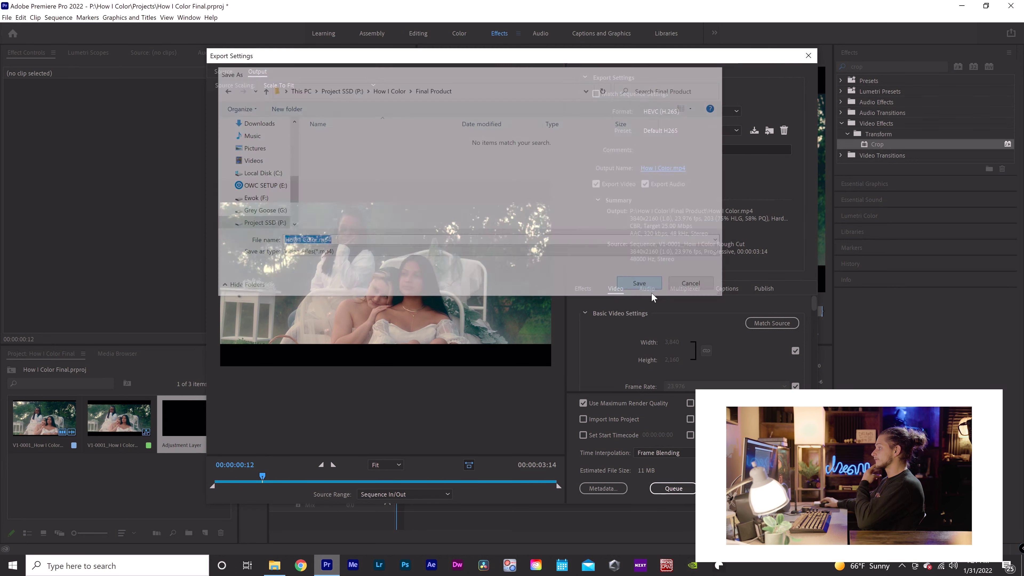
Step: Send the export to the Adobe Media Encoder queue, encode it and close Media Encoder
click(719, 488)
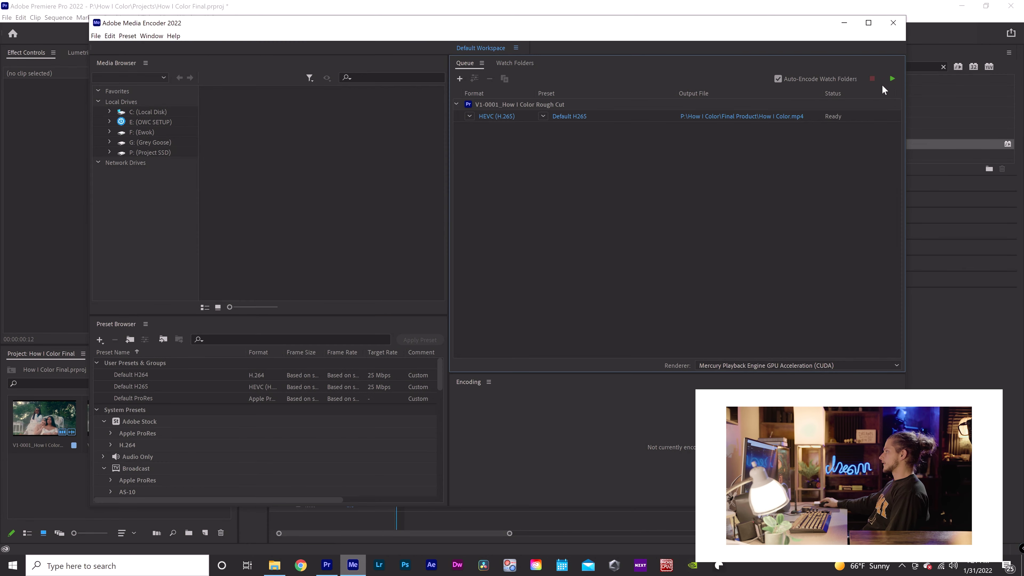
click(890, 80)
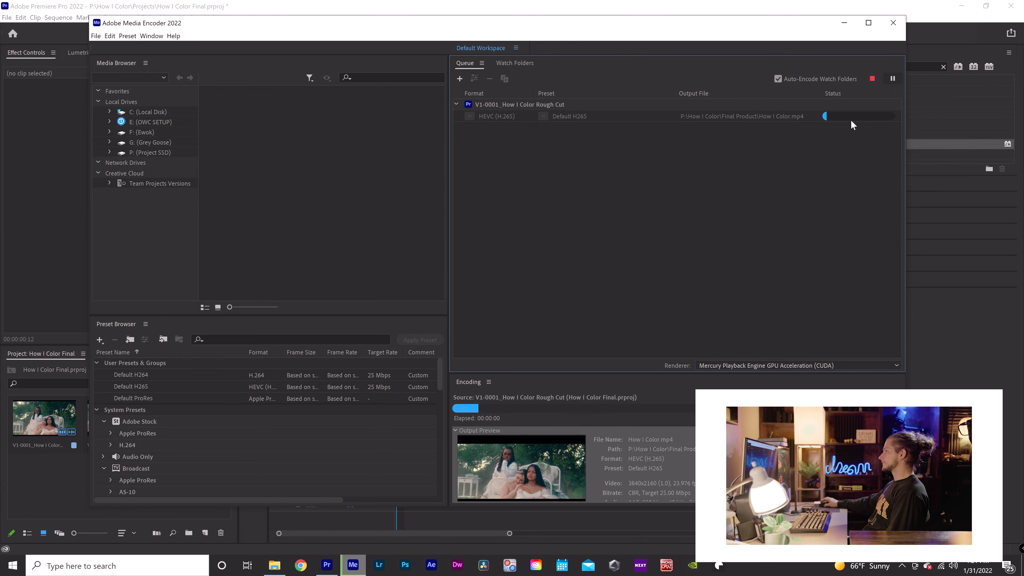
click(893, 23)
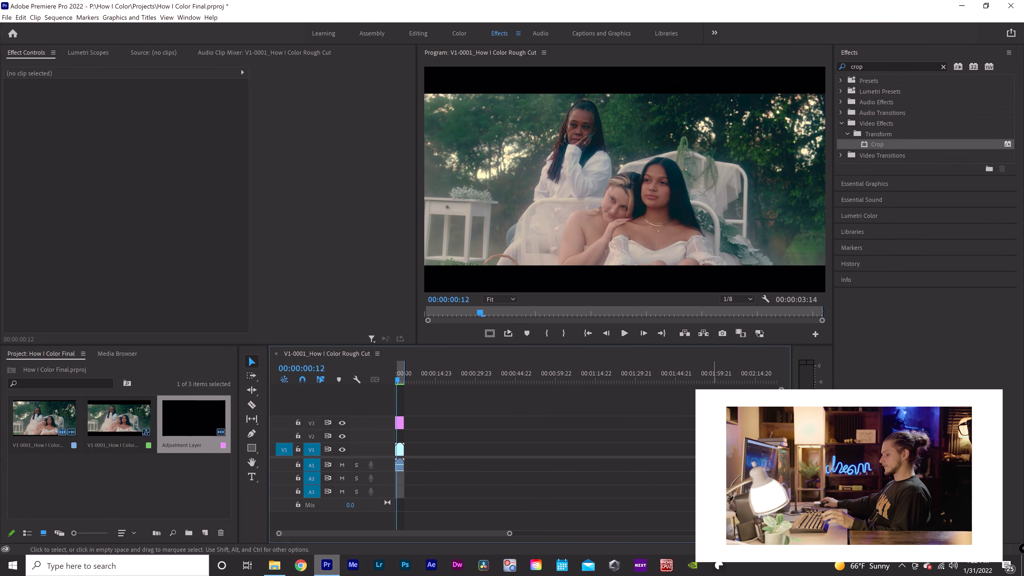
Step: Save the Premiere Pro project, switch to File Explorer and play How I Color.mp4 from the Final Product folder
key(ctrl+s)
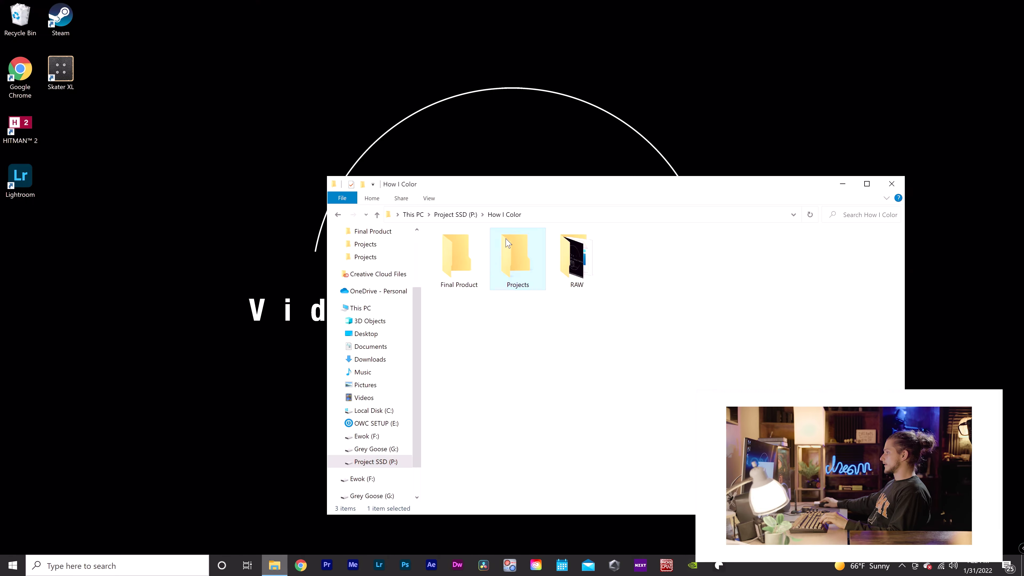
double_click(475, 269)
double_click(459, 269)
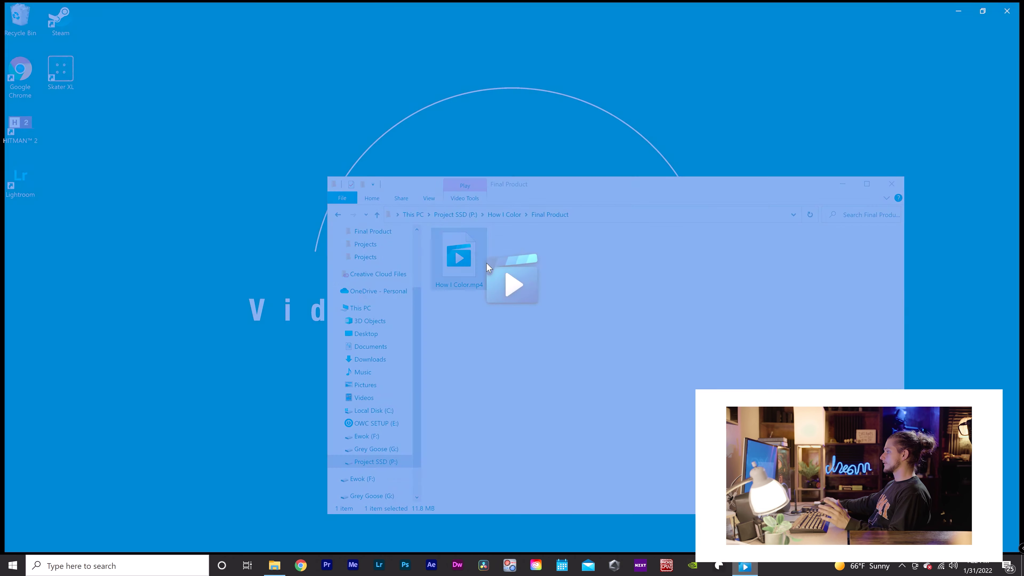